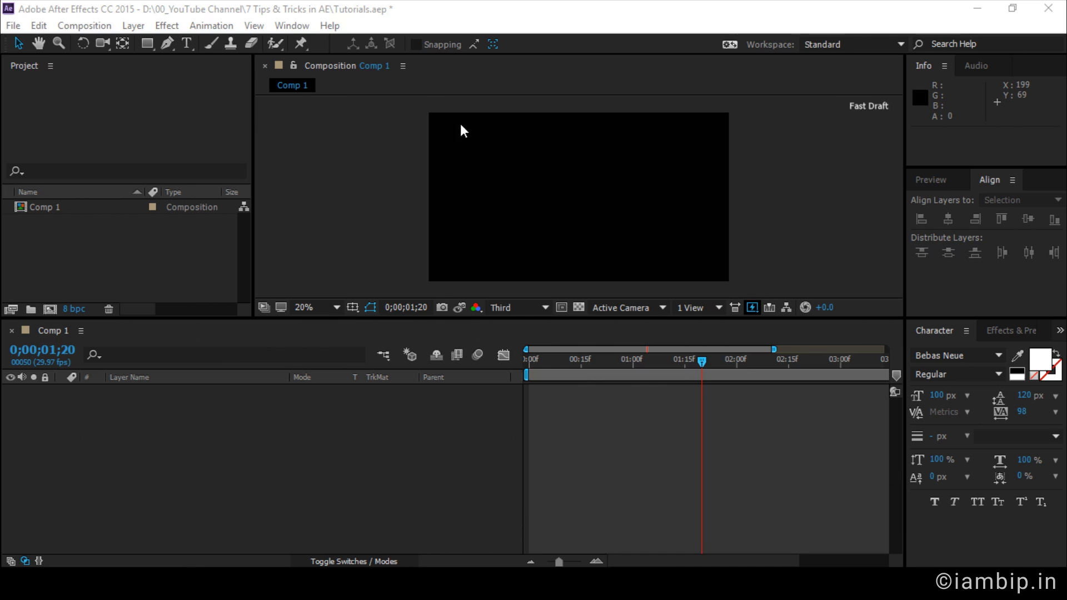
Import Lamborghini Aventador HD.ai from the 7 Tips & Tricks in AE folder as merged-layer footage.
click(135, 252)
key(ctrl+i)
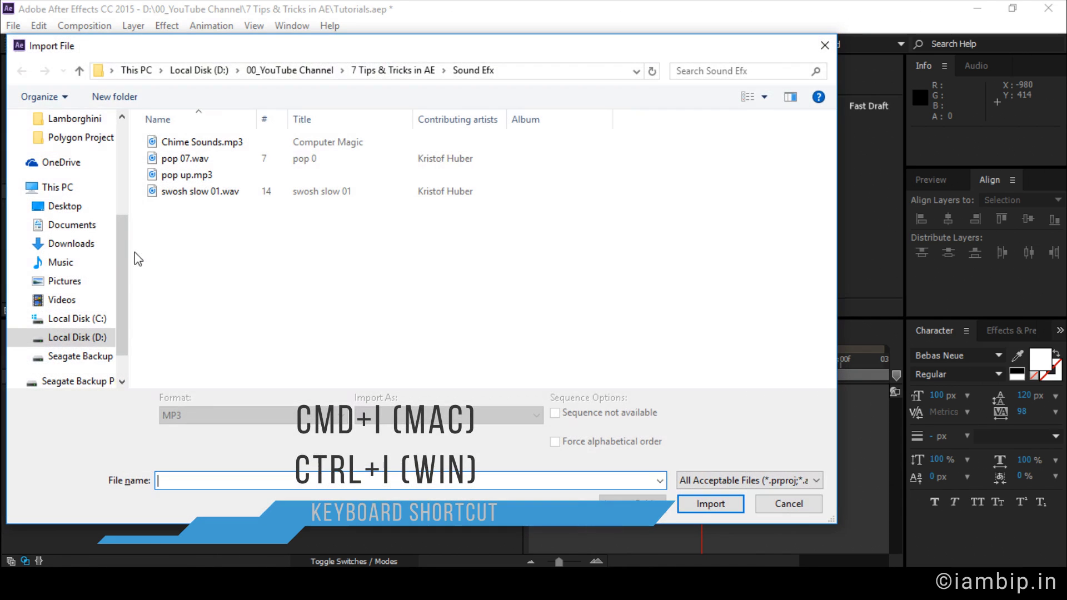
click(370, 70)
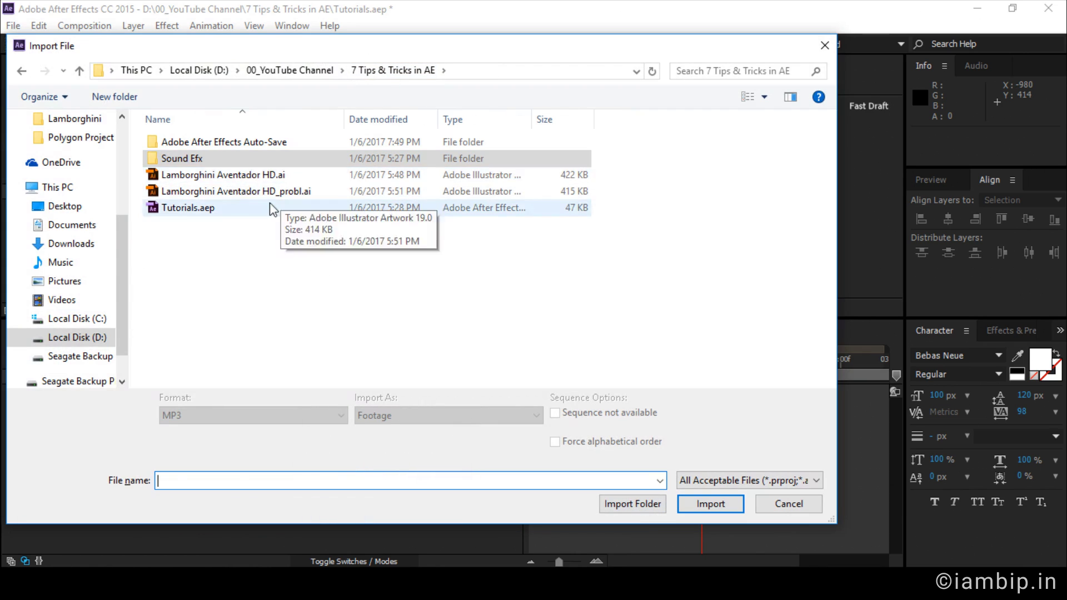
click(256, 175)
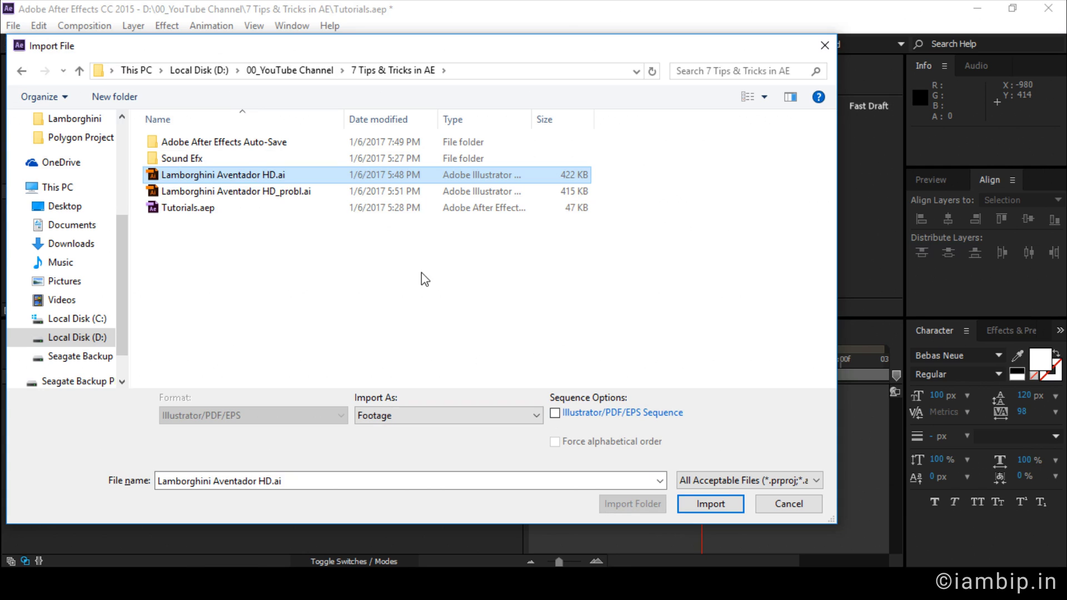
click(710, 503)
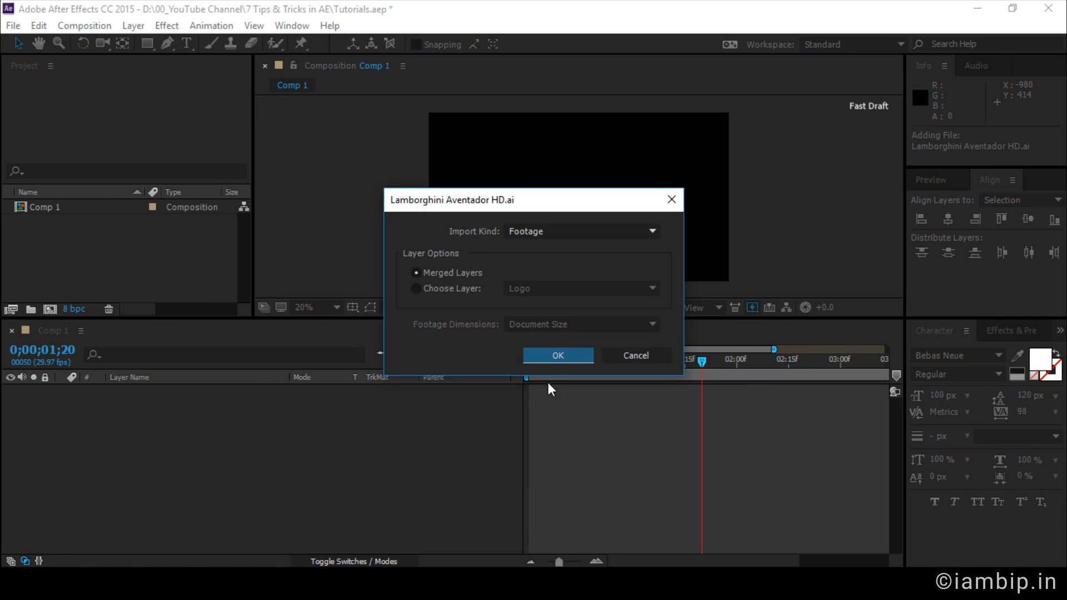
click(559, 356)
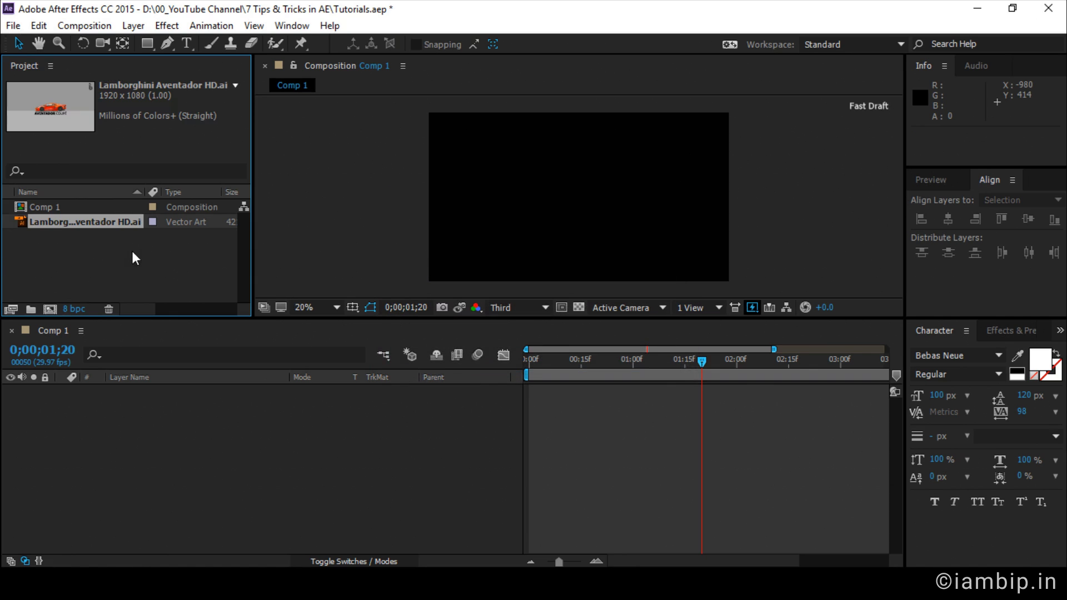
Preview the imported Lamborghini footage item in its own footage viewer.
click(106, 233)
click(108, 224)
double_click(108, 222)
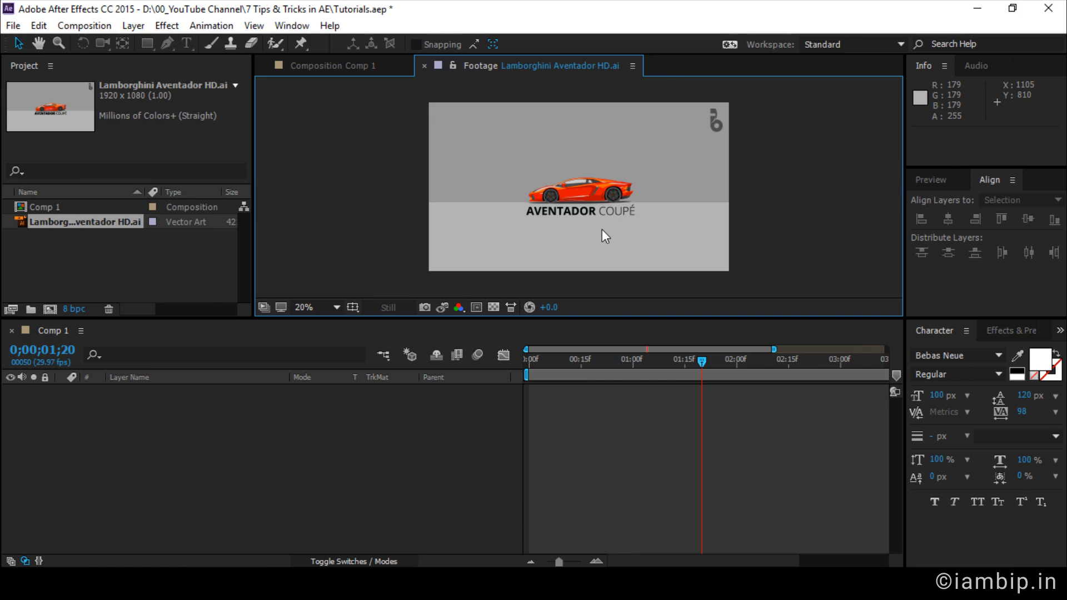
Close the footage preview and delete the flat Lamborghini footage item from the project.
click(424, 66)
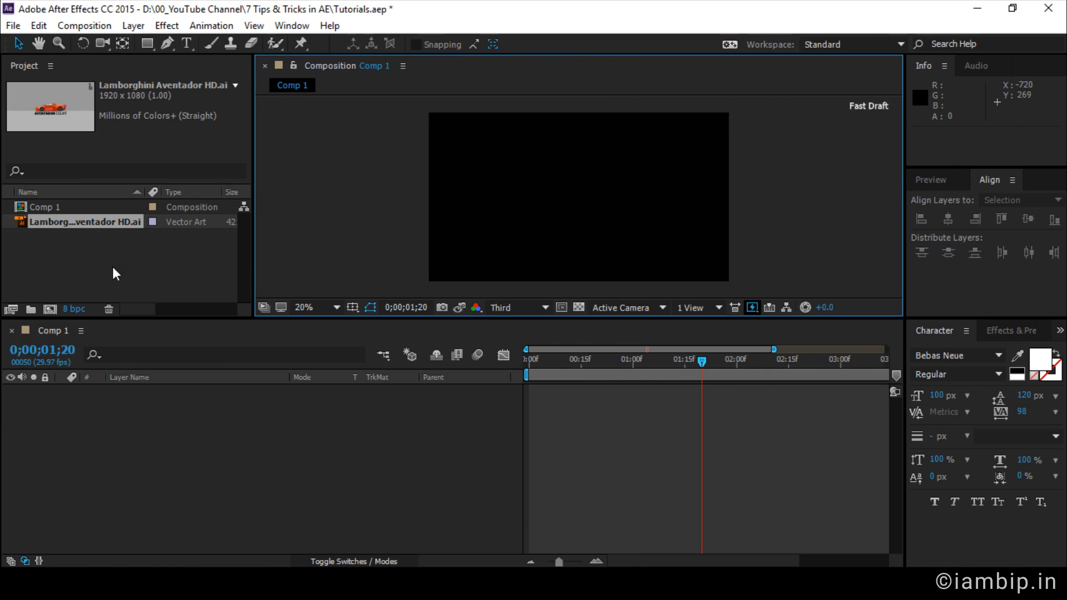
click(109, 275)
click(122, 222)
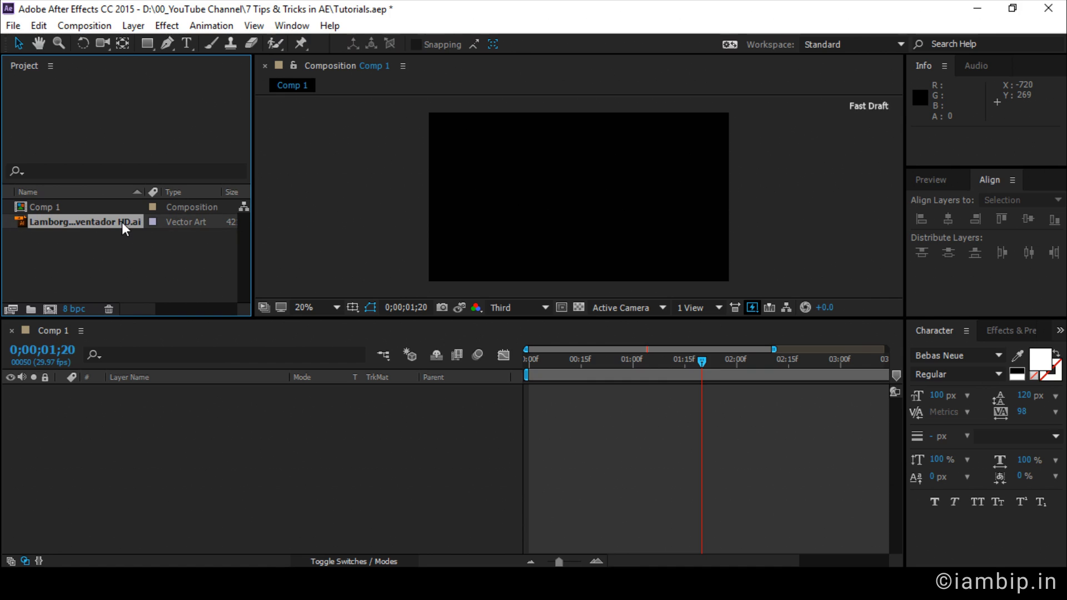
key(Delete)
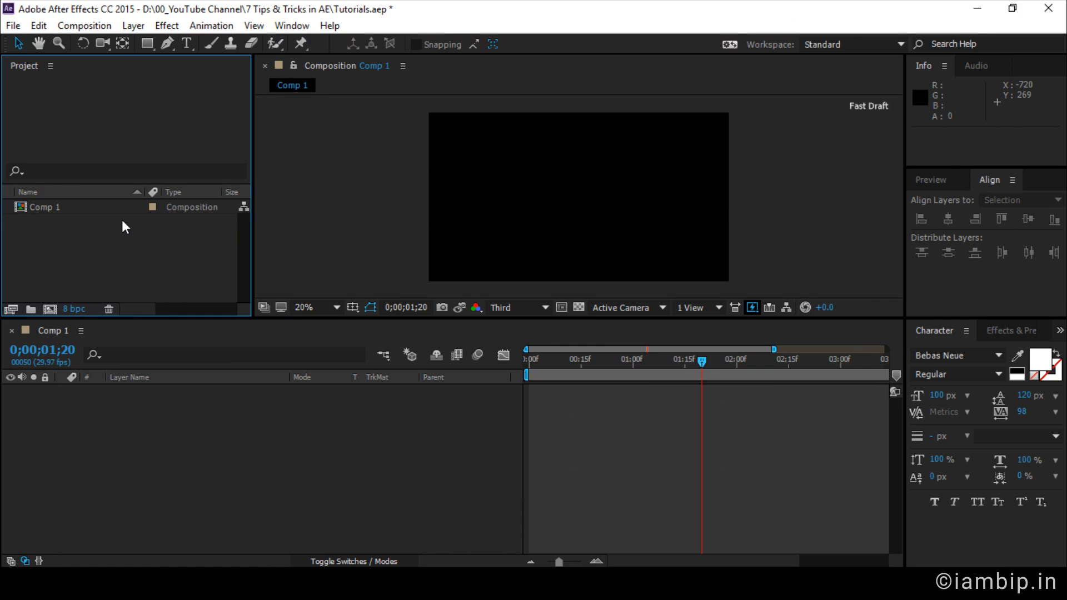
Re-import Lamborghini Aventador HD.ai as Composition - Retain Layer Sizes.
double_click(122, 219)
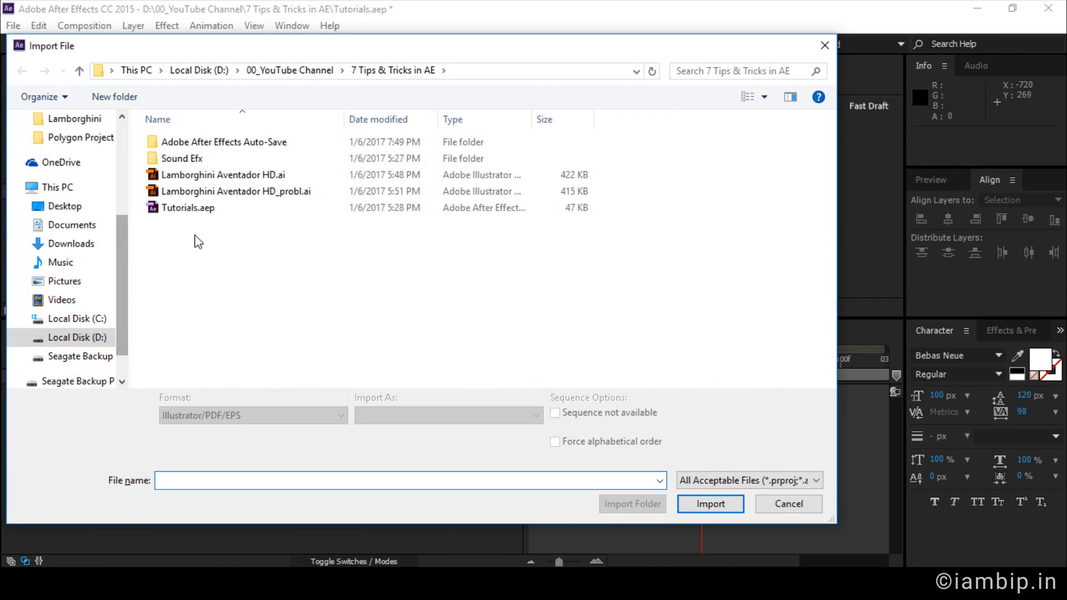
double_click(259, 176)
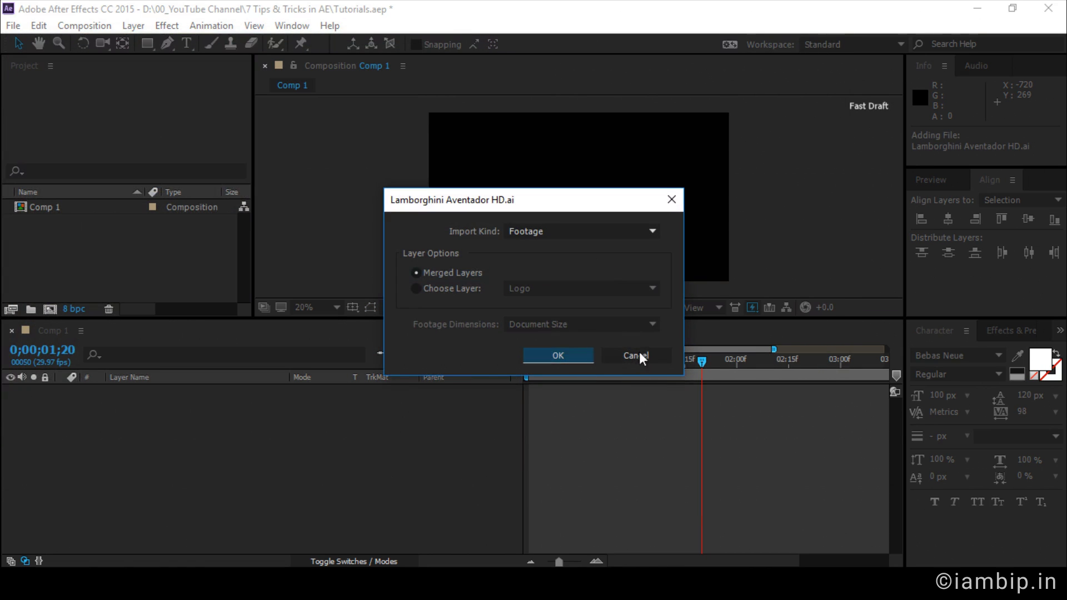
click(637, 356)
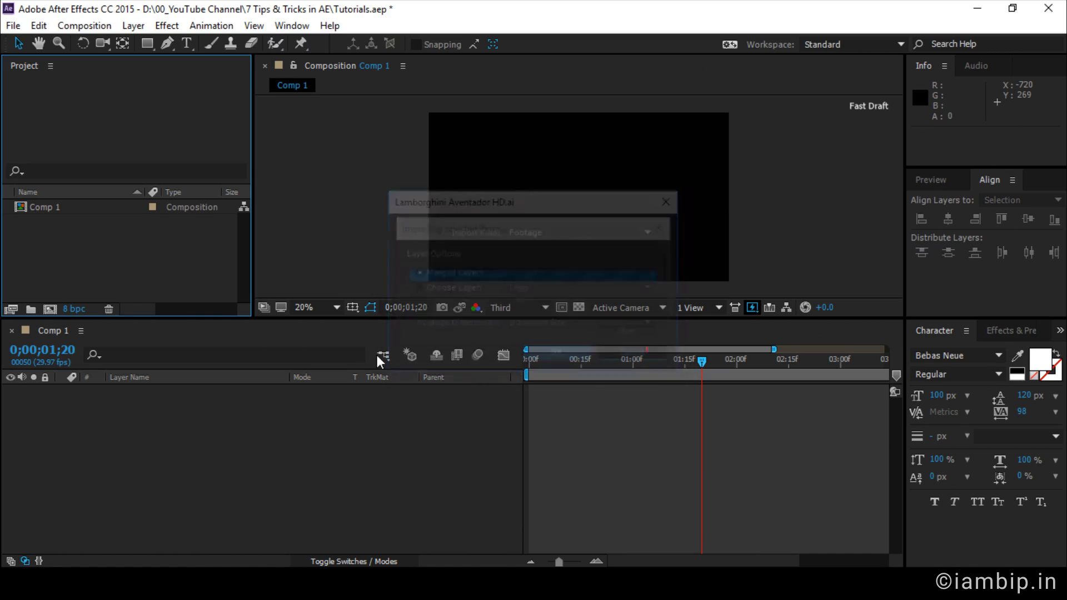
double_click(84, 241)
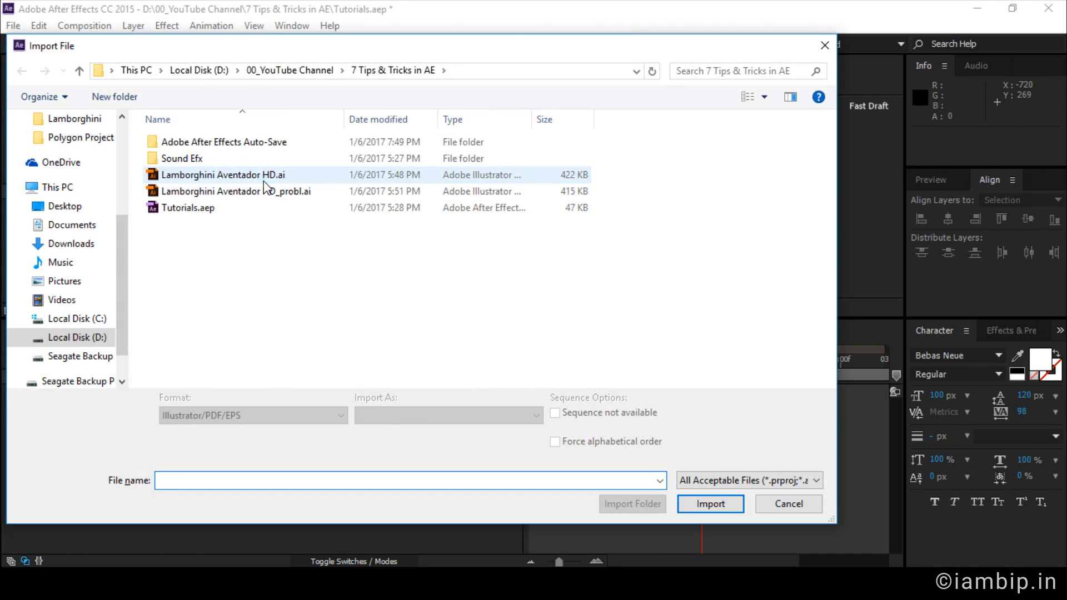
click(263, 180)
click(525, 417)
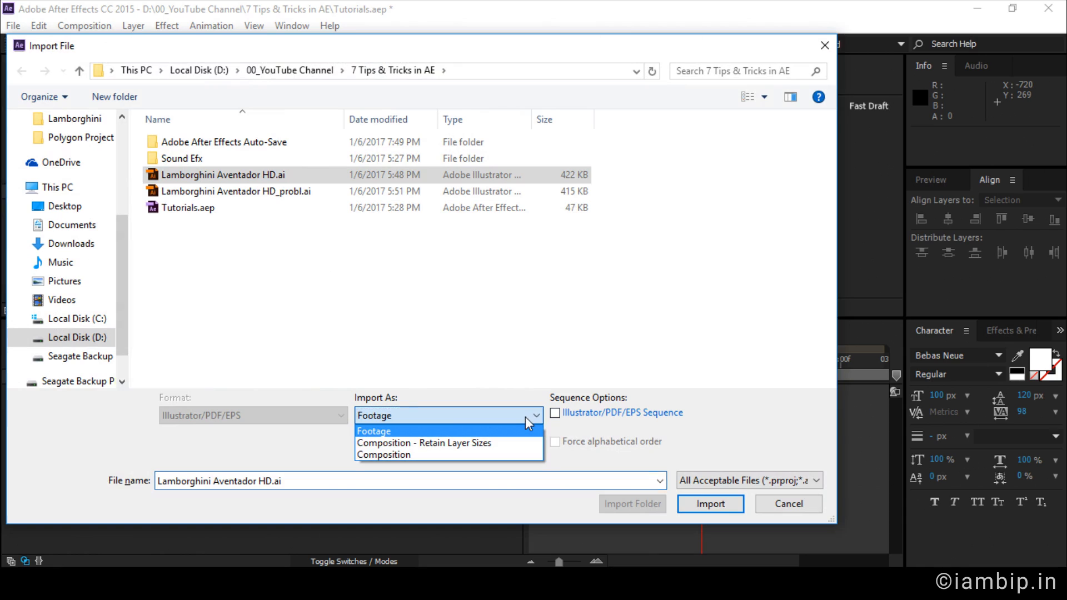
click(457, 443)
click(711, 503)
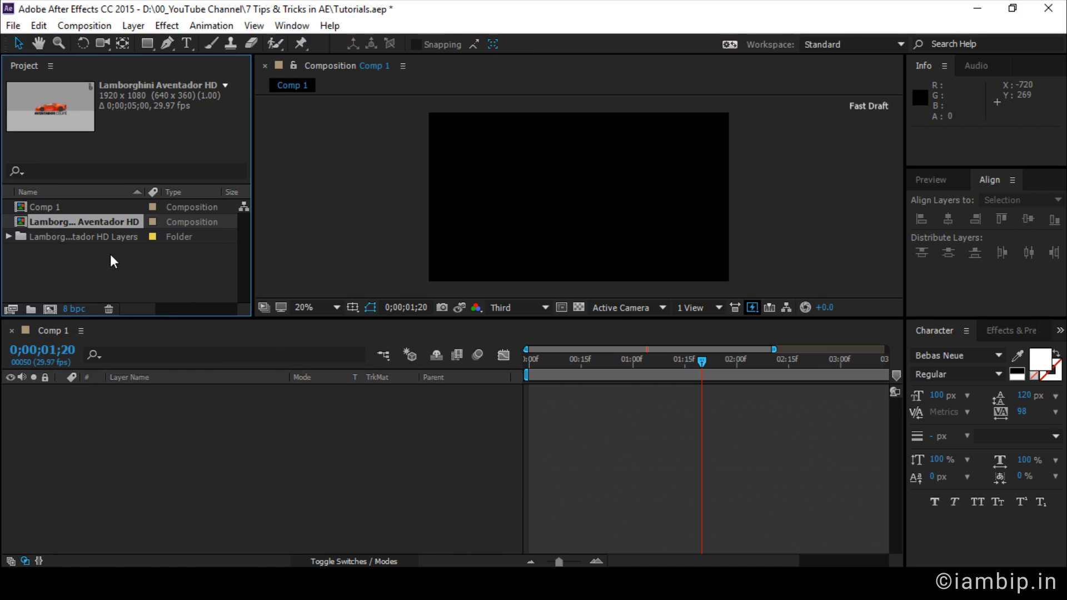
Open the Lamborghini Aventador HD composition and copy all 23 of its layers.
double_click(96, 221)
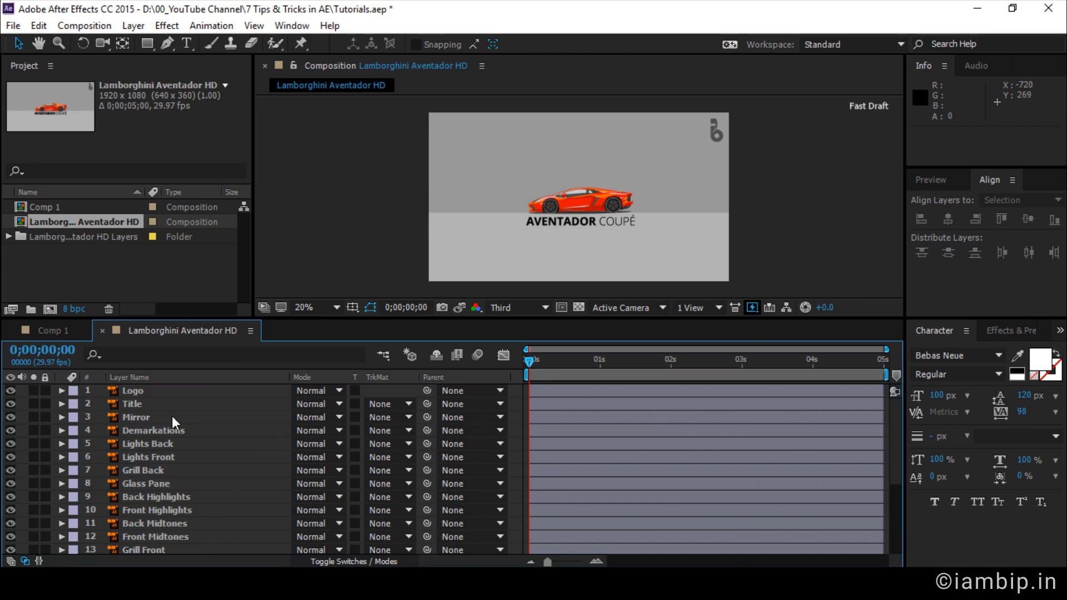
scroll(172, 434, down, 3)
scroll(164, 444, up, 5)
click(156, 440)
click(141, 391)
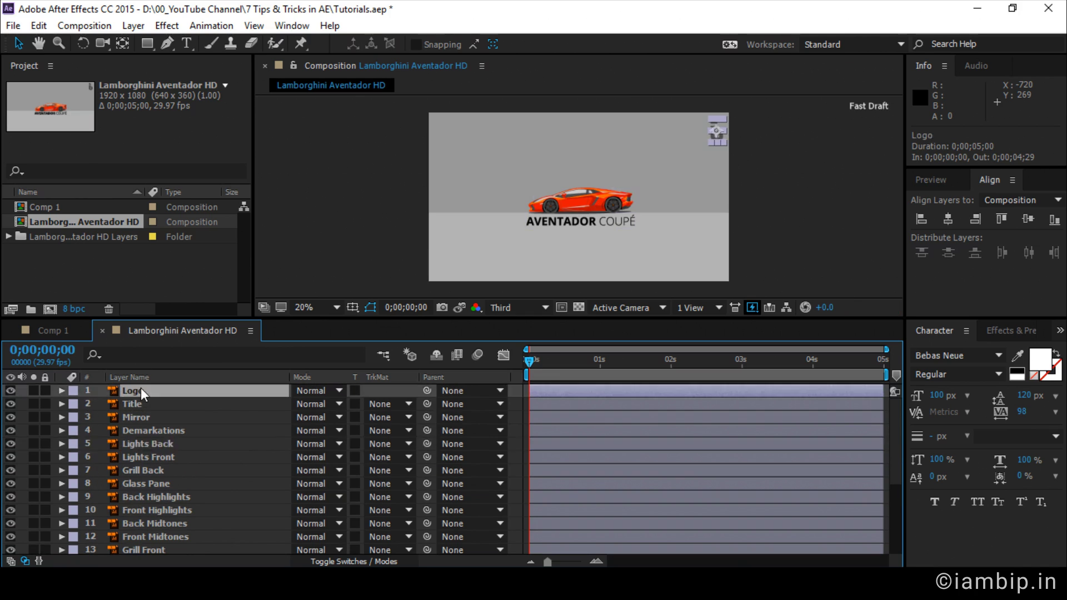
key(ctrl+a)
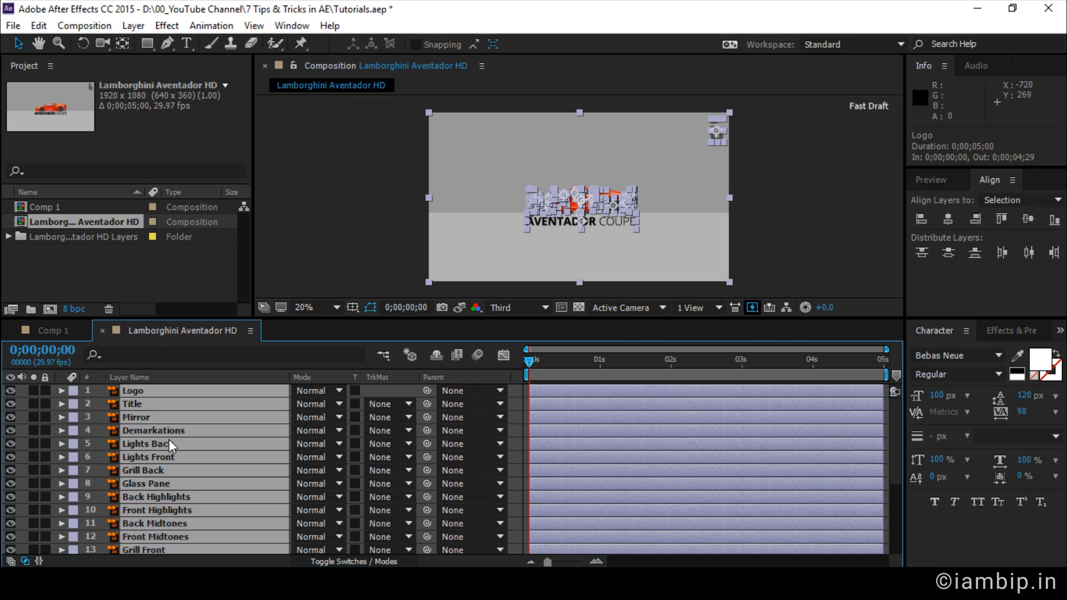
key(ctrl+c)
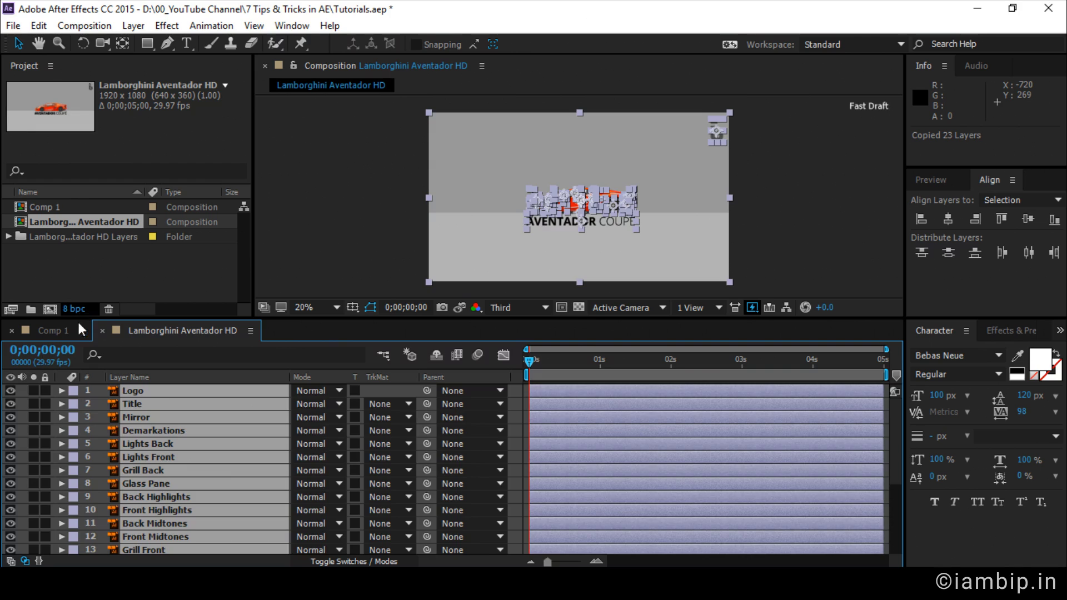
Paste the 23 Lamborghini layers into Comp 1 and deselect them.
click(55, 329)
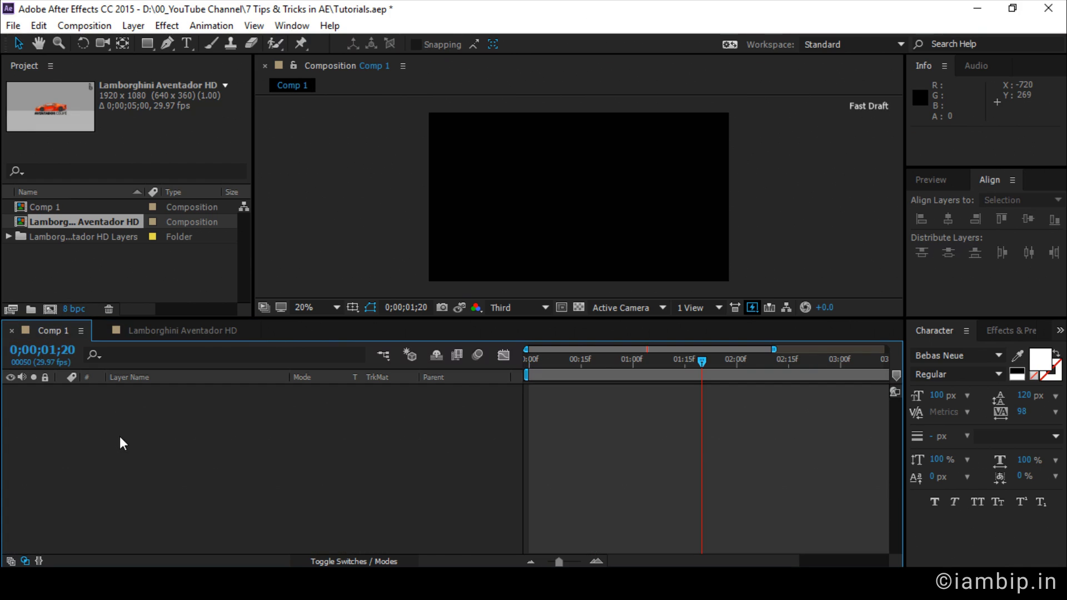
key(ctrl+v)
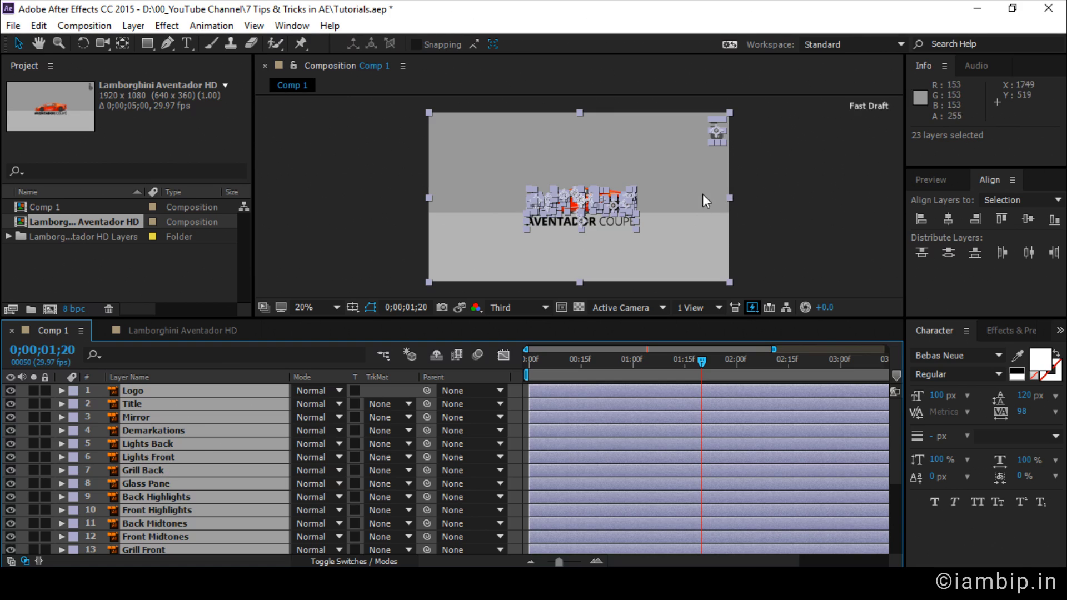
click(759, 230)
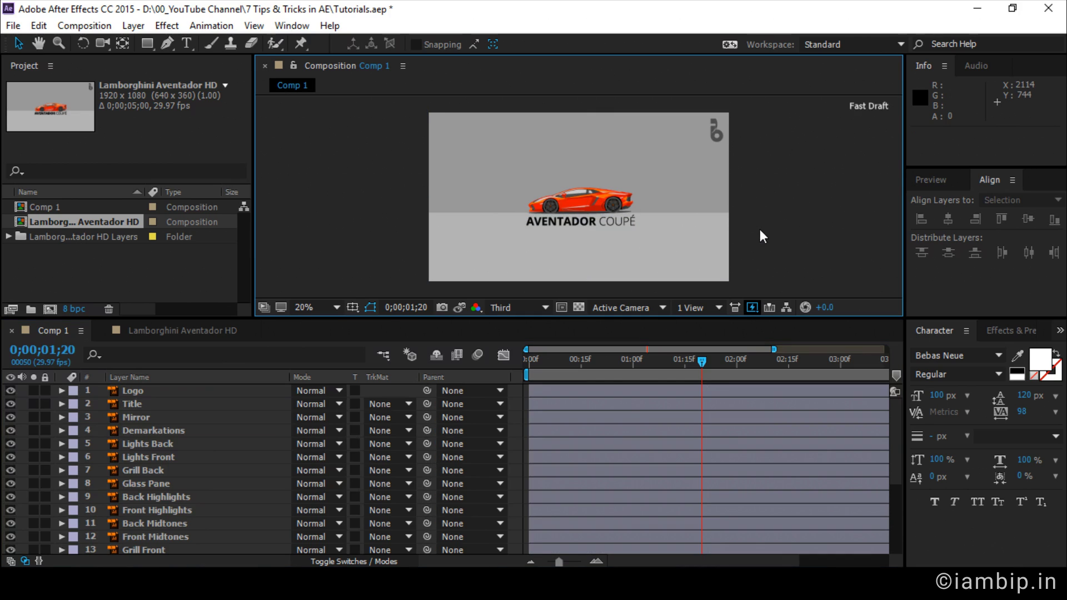
click(410, 354)
click(171, 497)
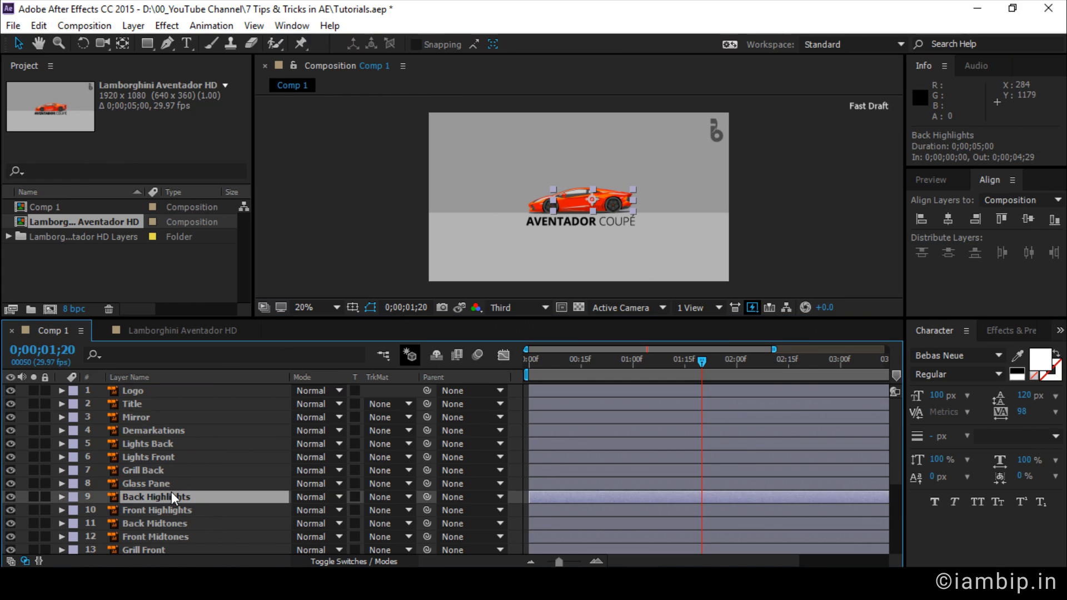
key(ctrl+a)
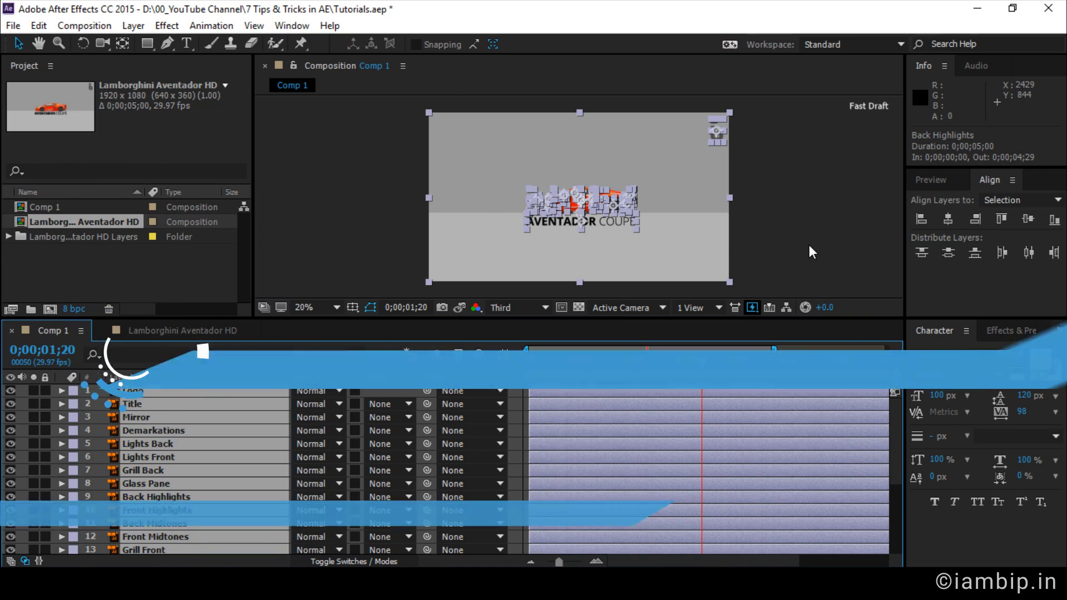
key(F2)
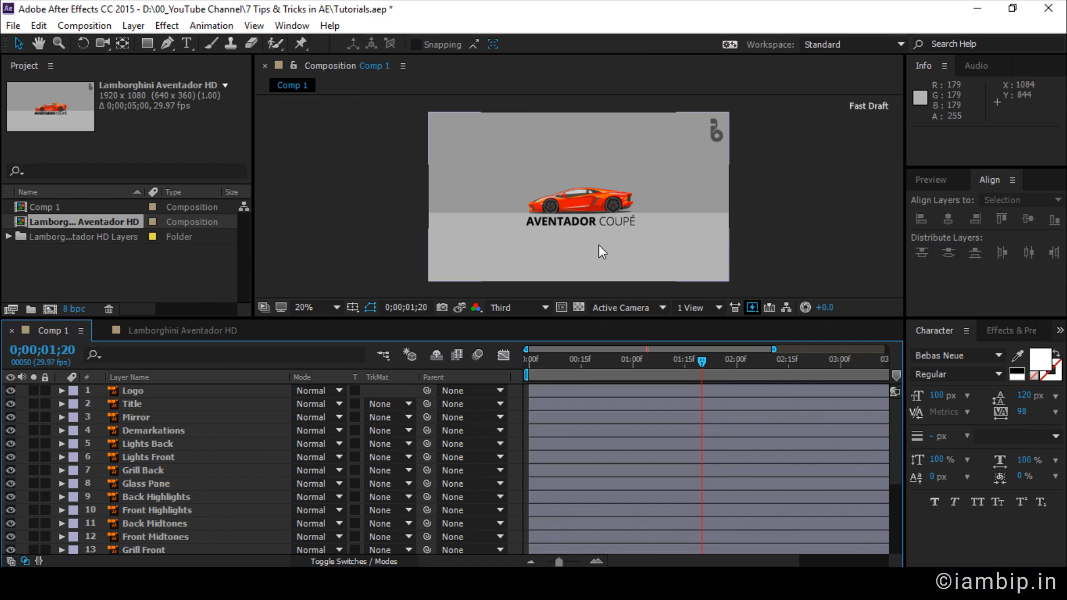
scroll(599, 244, up, 8)
scroll(593, 224, down, 4)
scroll(593, 224, up, 3)
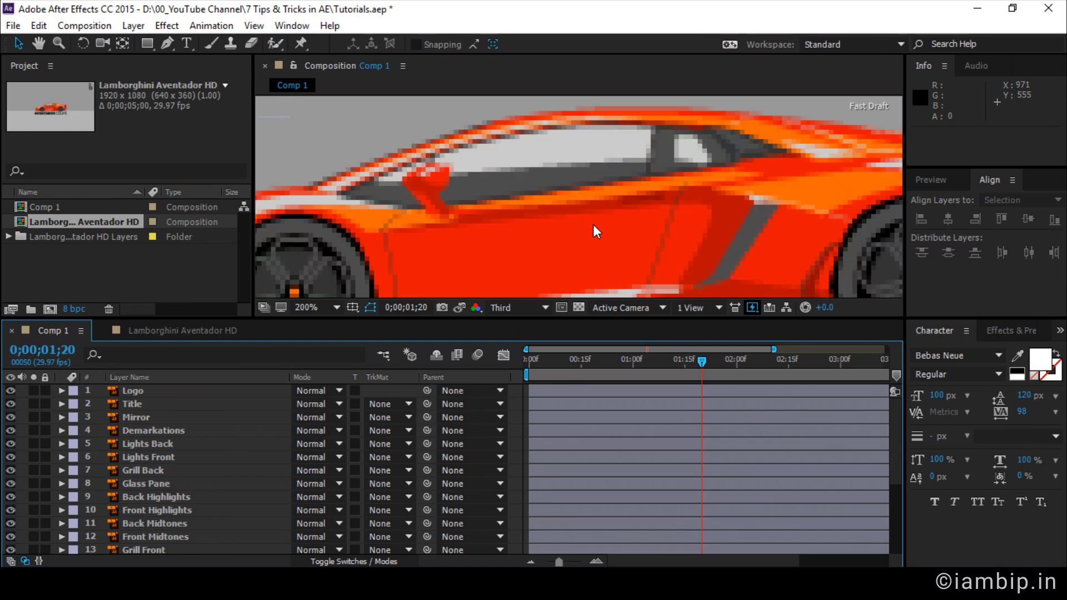
scroll(593, 226, down, 4)
scroll(593, 225, up, 3)
scroll(596, 227, down, 1)
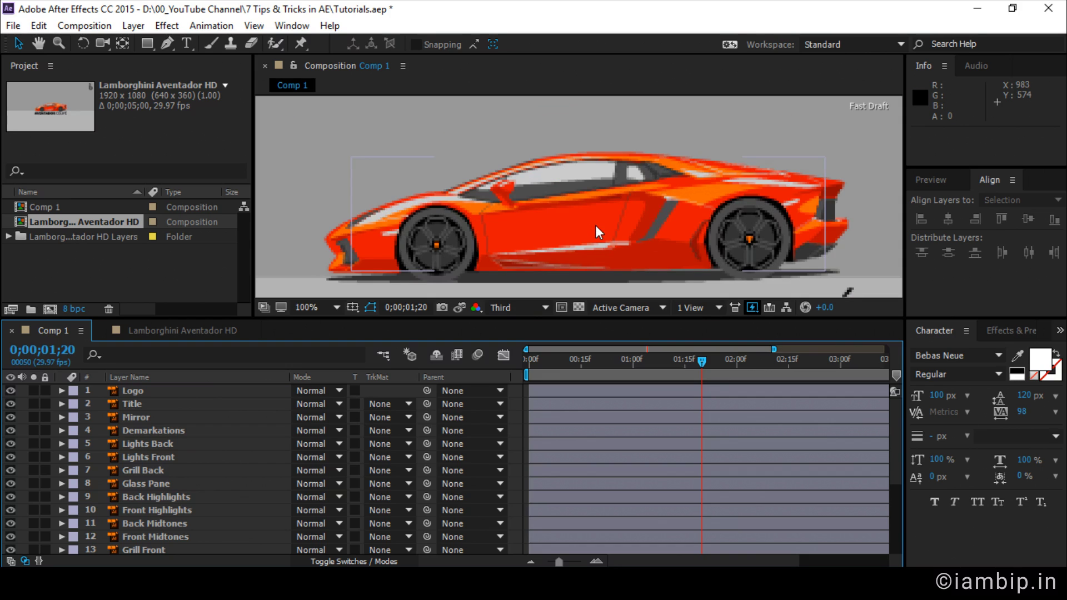
scroll(592, 228, down, 6)
scroll(595, 223, up, 4)
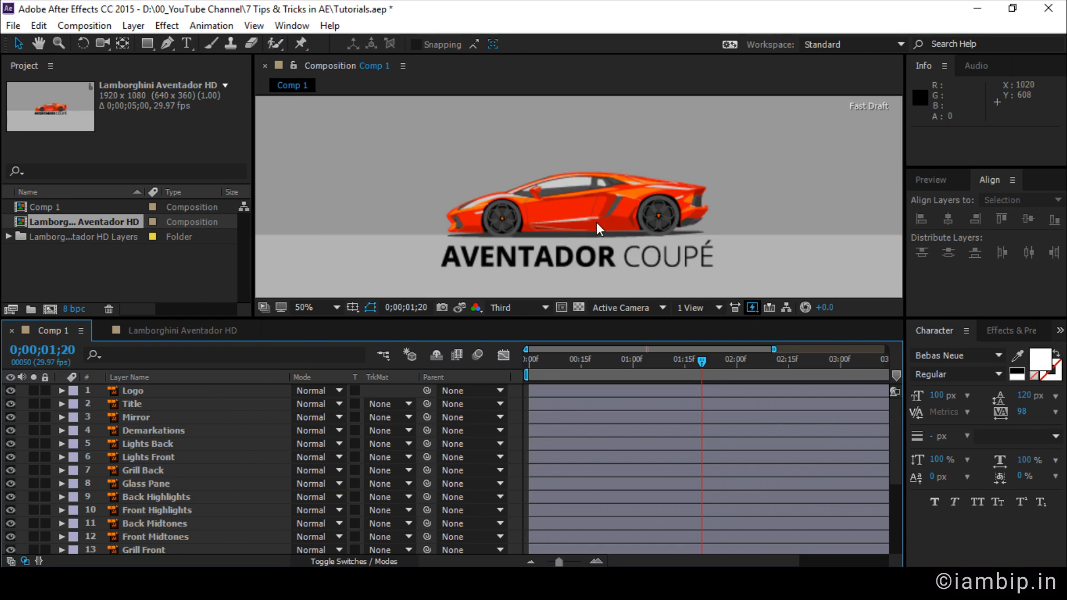
scroll(595, 226, down, 2)
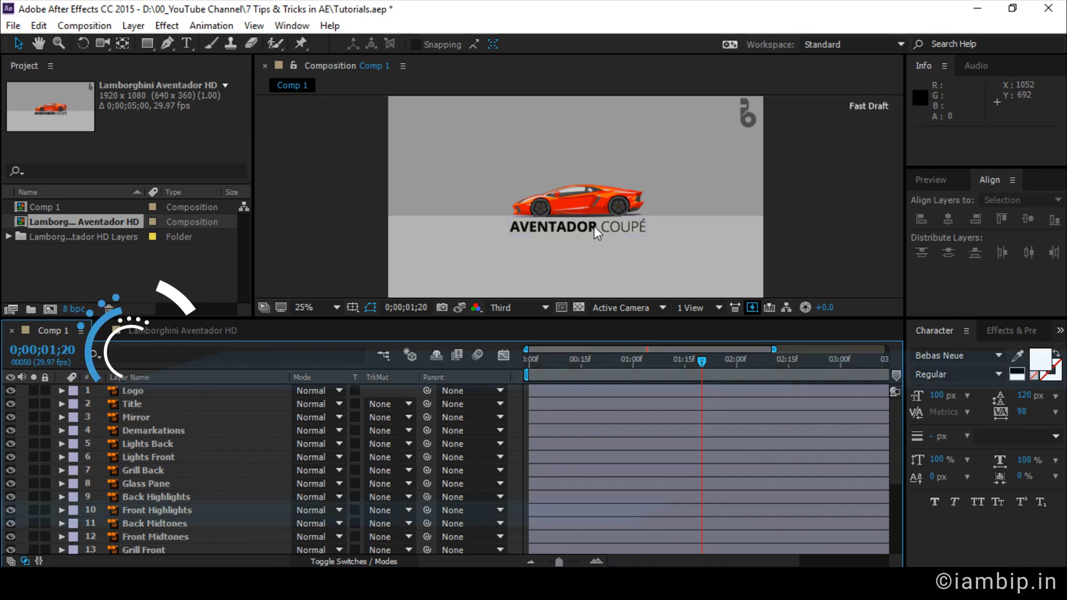
key(period)
key(period)
key(period)
key(period)
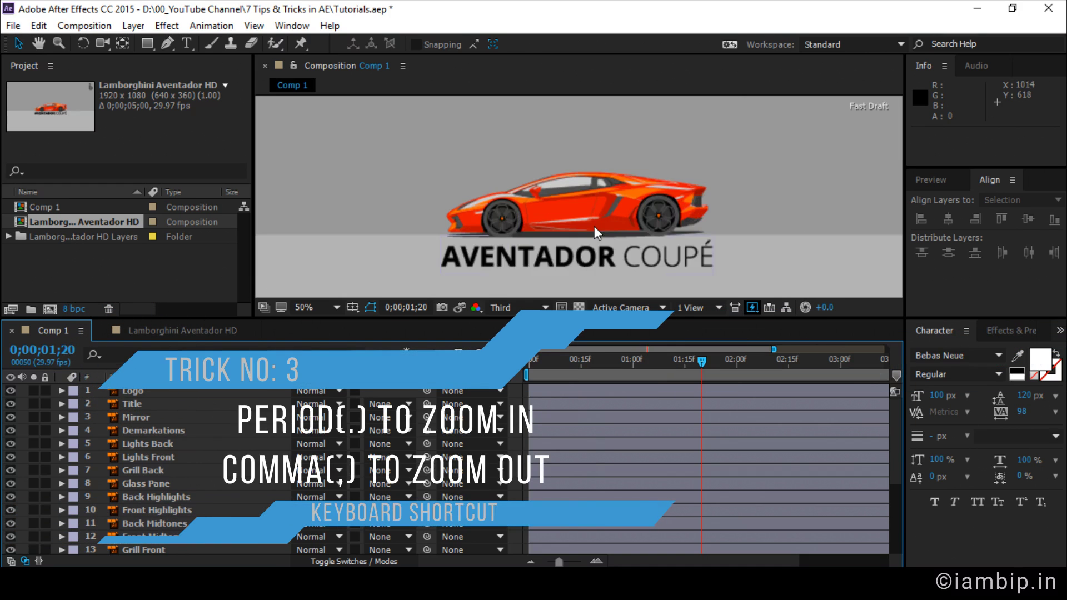
key(period)
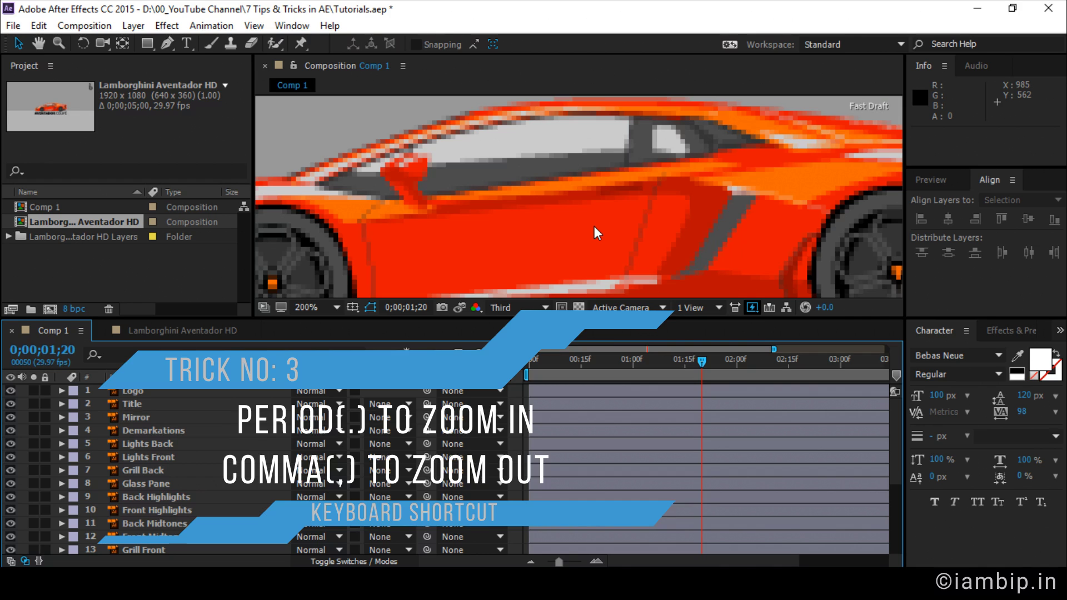
key(comma)
key(comma)
key(comma)
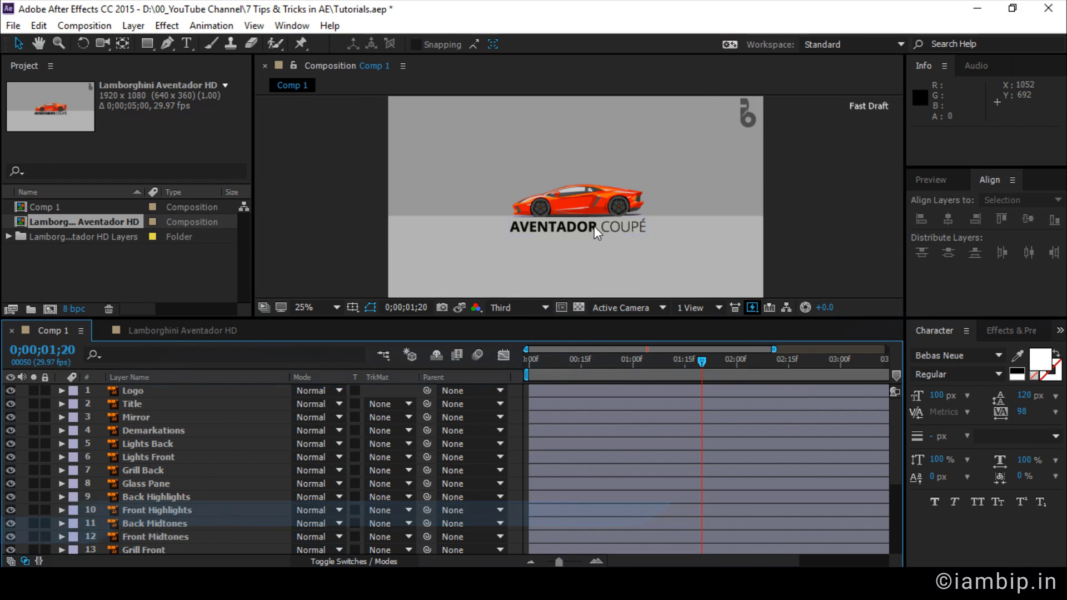
key(period)
key(comma)
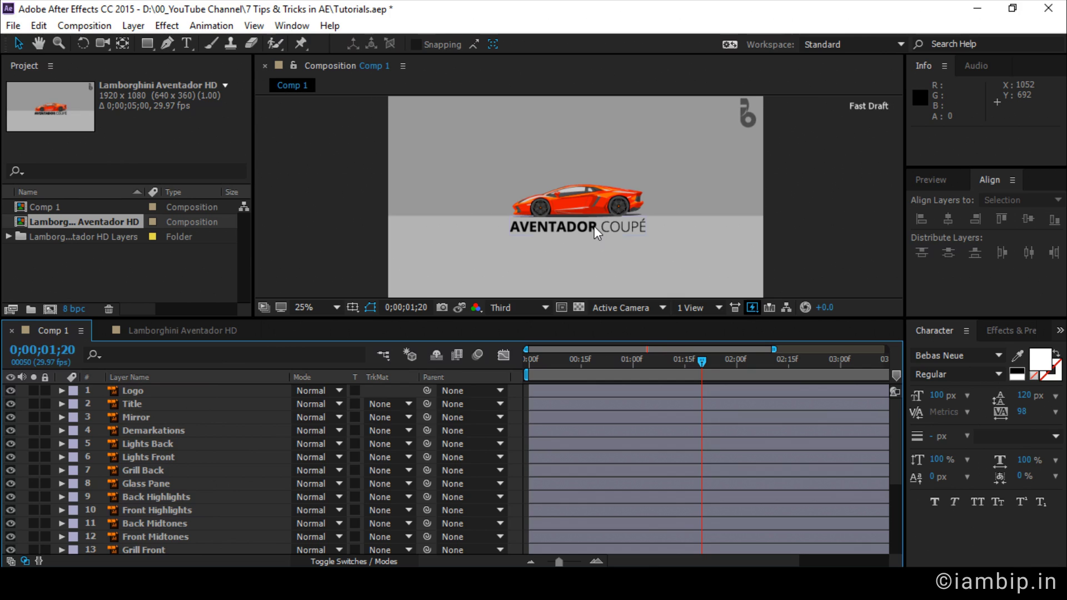
Zoom Comp 1 to 100%, then fit the full Aventador frame to the viewer.
key(slash)
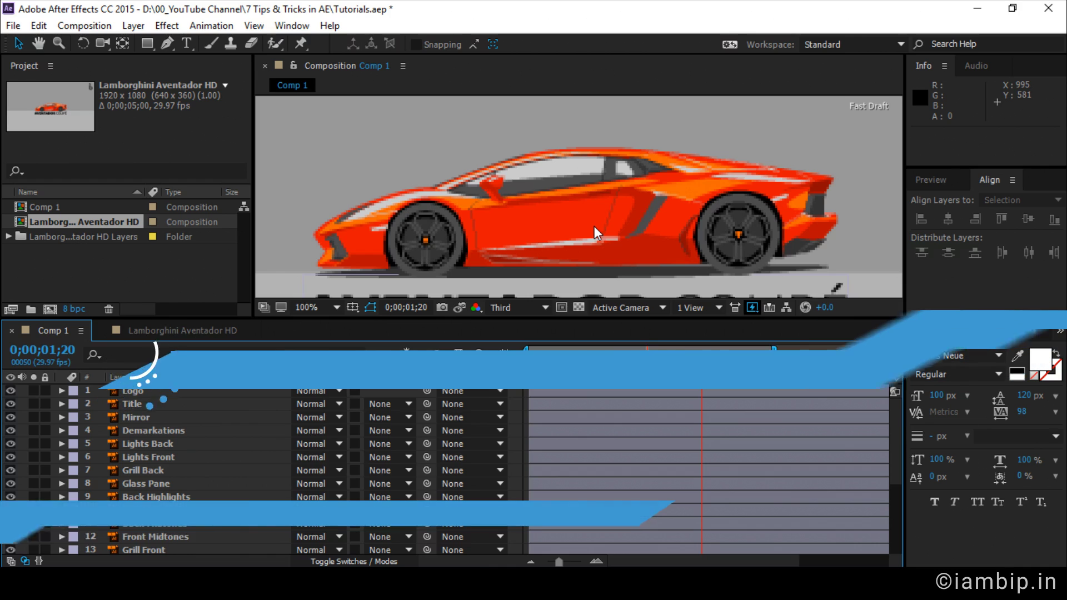
key(shift+slash)
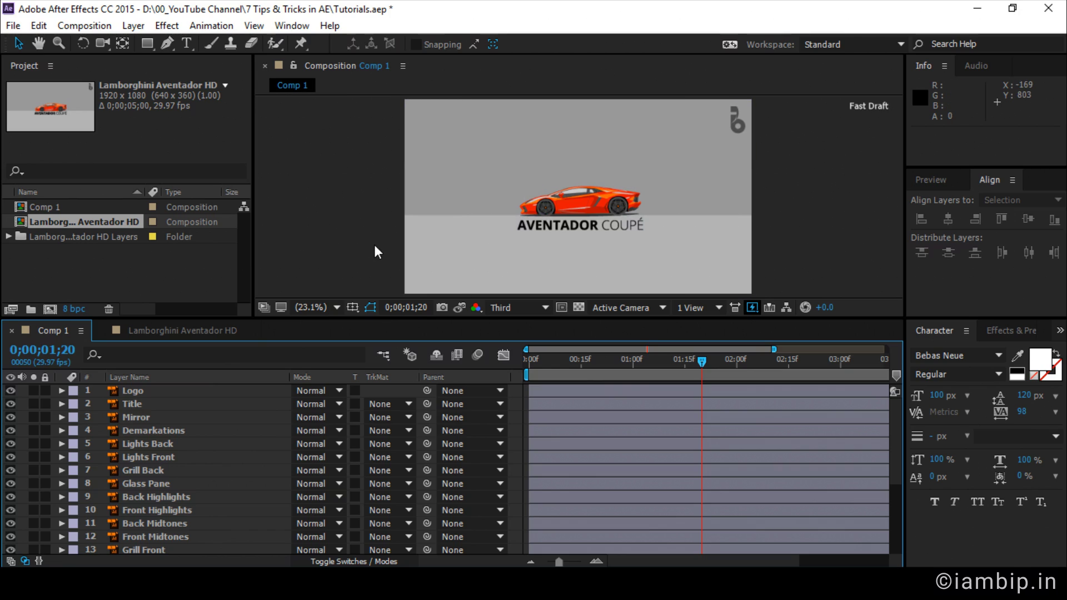
Pick the Hand tool and zoom the Aventador composition view out to 20%.
click(344, 215)
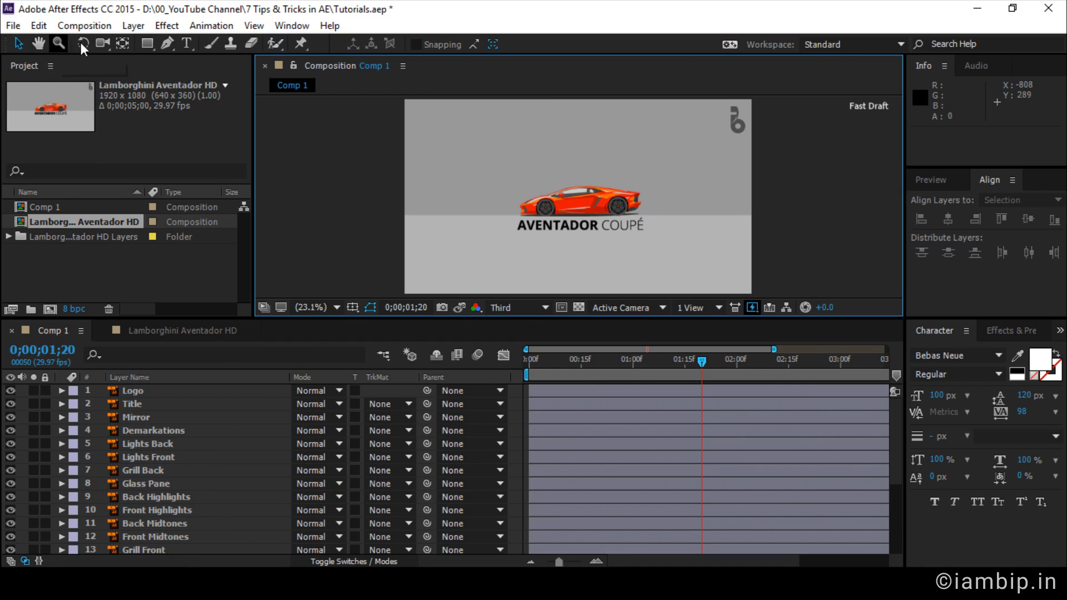
click(37, 42)
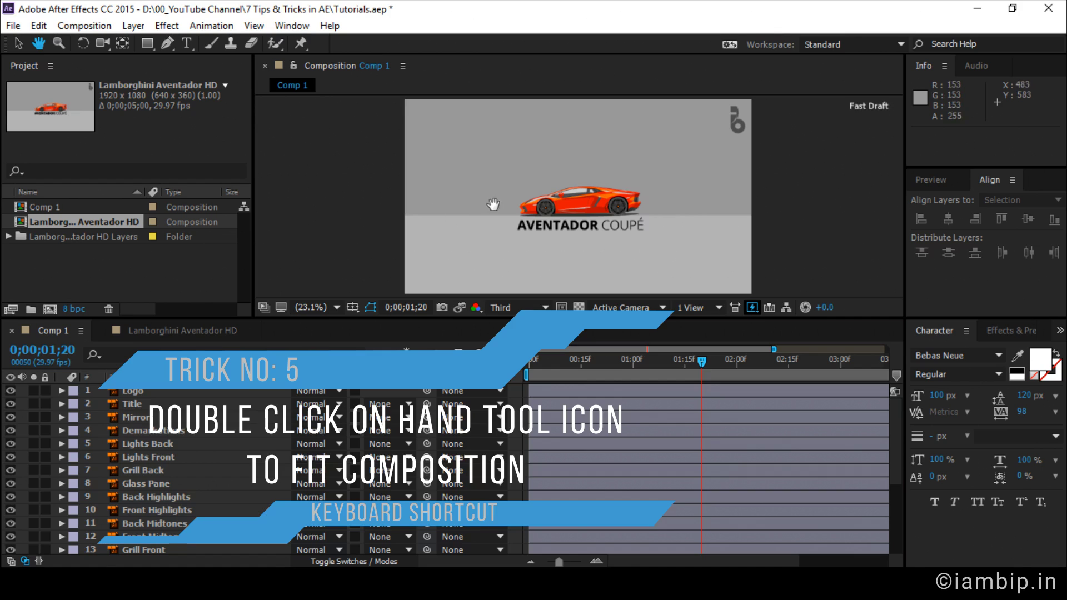
key(period)
key(period)
key(period)
click(356, 211)
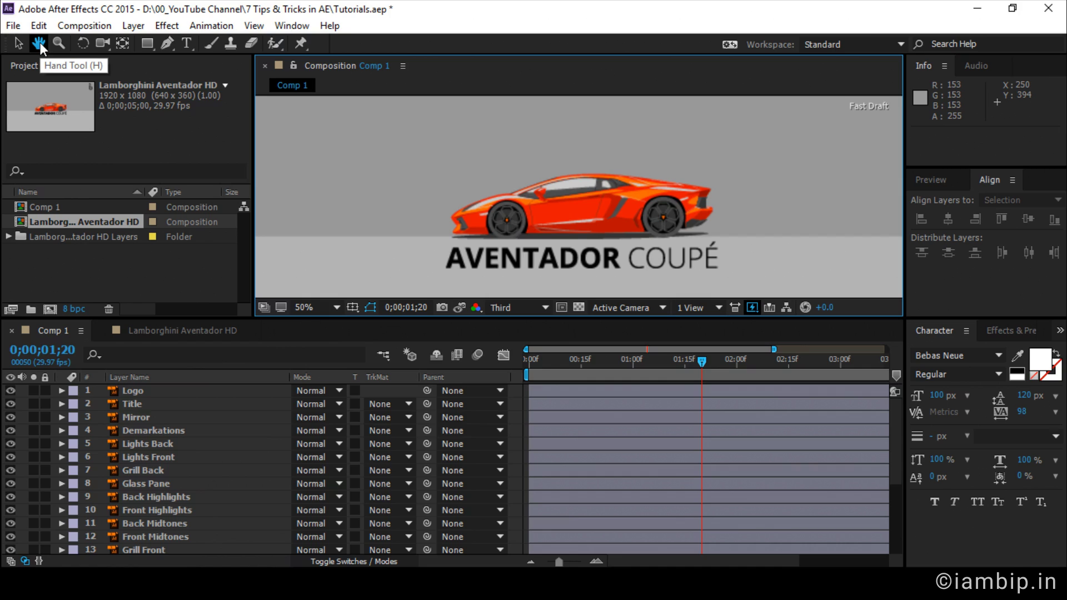
key(comma)
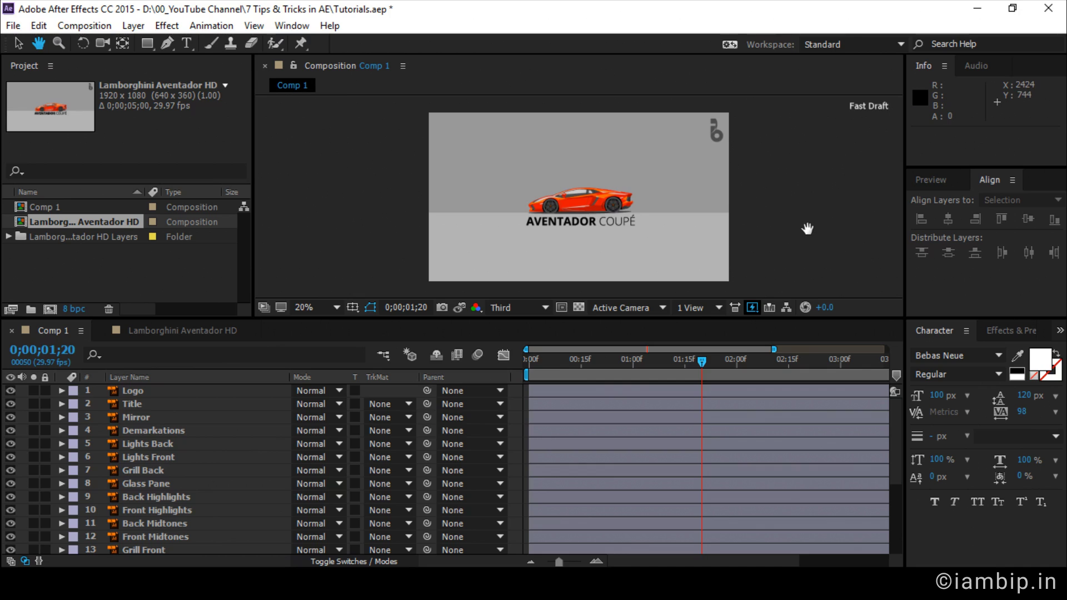
Import Chime Sounds.mp3, pop 07.wav, pop up.mp3 and swosh slow 01.wav from Sound Efx.
right_click(70, 261)
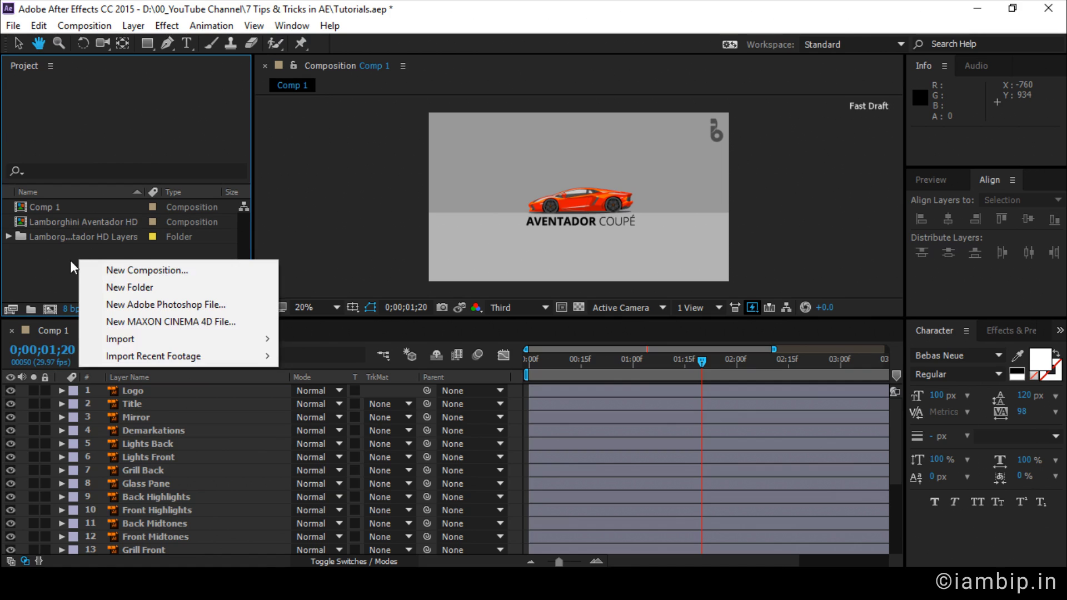
click(70, 261)
right_click(96, 257)
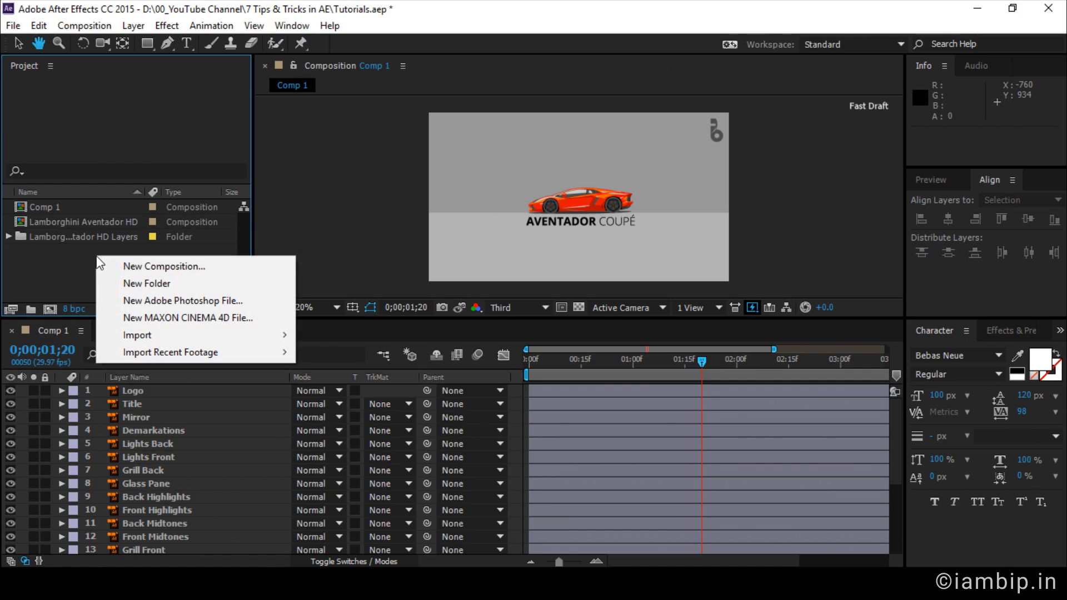
click(306, 337)
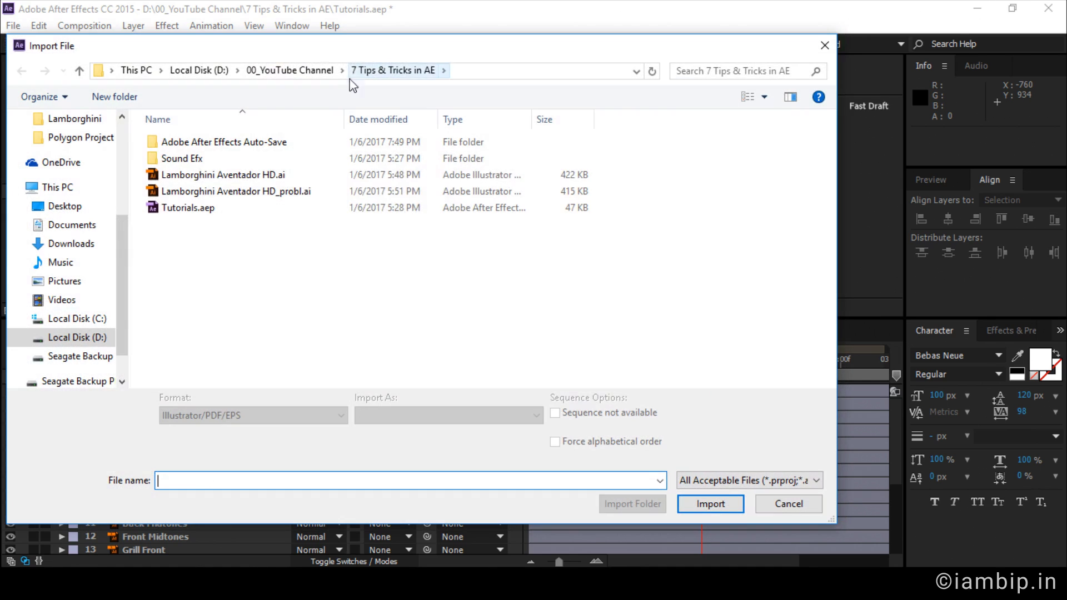
double_click(192, 159)
drag(232, 252, 233, 140)
click(721, 494)
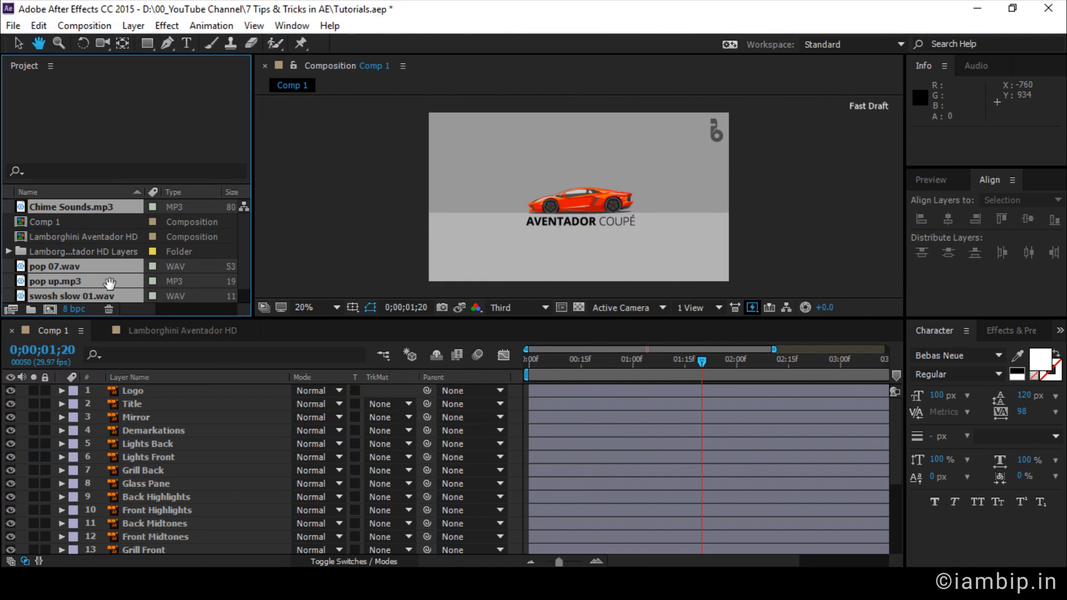
Return to the Selection tool and clear the selection in the Project panel.
scroll(109, 284, down, 1)
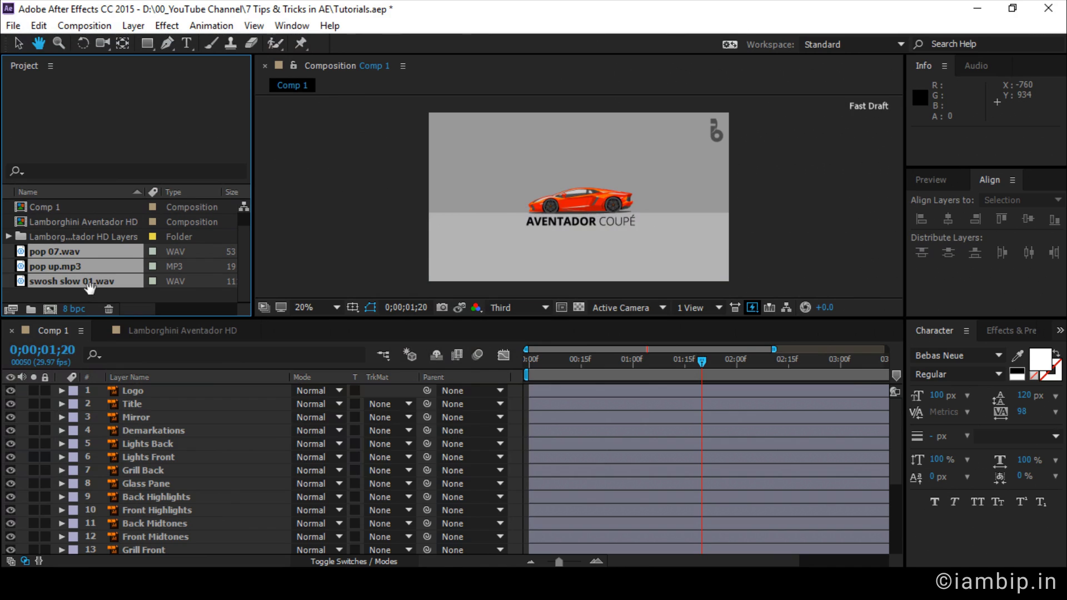
right_click(98, 228)
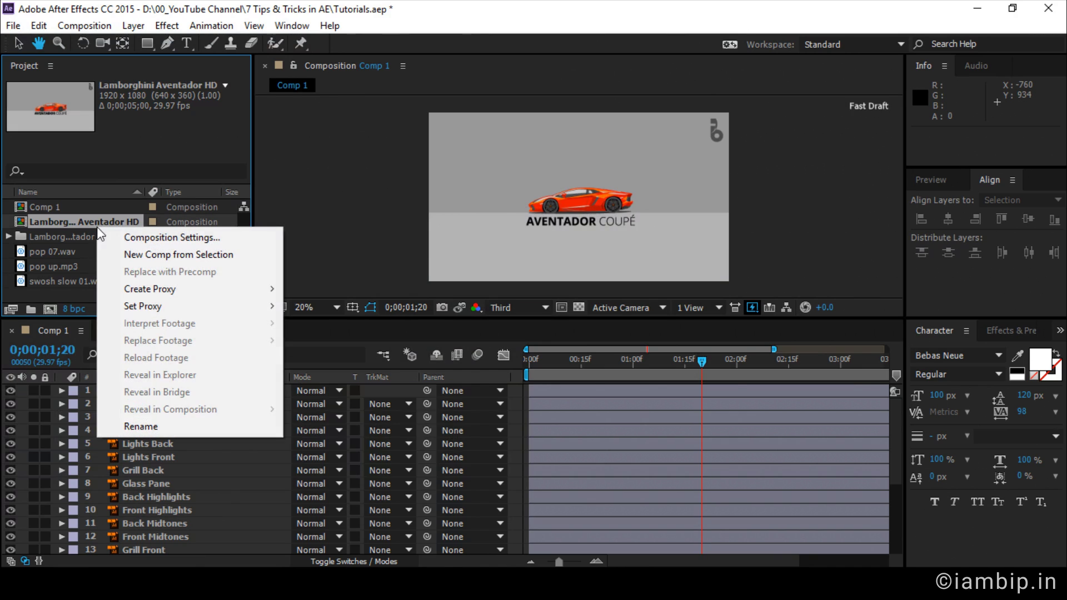
key(Escape)
key(v)
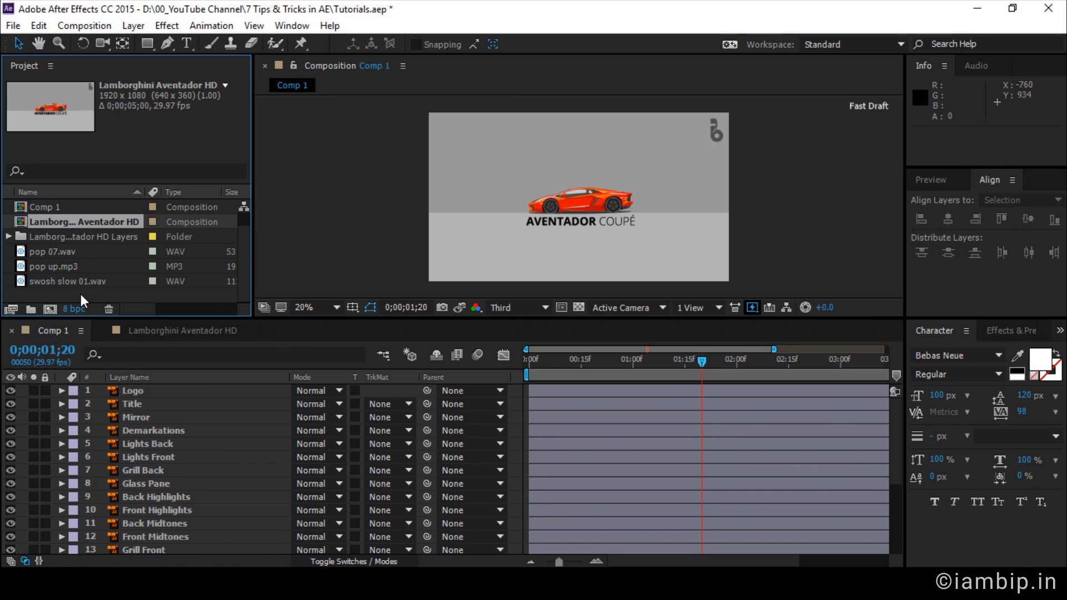
click(81, 295)
scroll(66, 250, up, 1)
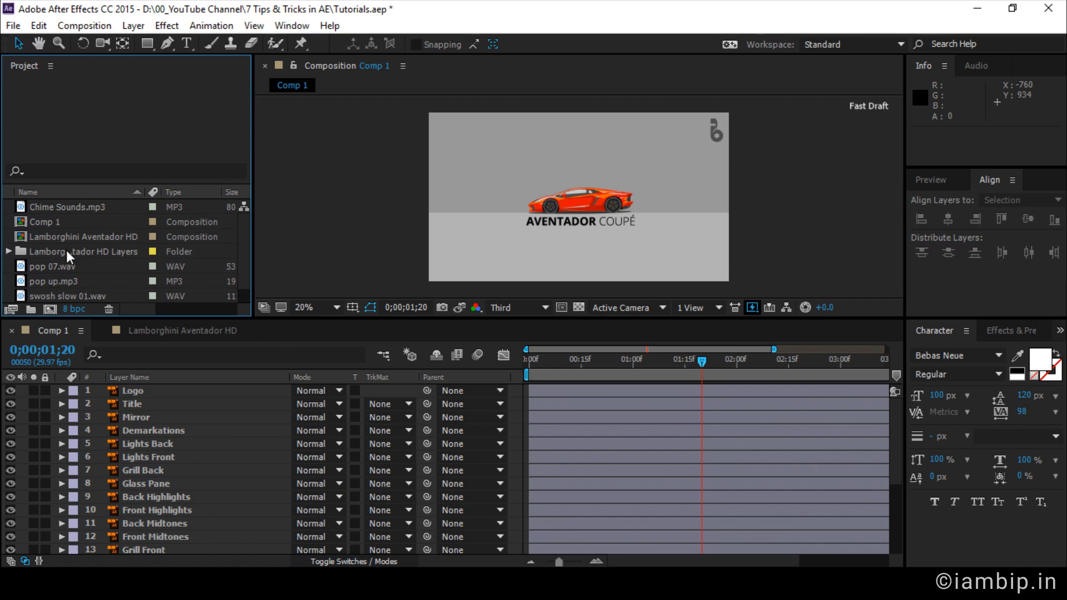
scroll(92, 246, down, 1)
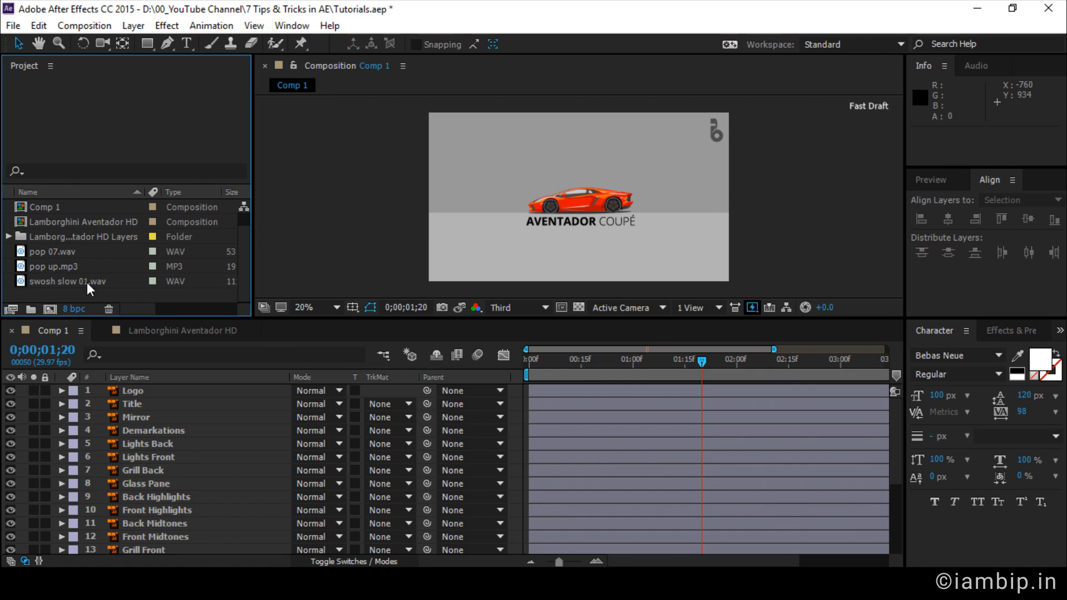
Drag the Project/Timeline divider down until every project item is listed.
drag(167, 316, 166, 402)
mouse_move(160, 340)
mouse_down()
mouse_move(153, 301)
mouse_move(155, 381)
mouse_move(150, 321)
mouse_move(153, 356)
mouse_up()
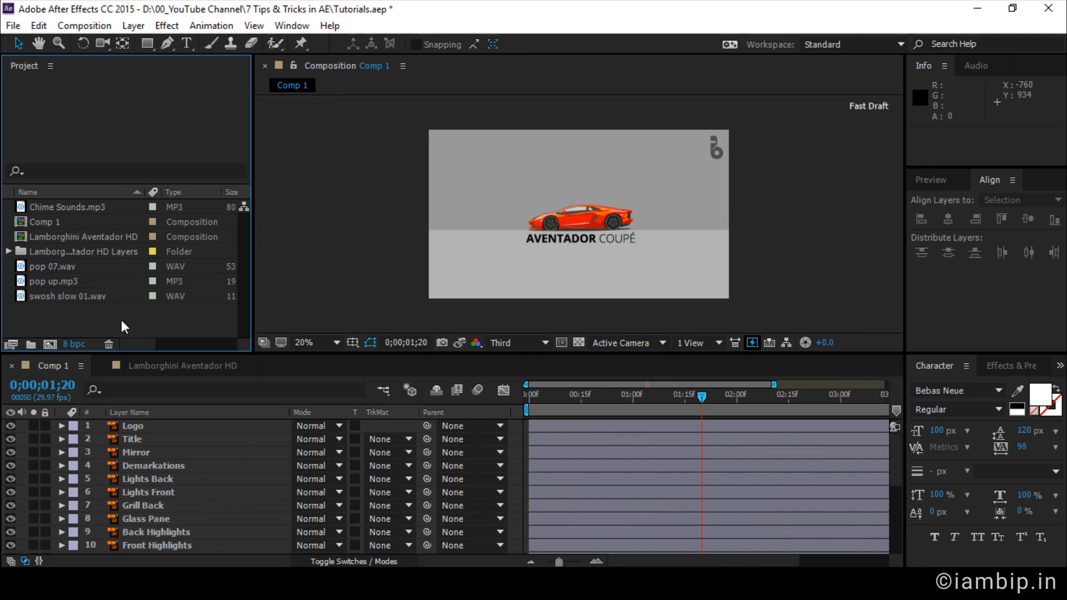
key(grave)
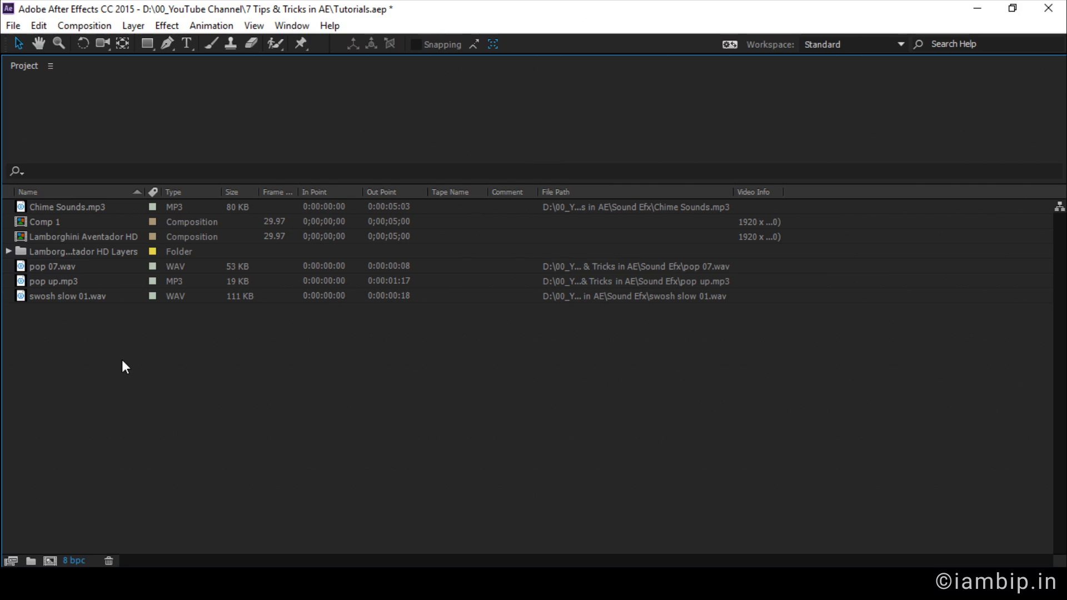
key(grave)
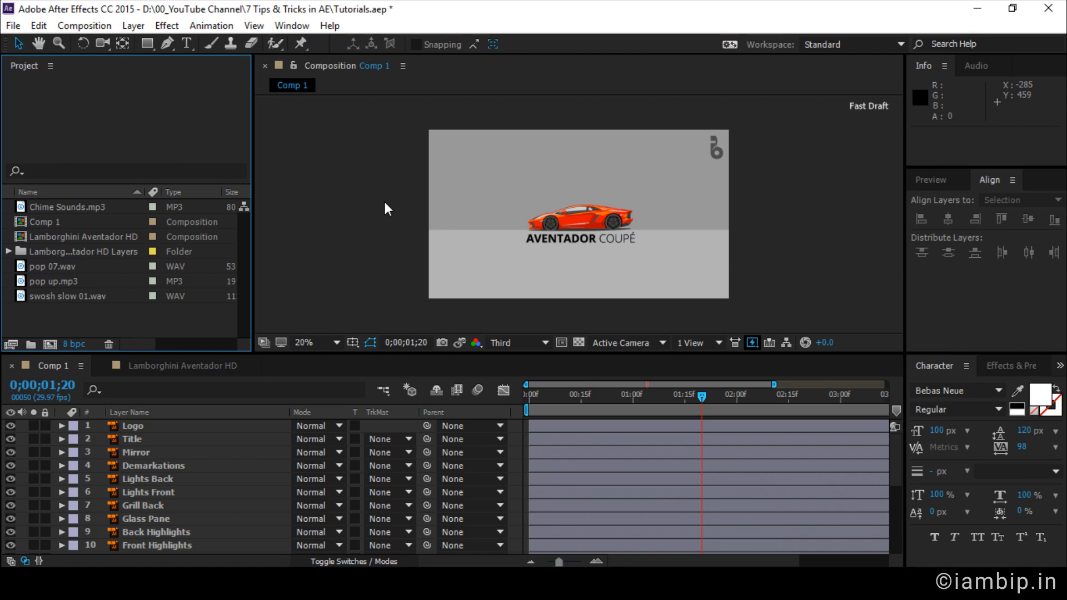
key(grave)
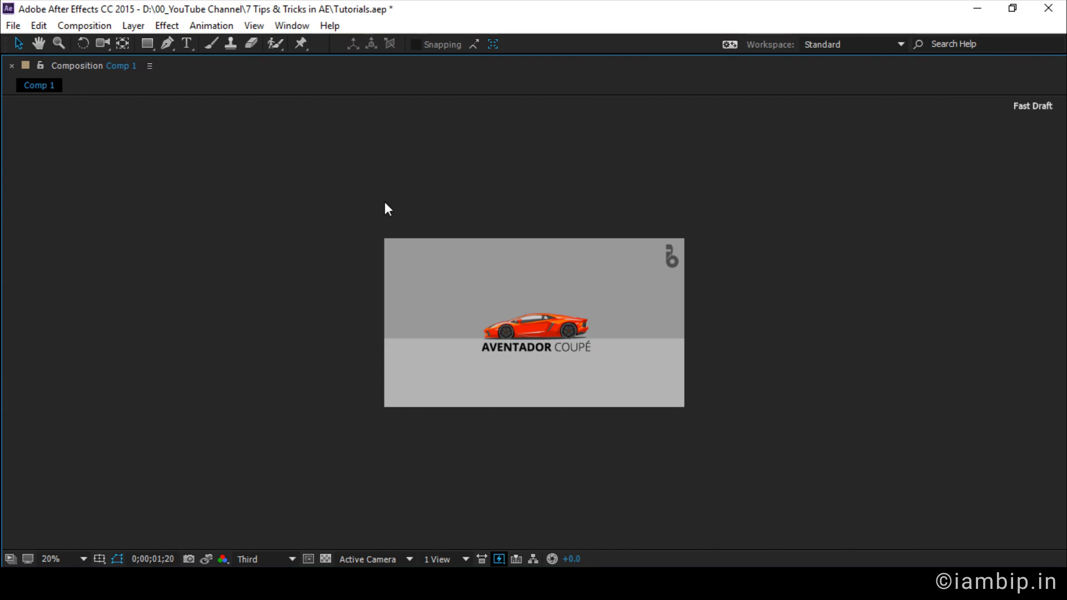
key(period)
key(period)
key(grave)
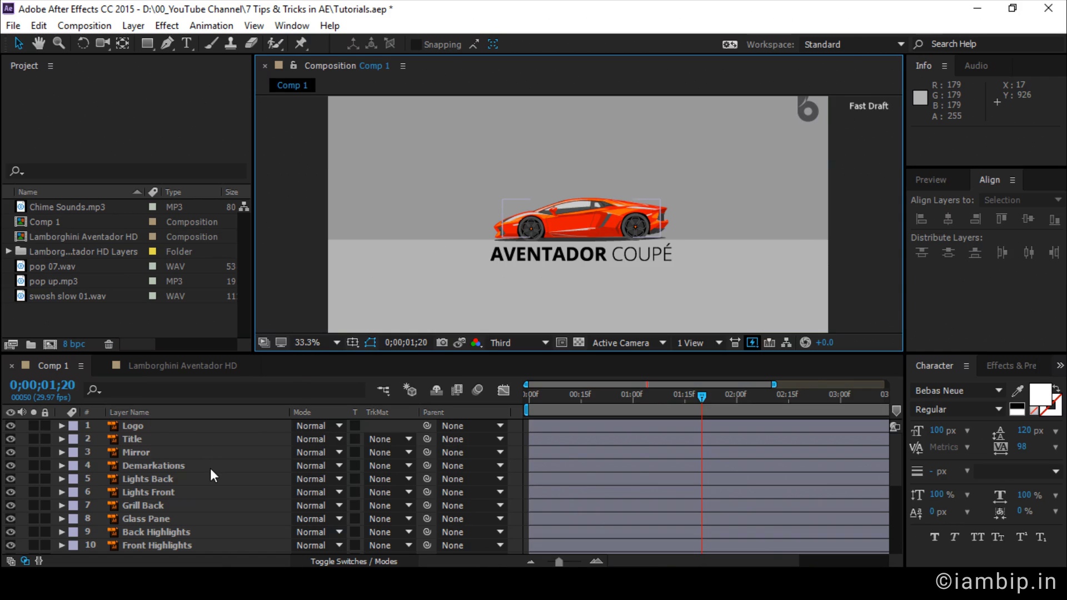
key(grave)
key(grave)
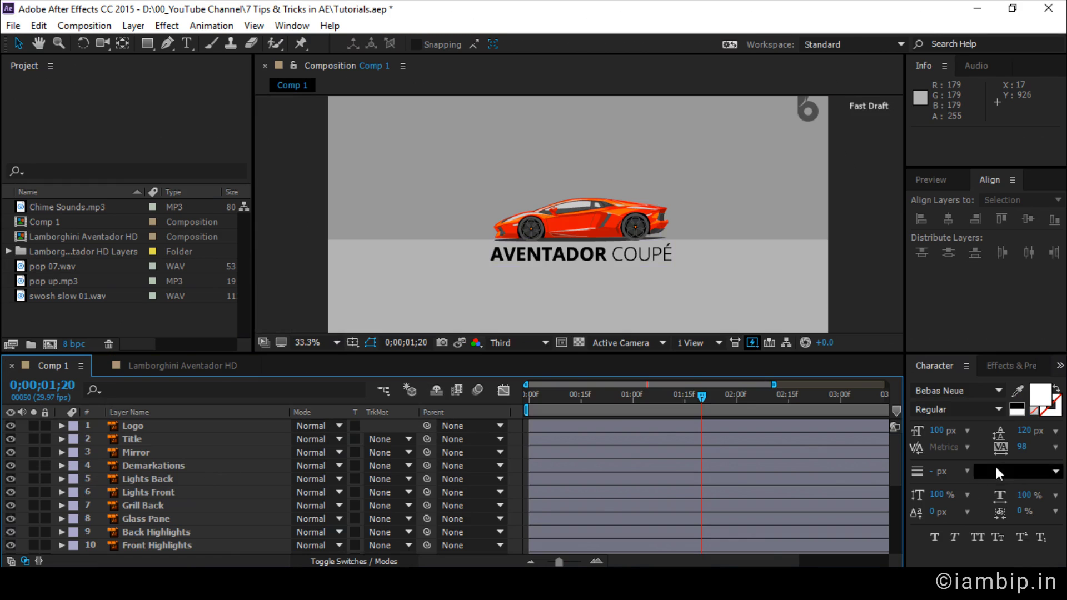
key(grave)
key(grave)
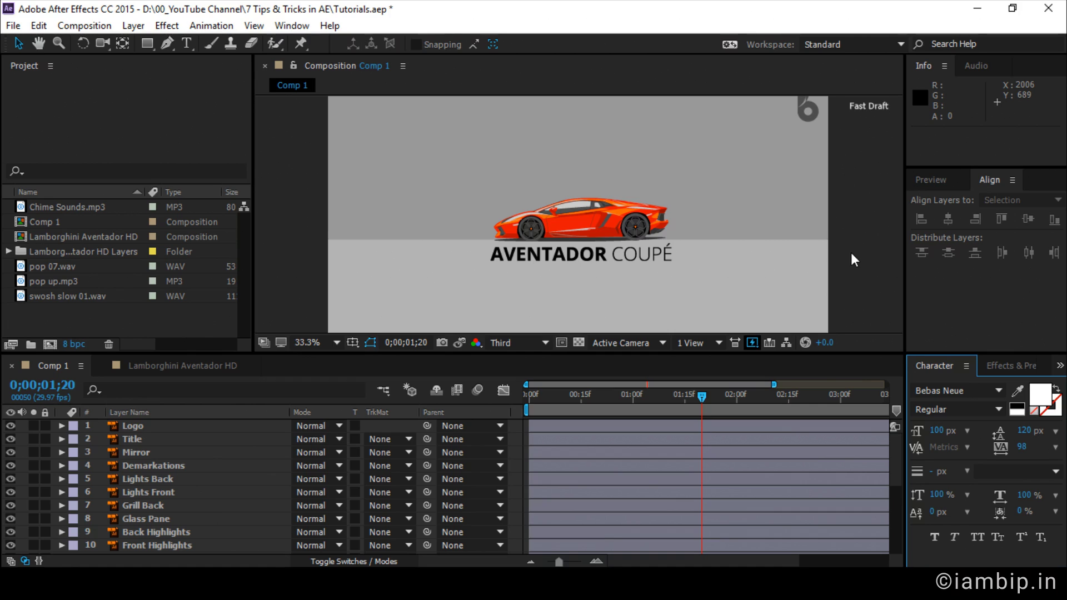
Zoom the Comp 1 viewer out to 25% so the whole Aventador frame fits.
key(comma)
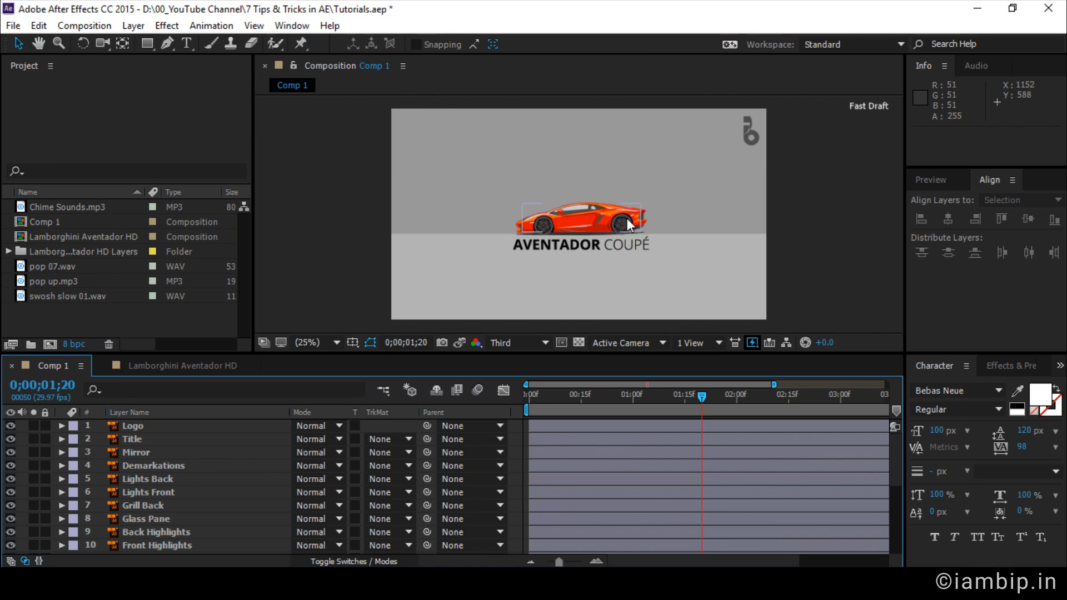
click(802, 227)
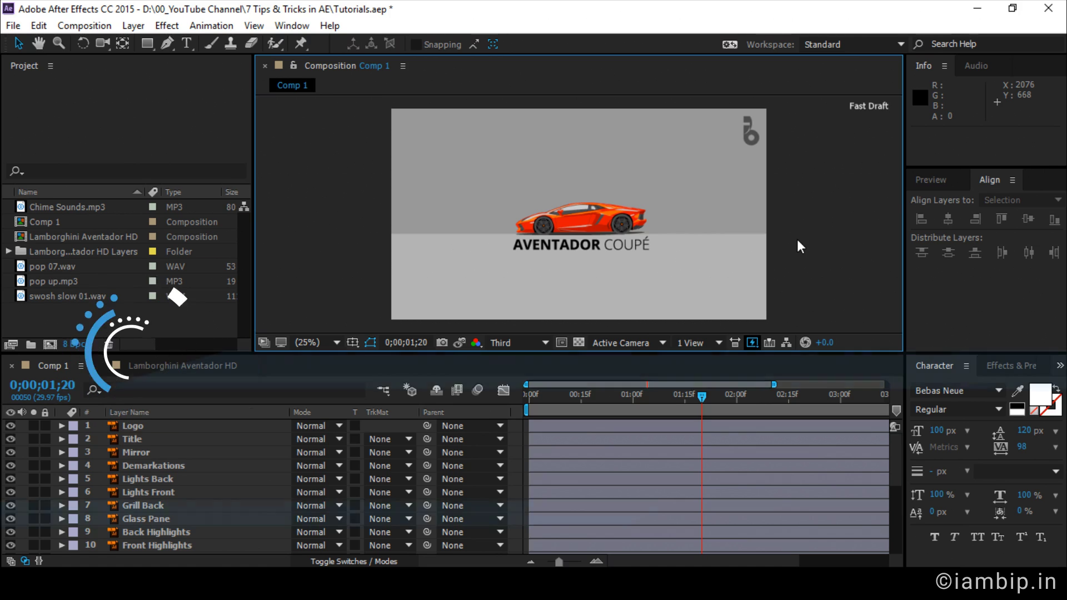
Cycle the viewer through red, green and blue channels with Alt+Shift+1/2/3, toggling green.
key(alt+shift+1)
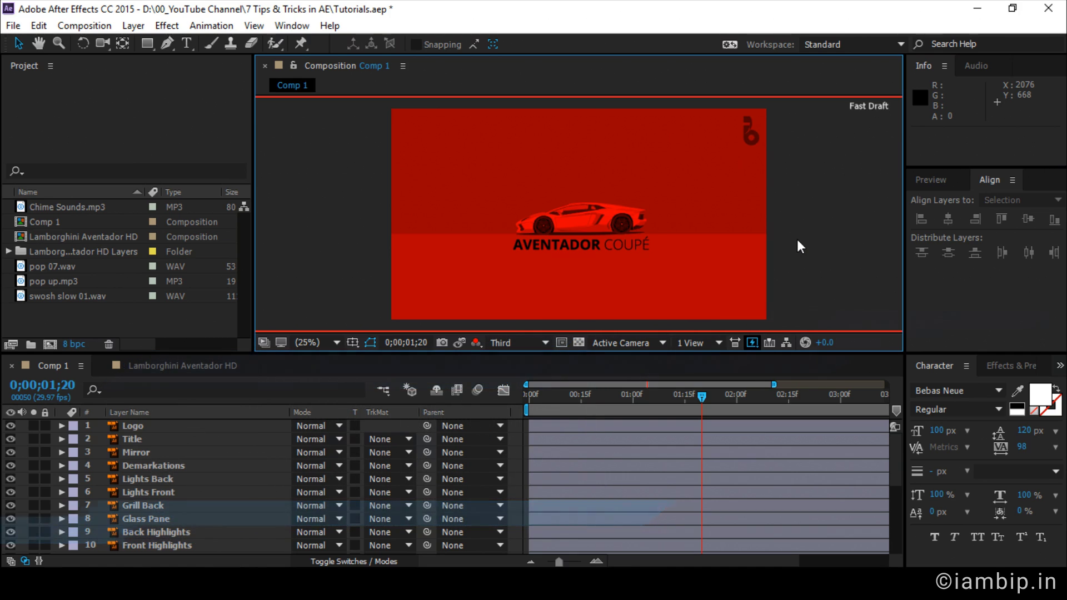
key(alt+shift+2)
key(alt+shift+3)
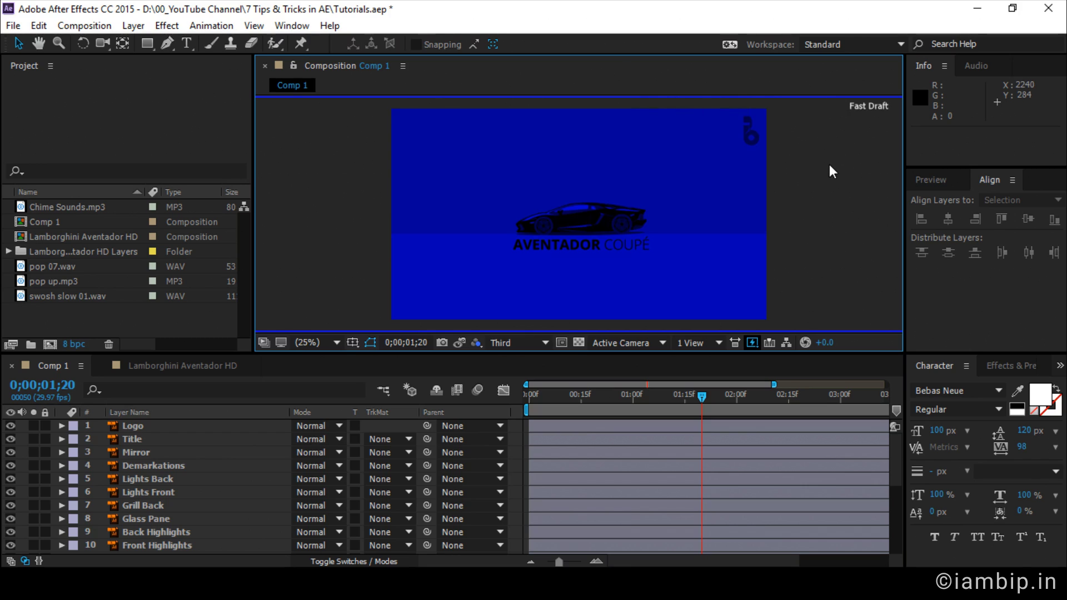
key(alt+shift+2)
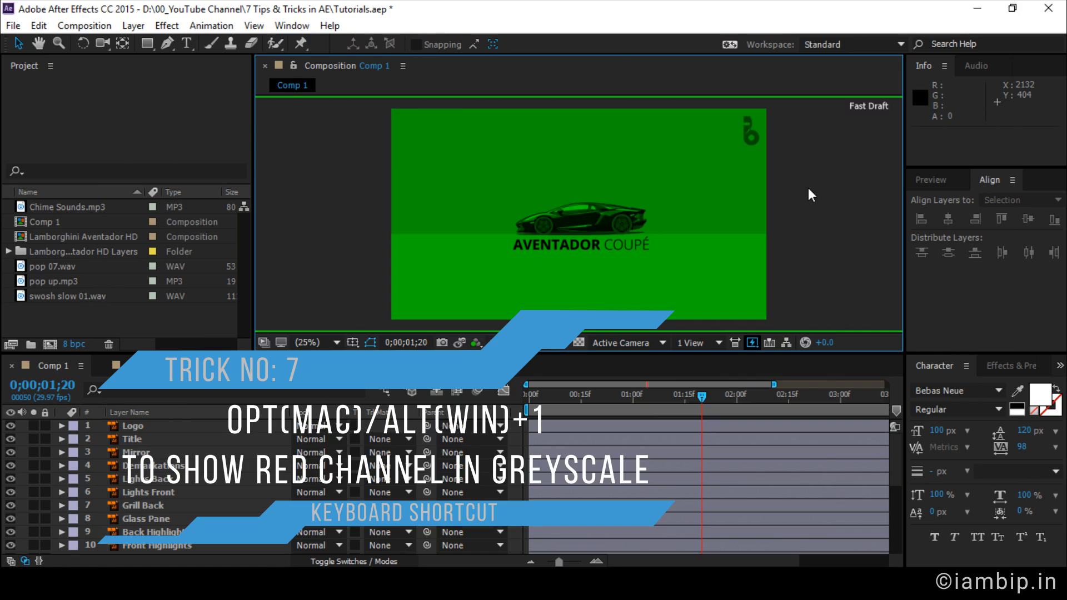
key(alt+shift+2)
View the red, green and blue channels with Alt+1/2/3, then restore full RGB display.
key(alt+1)
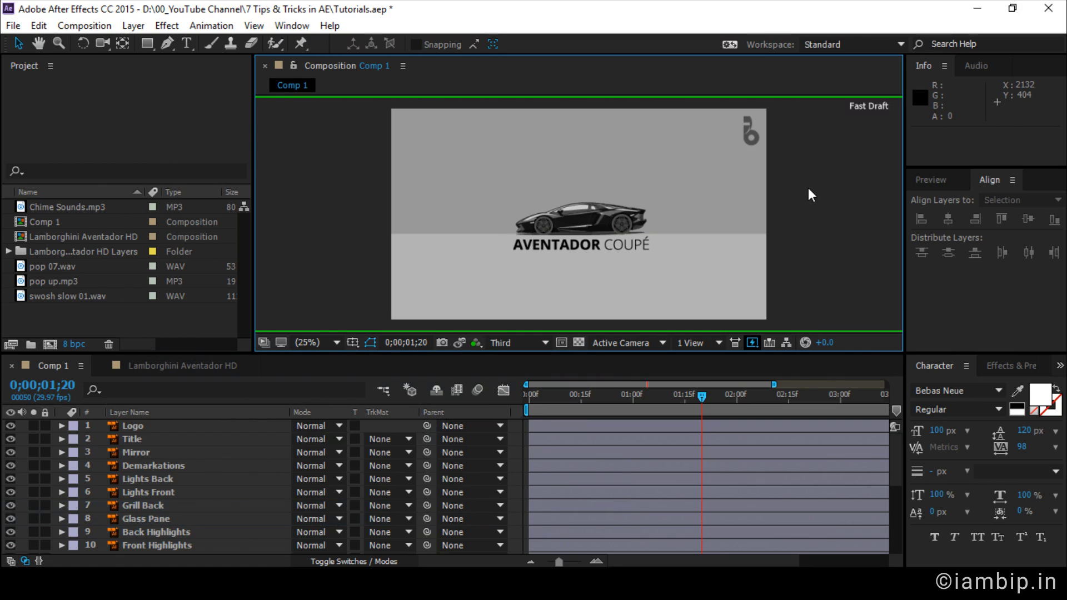
key(alt+1)
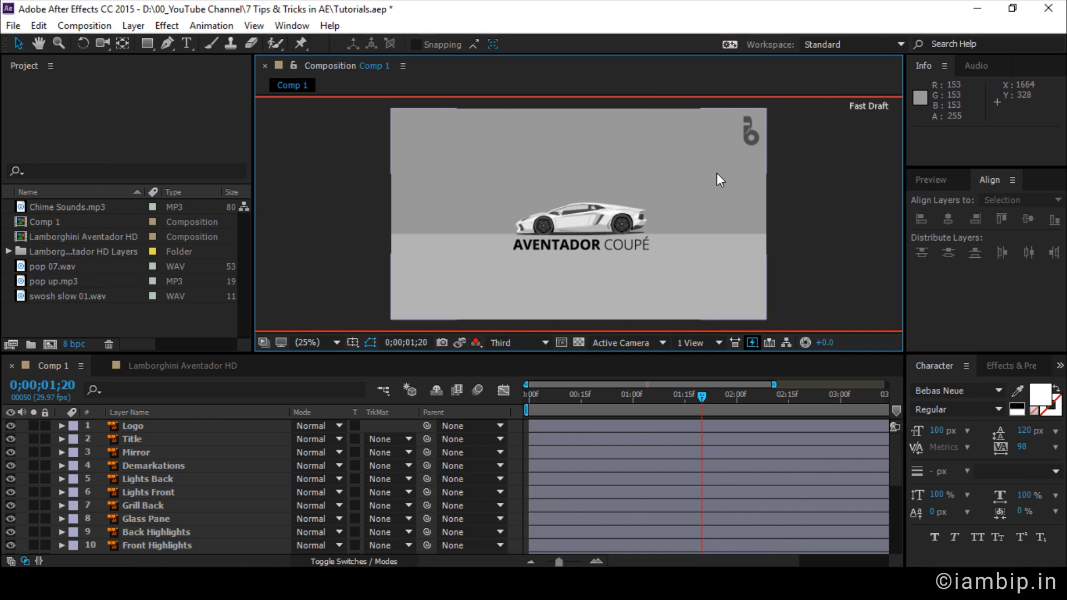
key(alt+2)
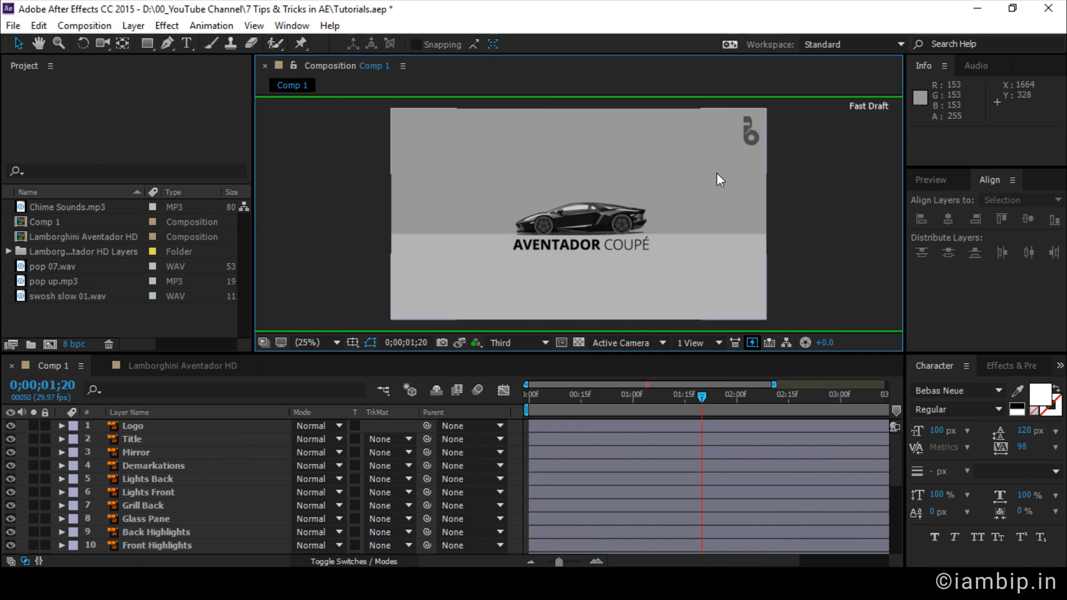
key(alt+3)
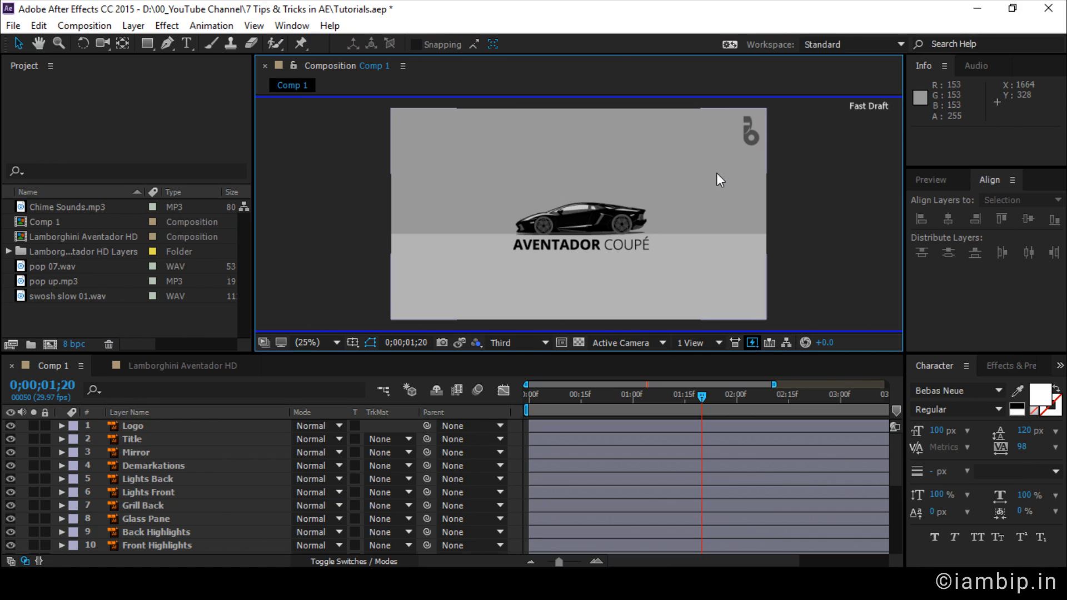
key(alt+3)
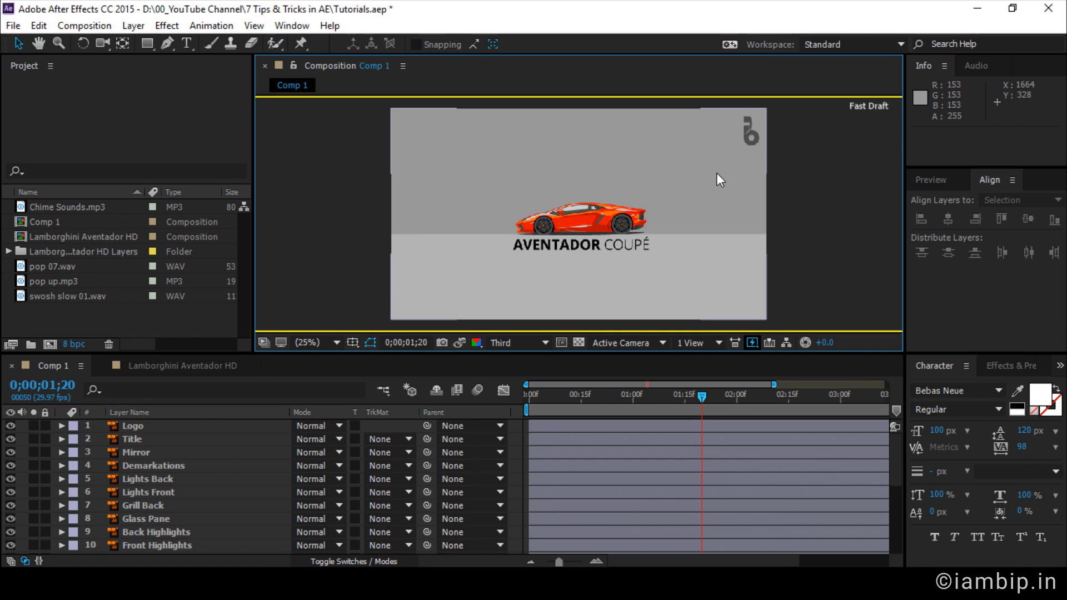
key(alt+shift+4)
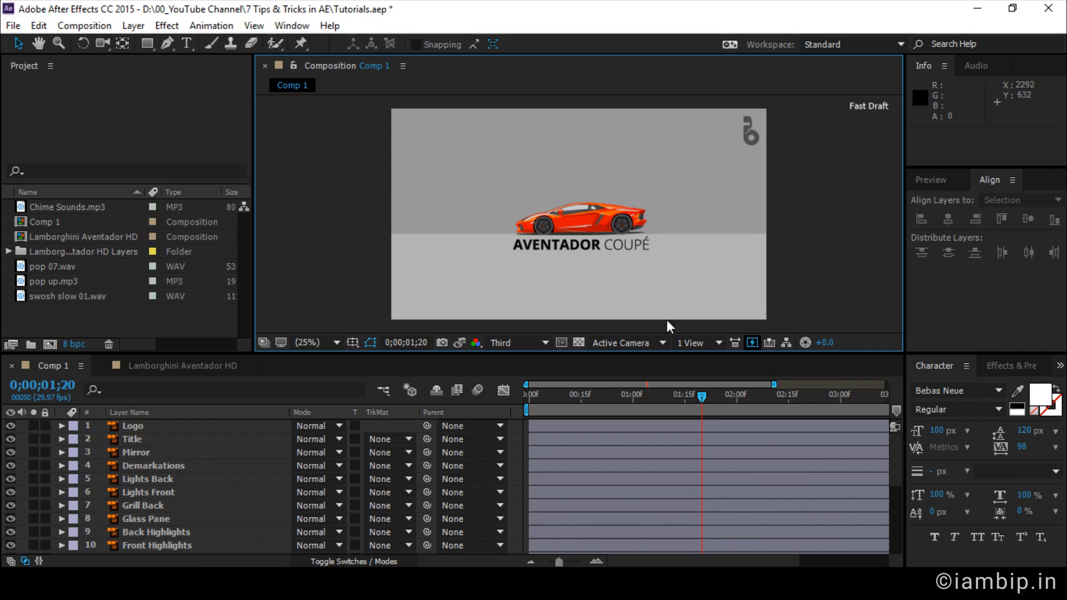
Create Comp 2 as an HDTV 1080 29.97 composition, 1920×1080 and 5 seconds long.
click(151, 425)
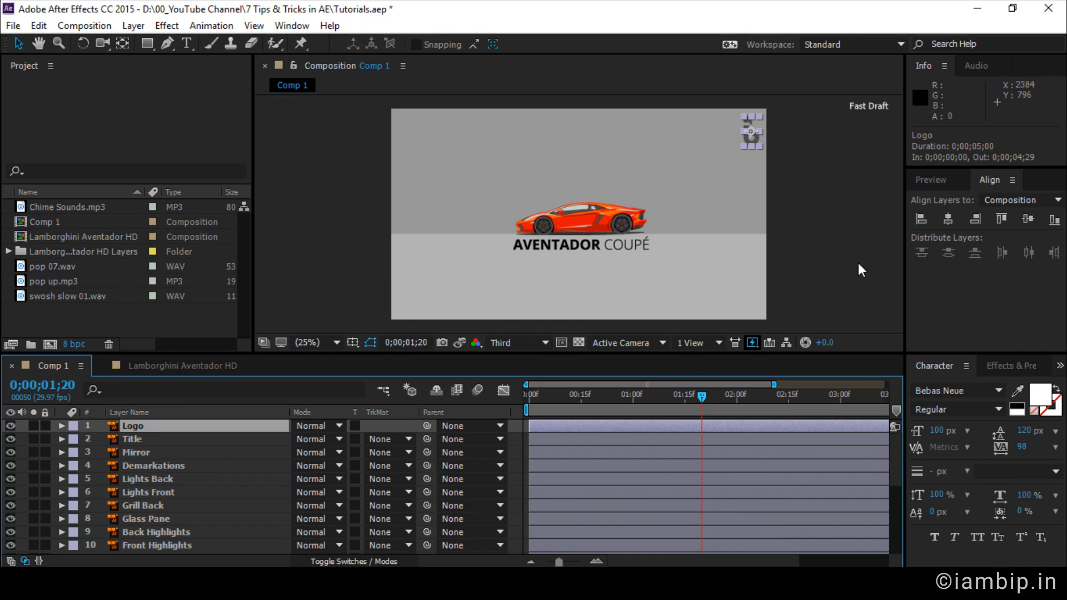
click(841, 261)
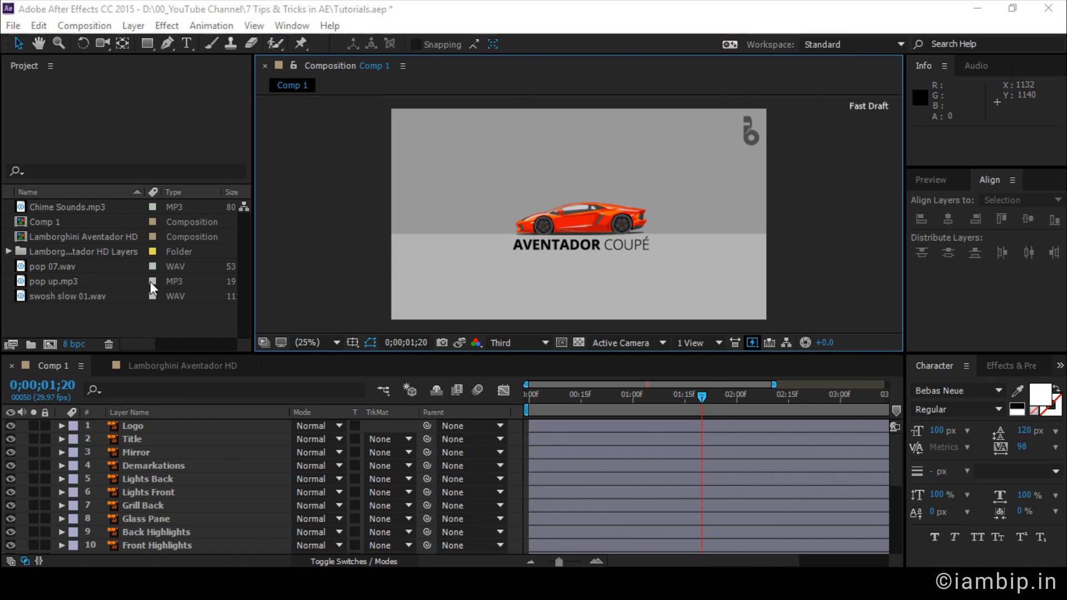
key(ctrl+n)
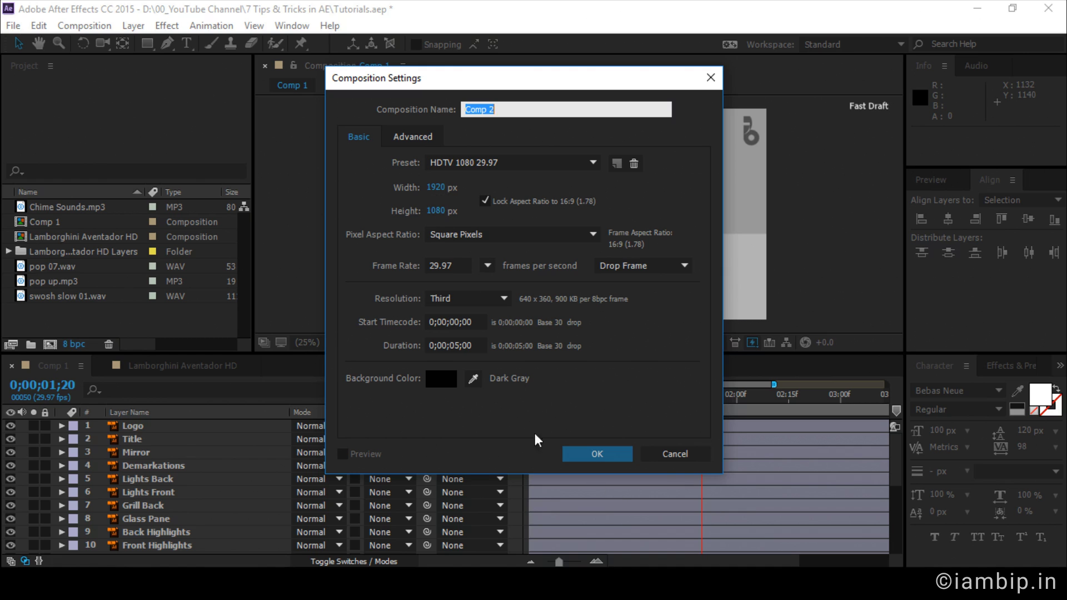
click(605, 456)
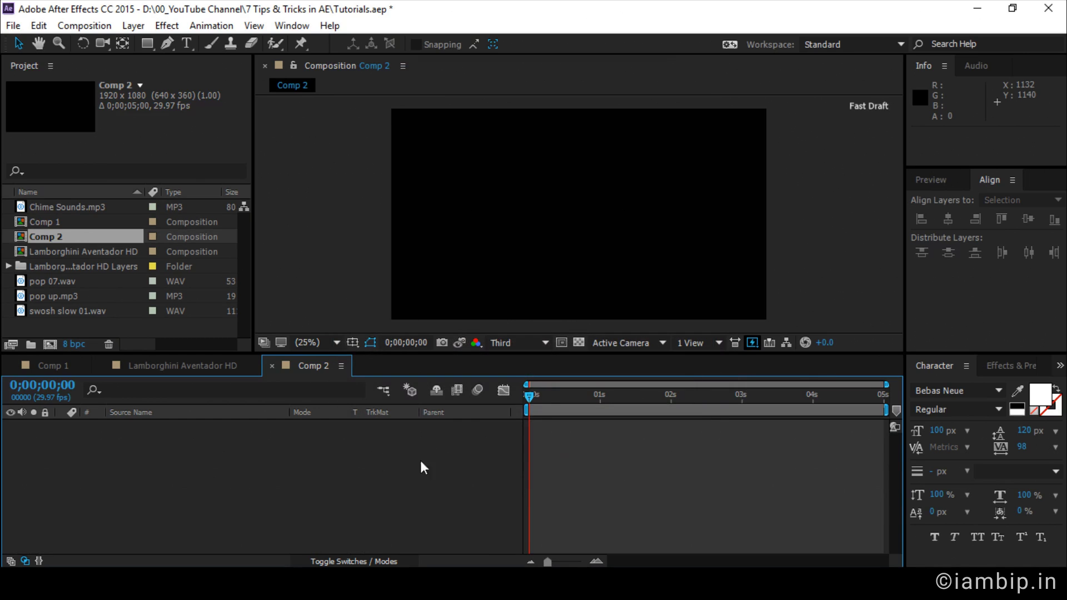
Add the Lamborghini Aventador HD comp to Comp 2's timeline.
click(94, 250)
drag(110, 289, 154, 443)
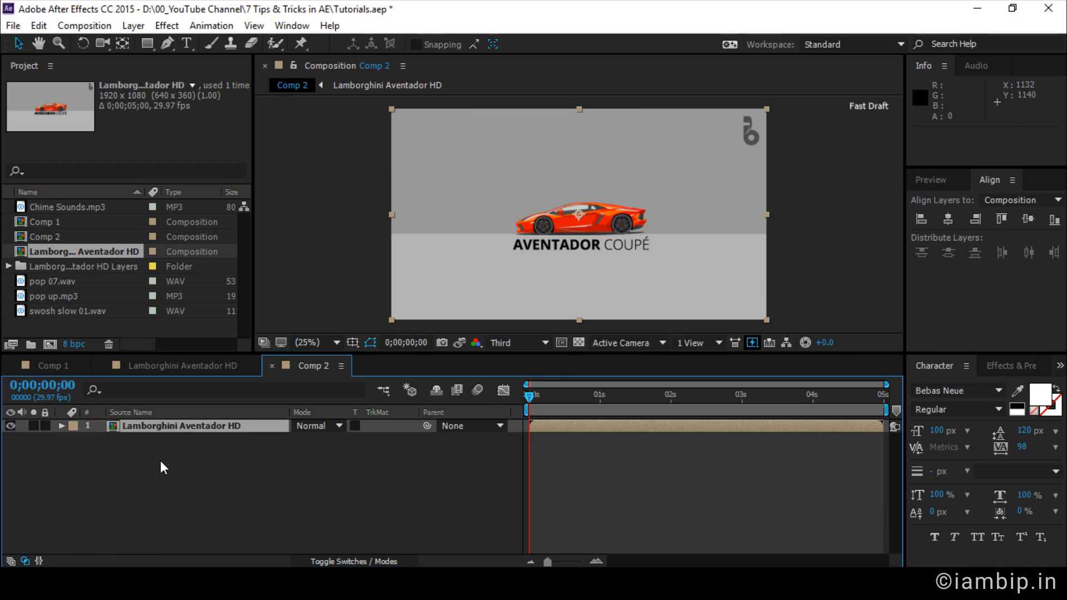
click(131, 321)
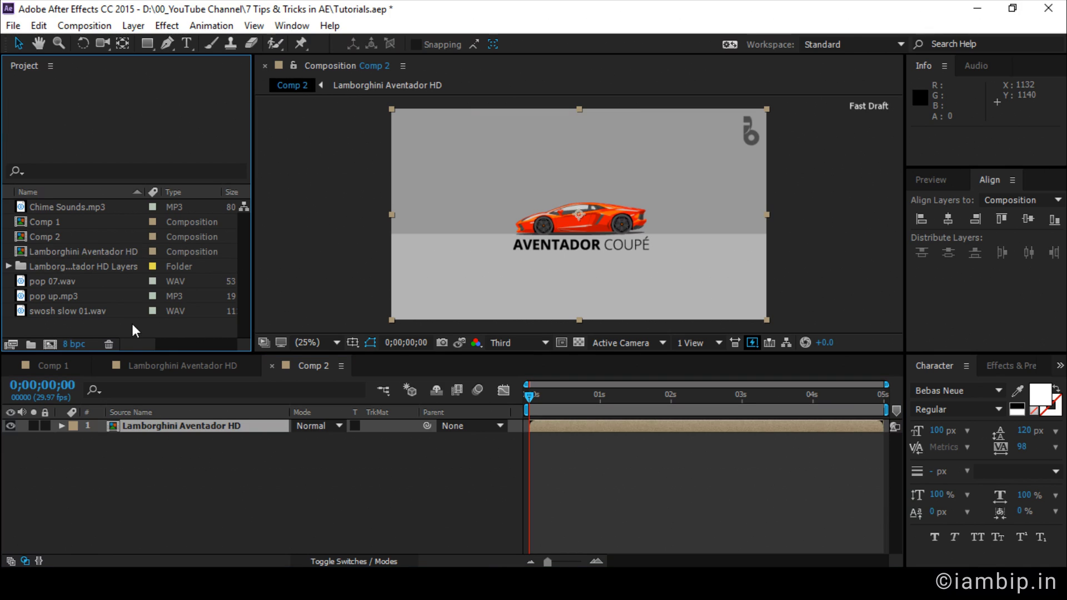
Make a Lamborghini Aventador HD 2 comp from it and hide its layer.
click(89, 252)
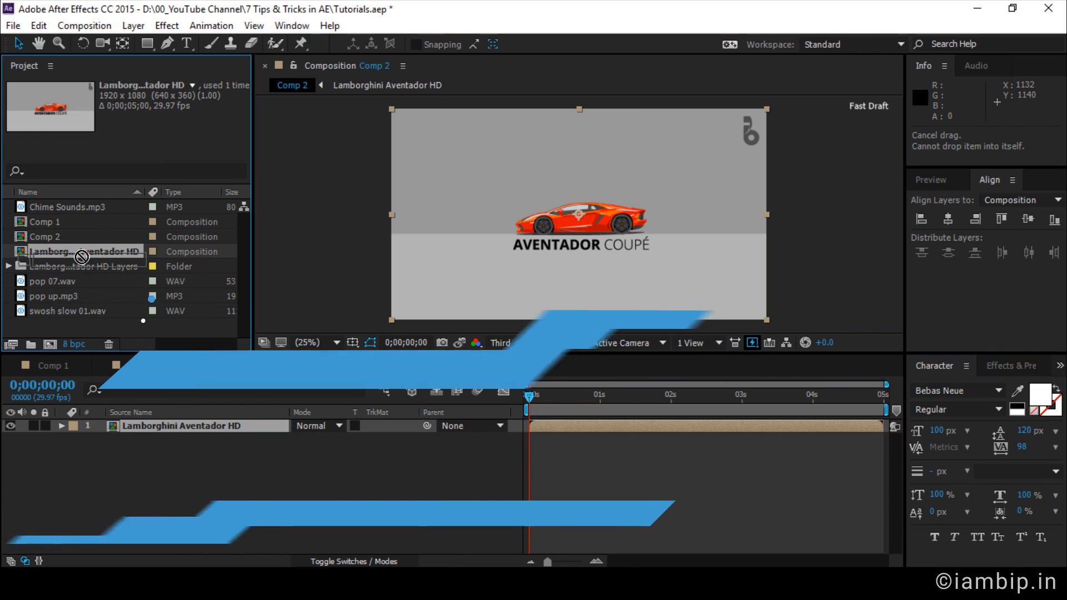
drag(77, 248, 46, 342)
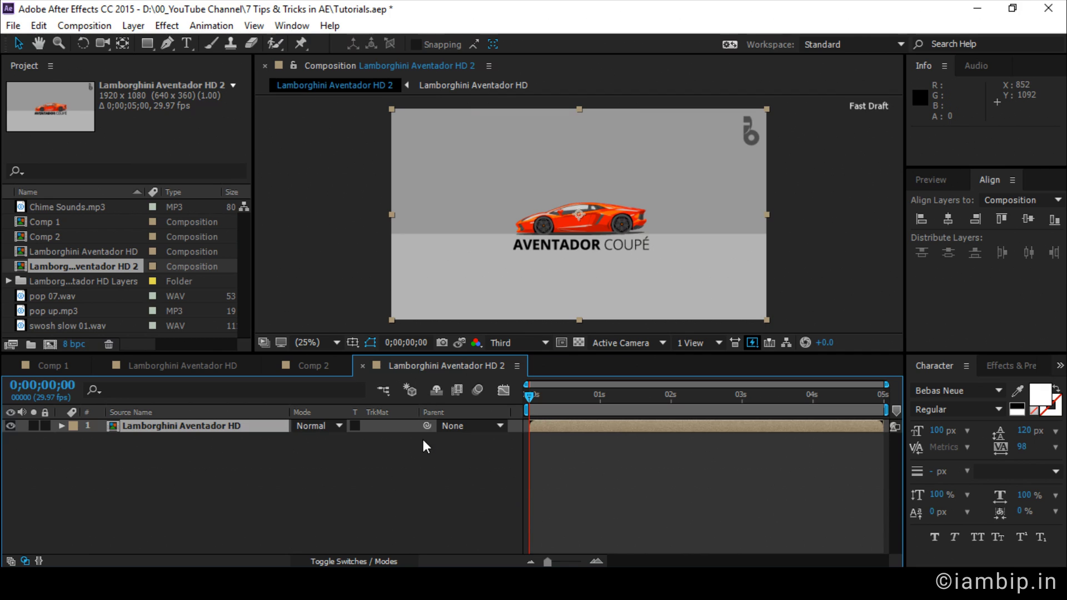
click(200, 486)
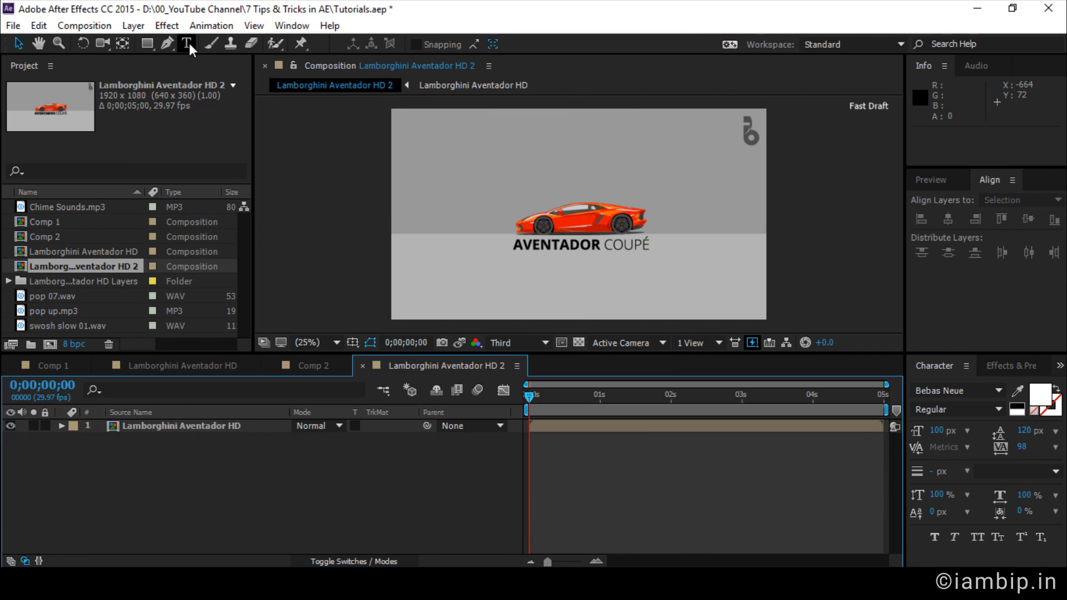
click(10, 425)
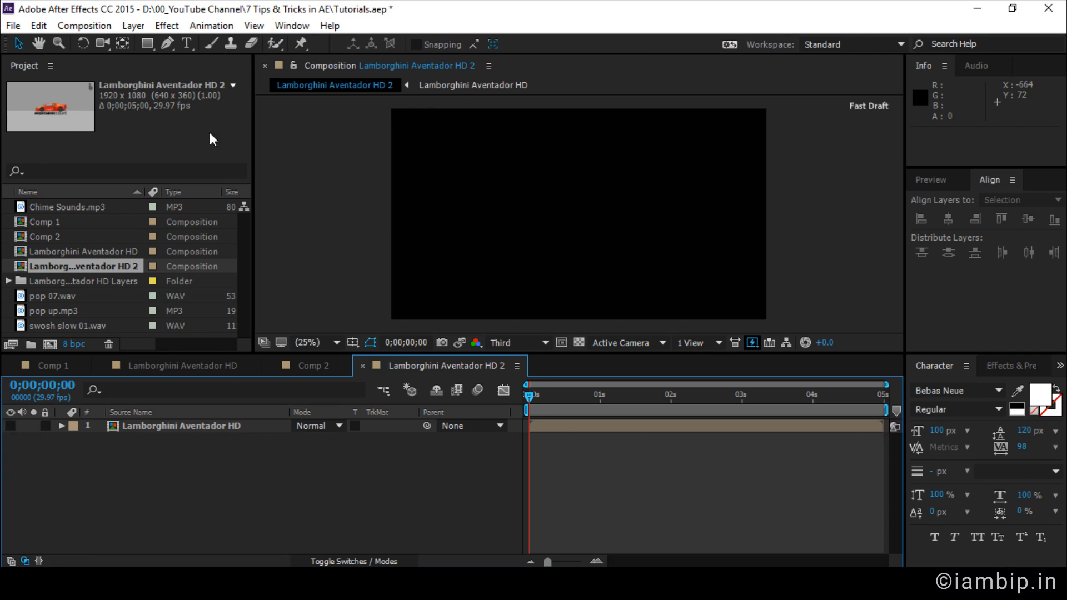
Add an 'aftereffects' text layer in the comp and select all its text.
click(188, 43)
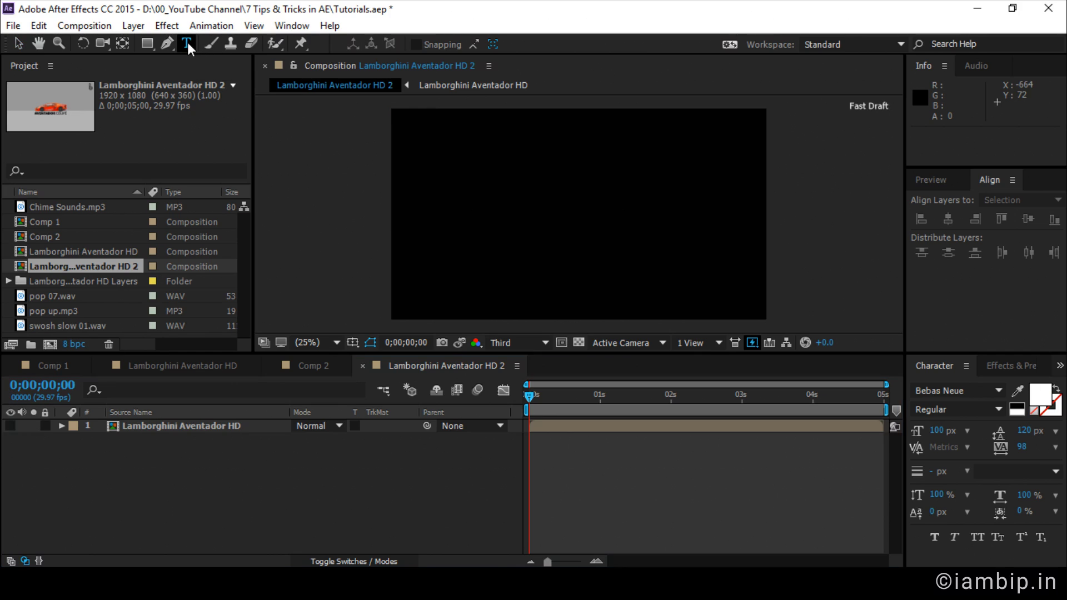
click(533, 203)
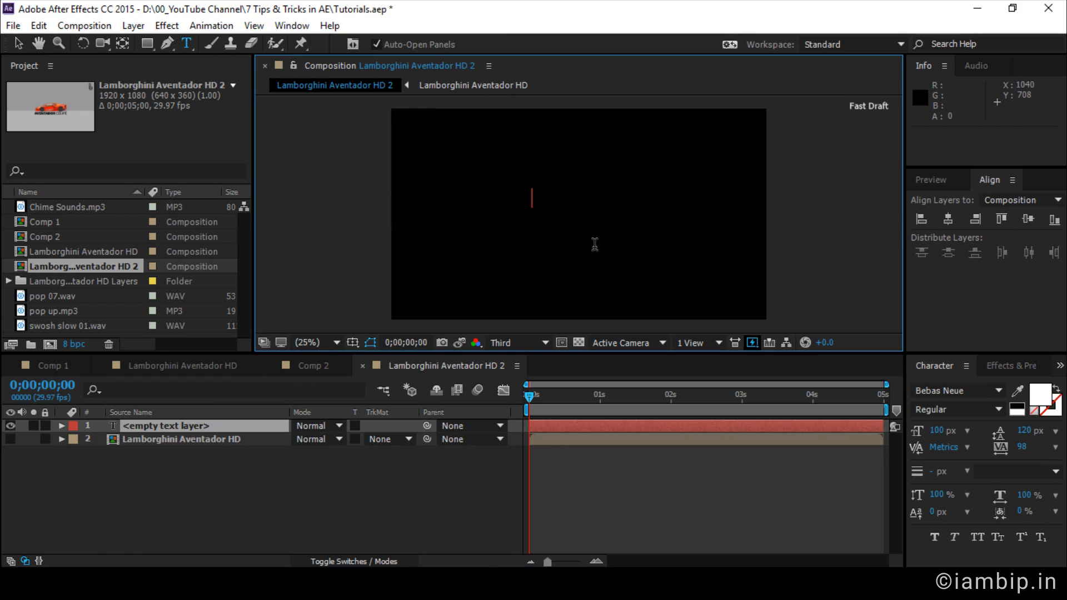
text(afteref)
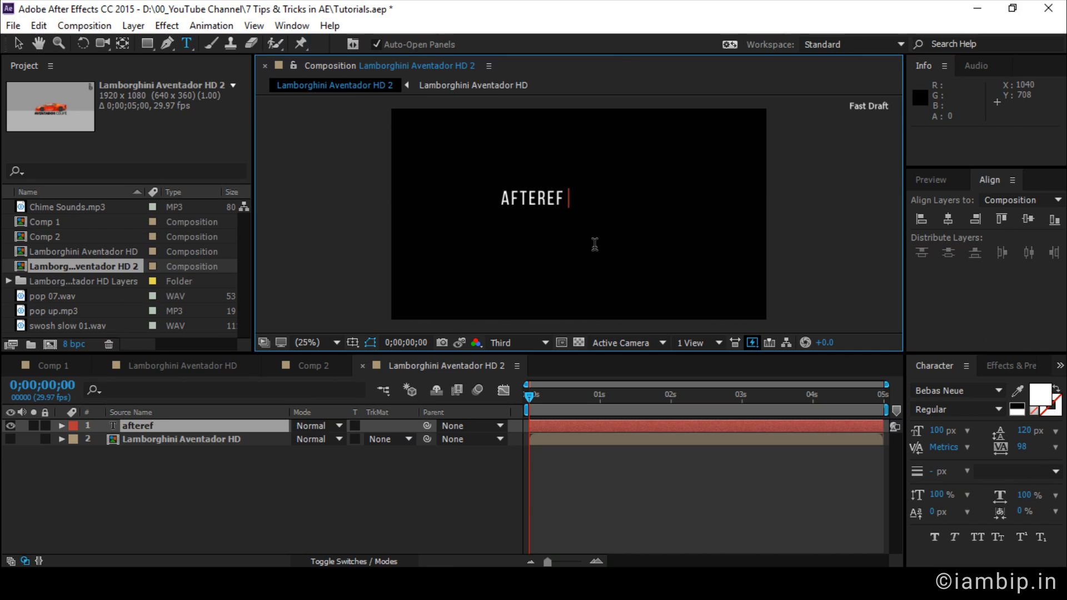
text(fects)
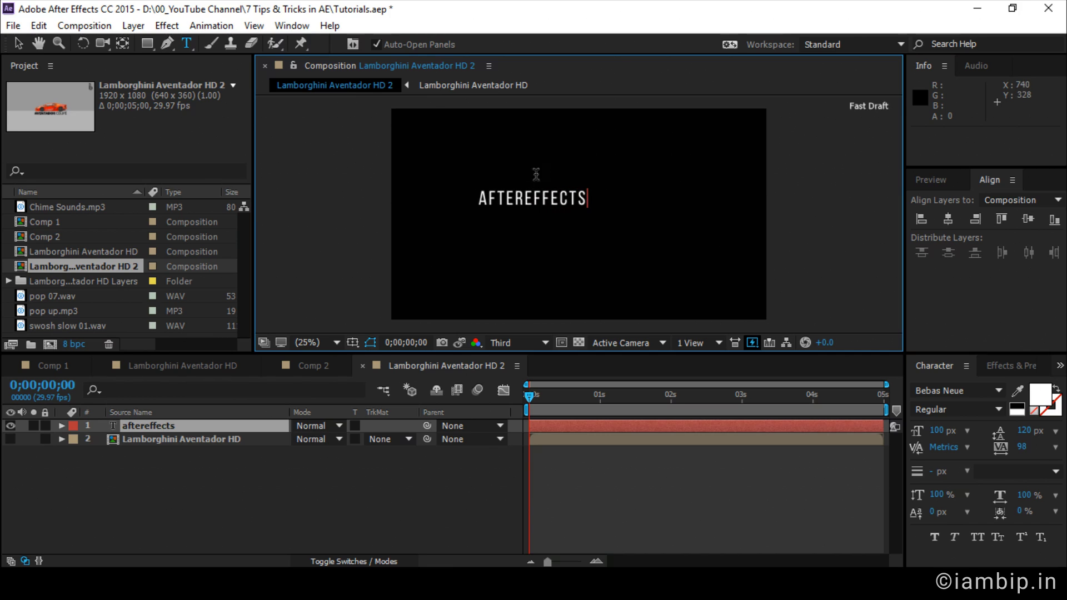
click(524, 196)
double_click(525, 198)
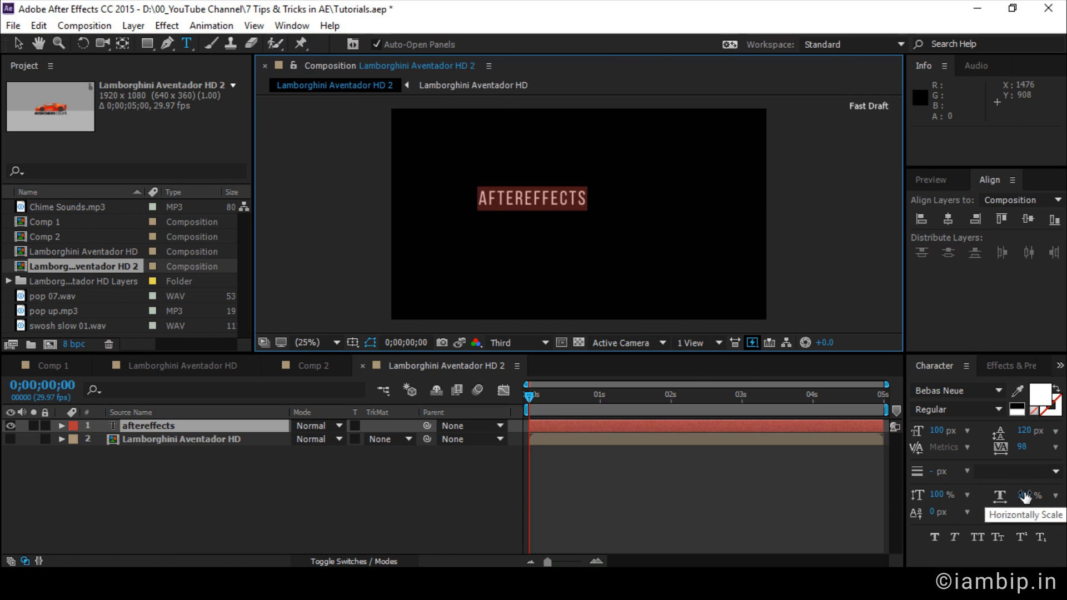
Adjust the text's letter tracking, ending at 26.
click(1021, 447)
text(118)
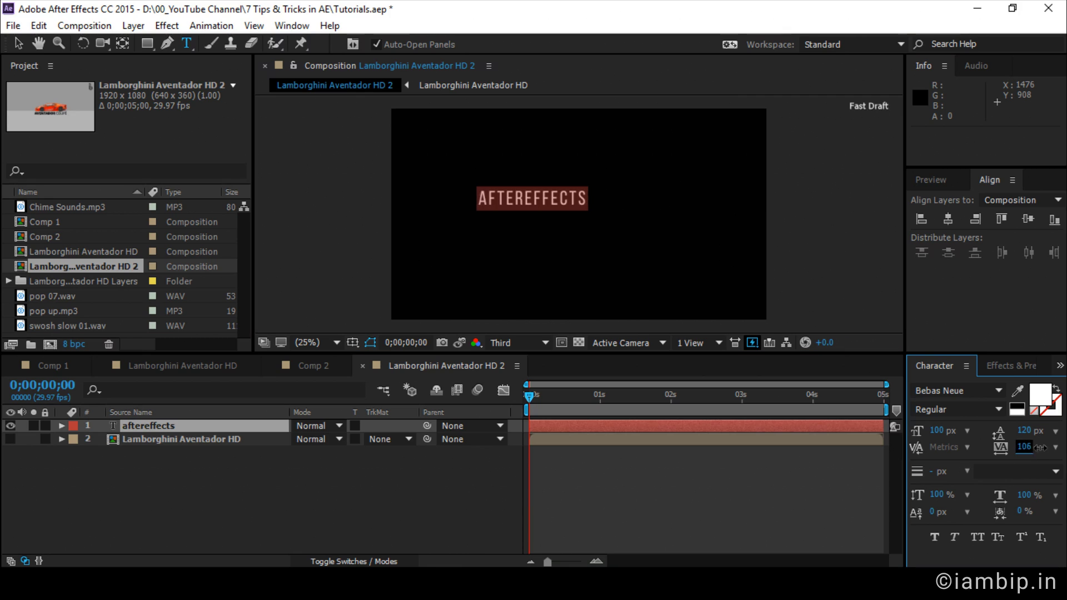
key(Up)
key(Up)
key(Up)
key(Up)
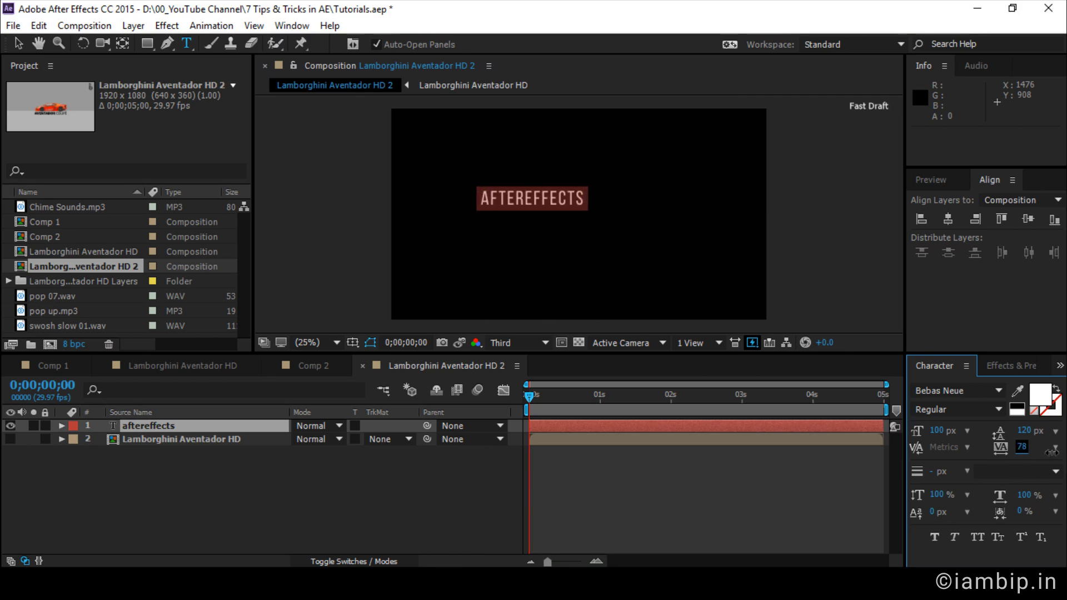
drag(1052, 451, 462, 289)
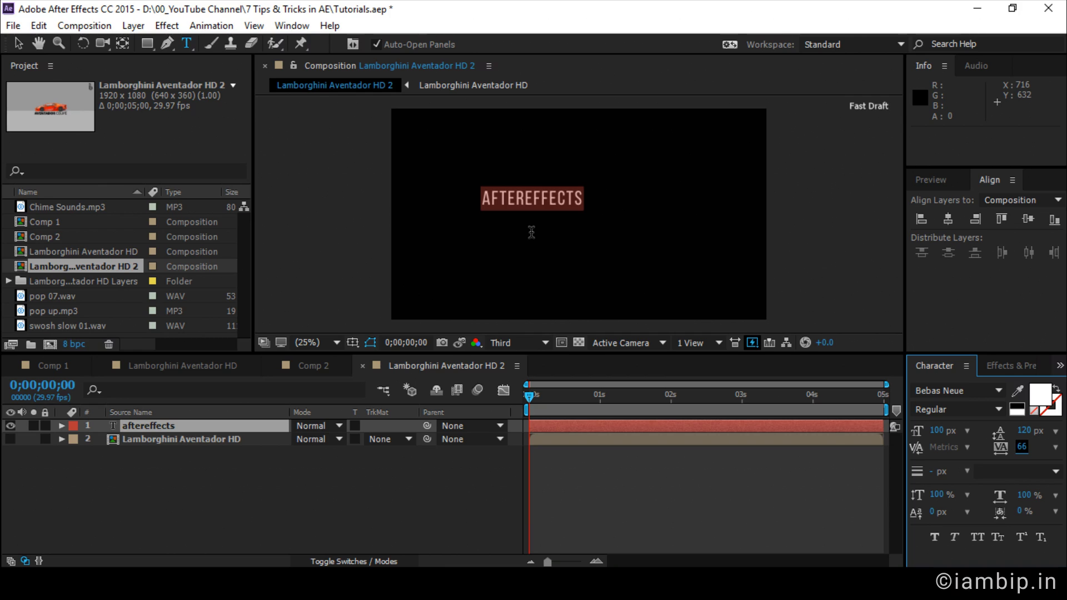
click(540, 198)
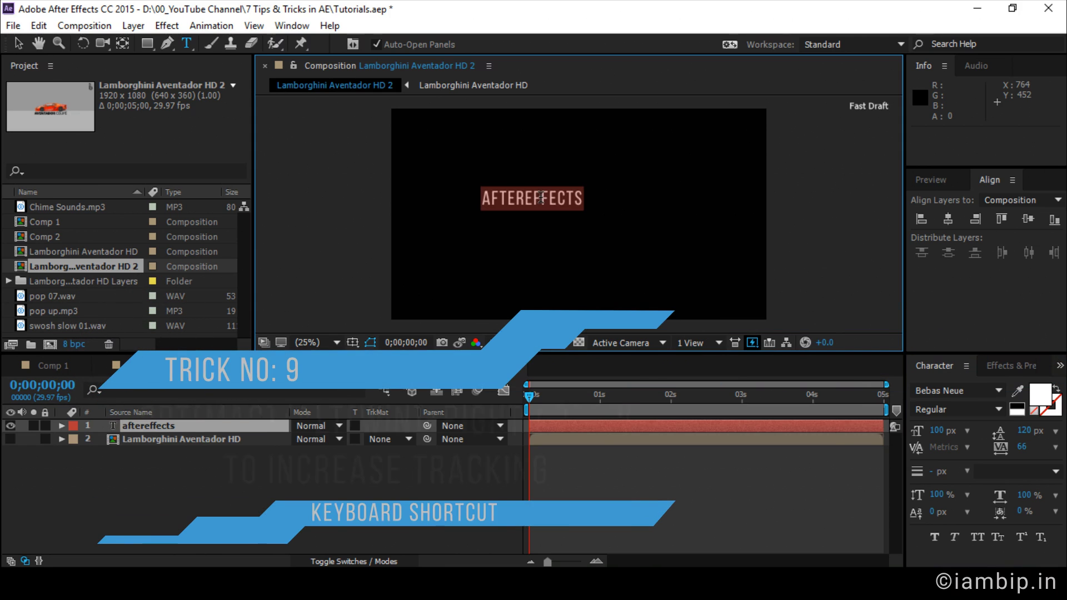
key(alt)
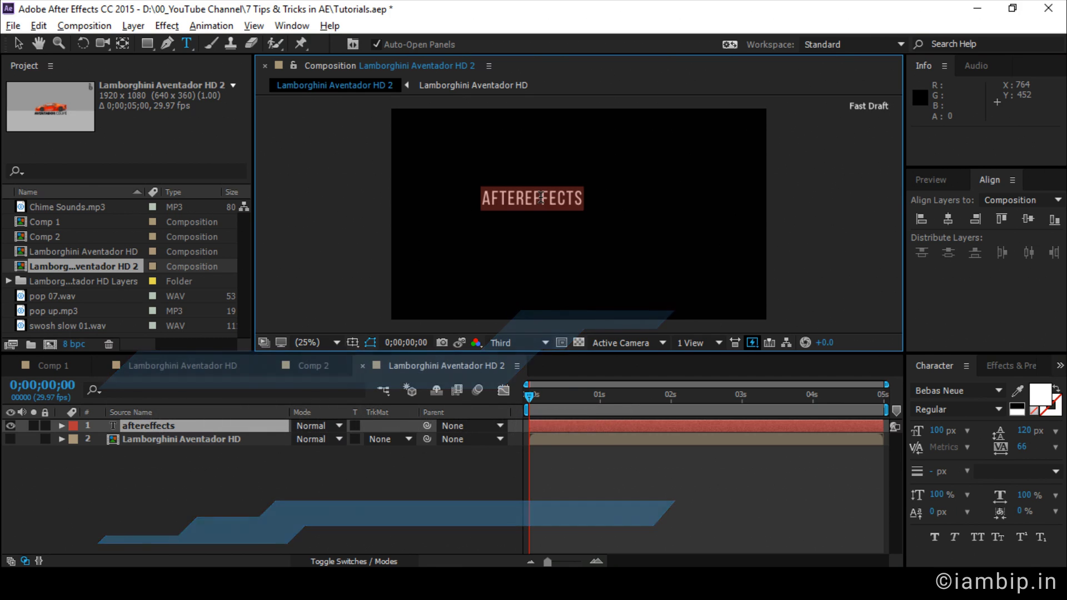
key(alt+Right)
key(alt+Right)
key(alt+Right)
key(alt+Right)
key(alt+Right)
key(alt+Right)
key(alt+Right)
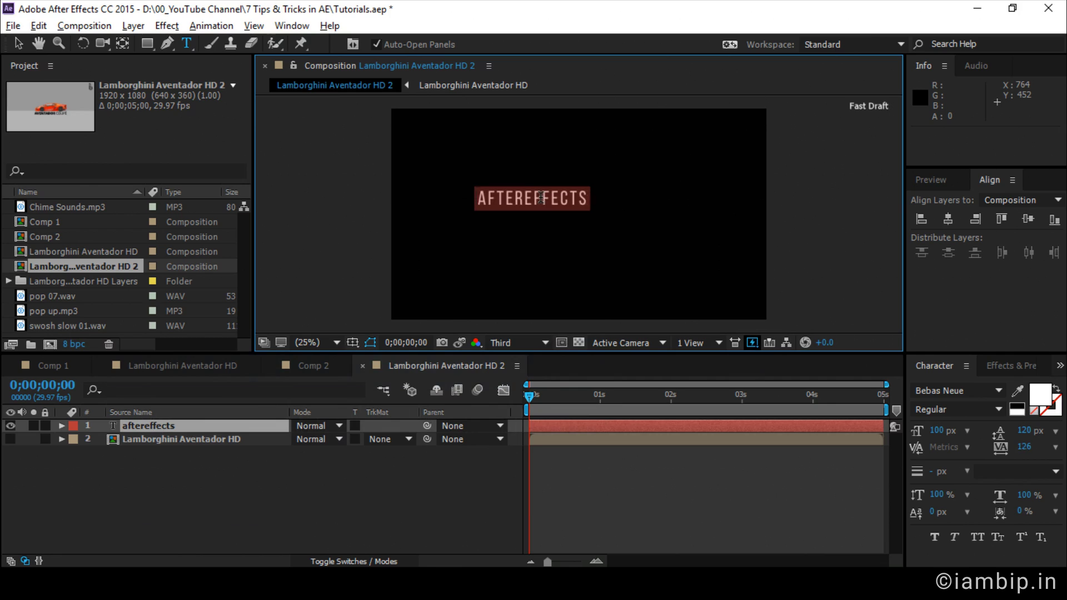
key(alt+Left)
key(alt+Left)
key(alt+Left)
key(alt+Left)
key(alt+Left)
key(alt+Left)
key(alt+Left)
key(alt+Left)
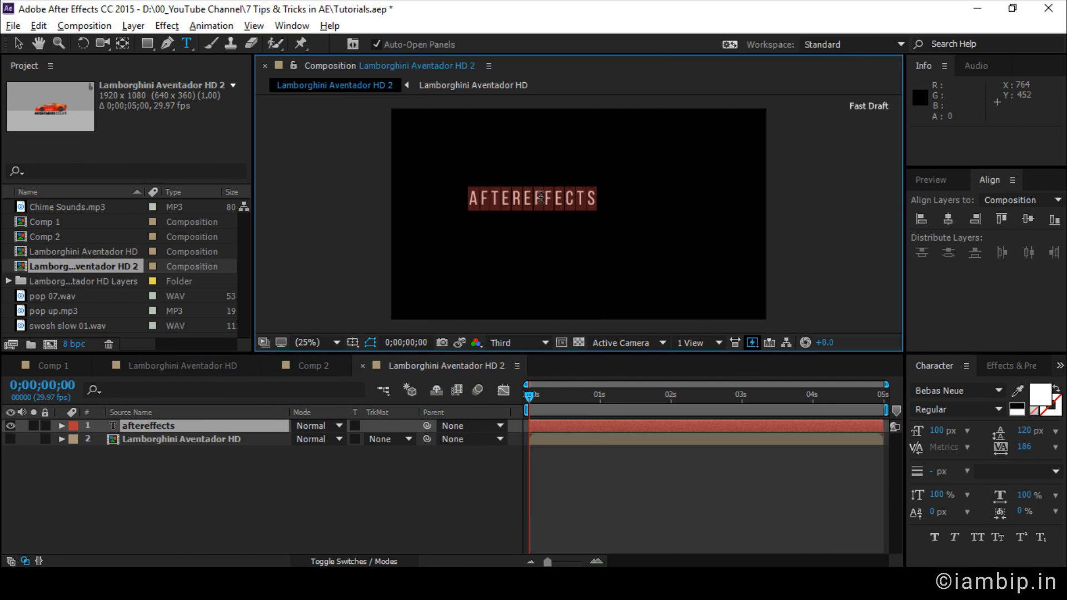
key(alt+Left)
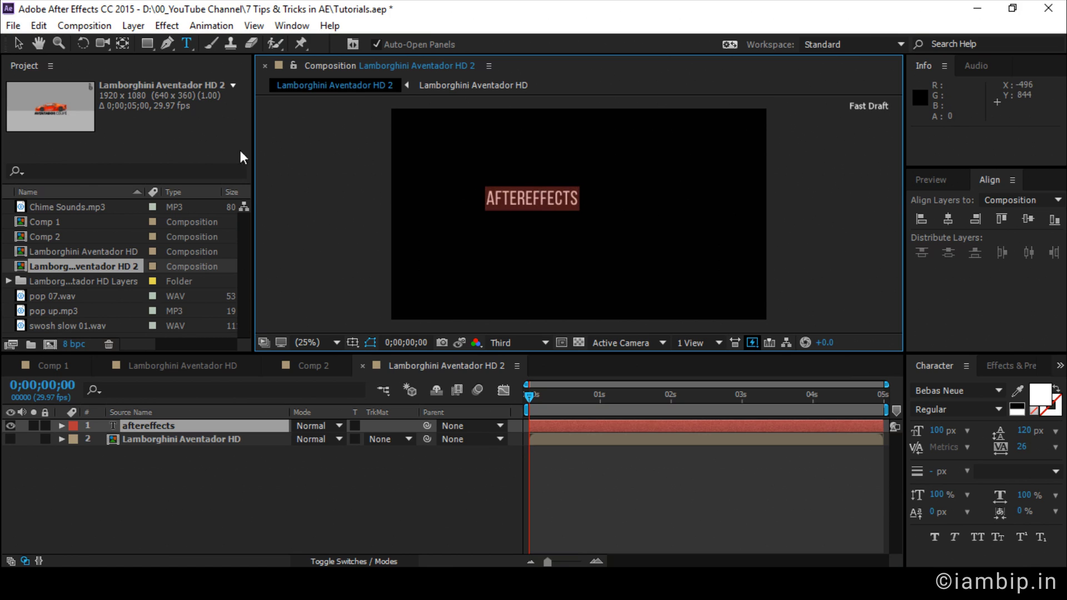
click(19, 47)
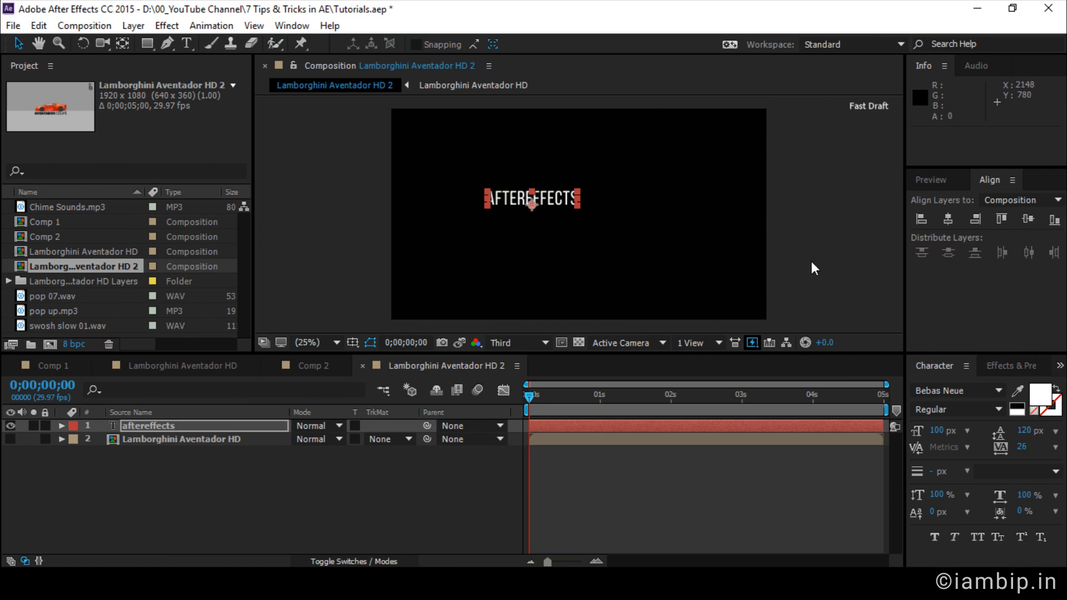
Centre the aftereffects text horizontally and vertically relative to the composition.
click(531, 200)
click(1058, 200)
click(1033, 211)
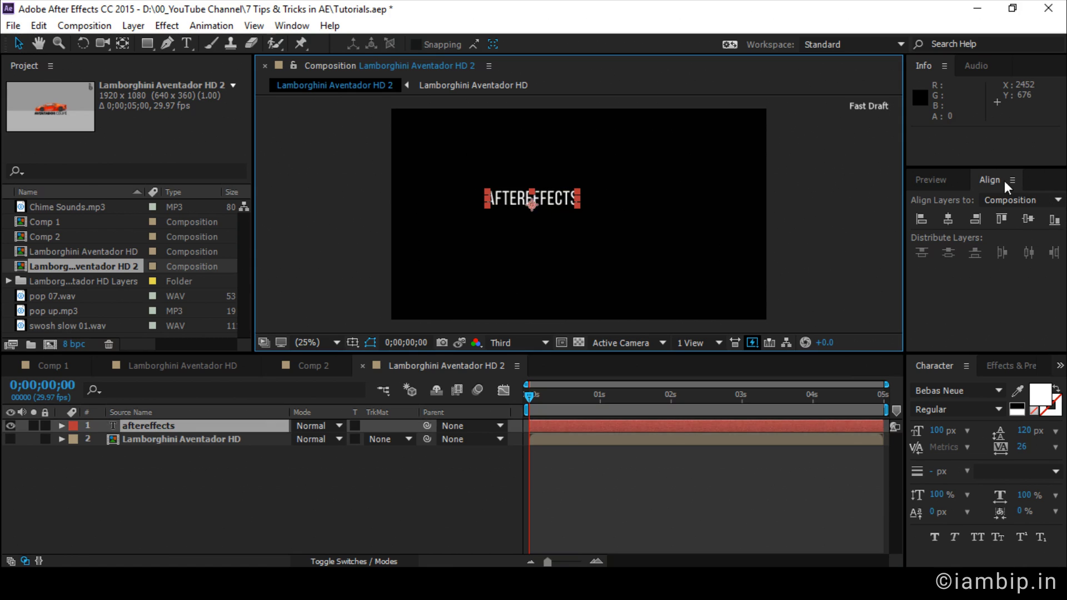
click(948, 220)
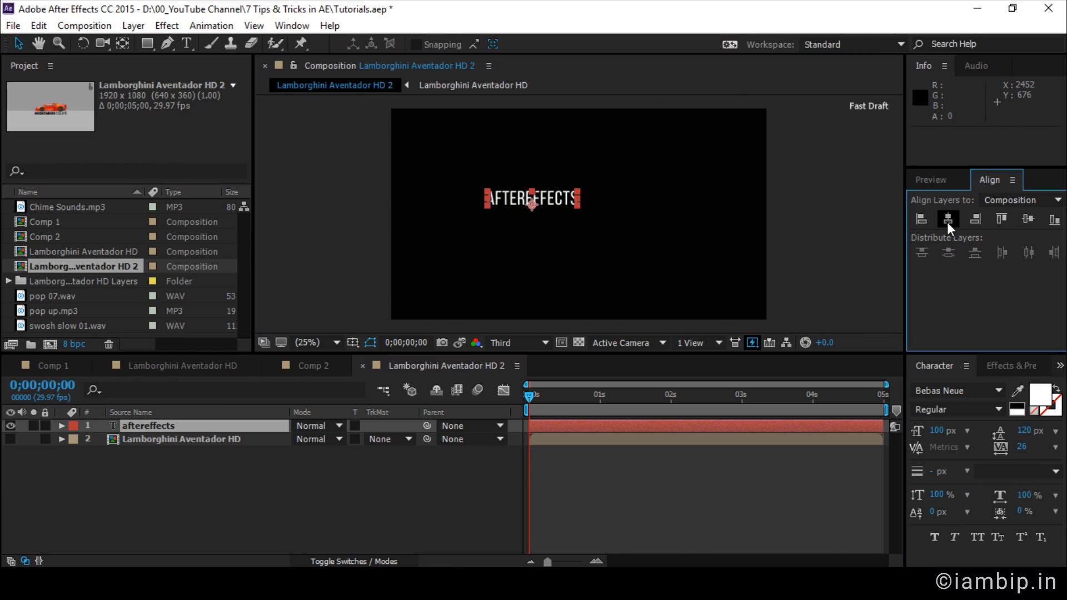
click(1027, 219)
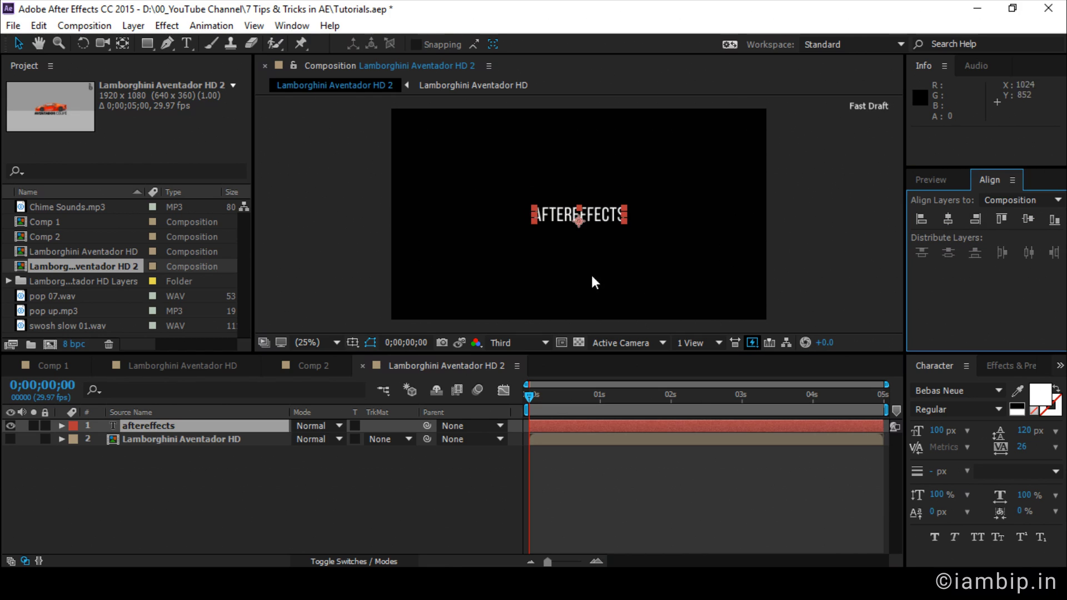
Show the Title/Action Safe guides in the viewer.
click(352, 344)
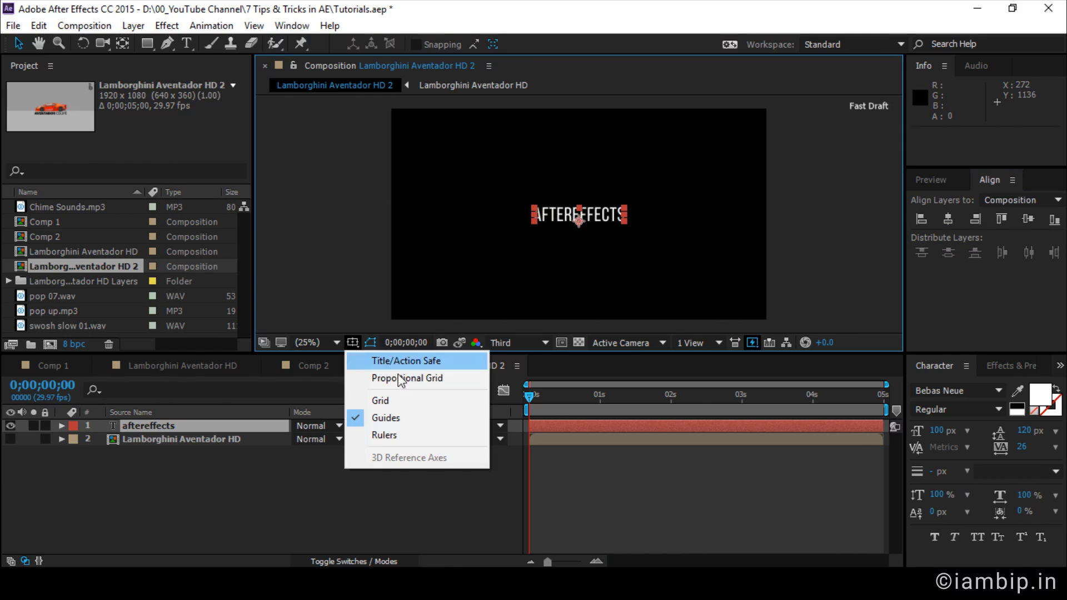
click(405, 363)
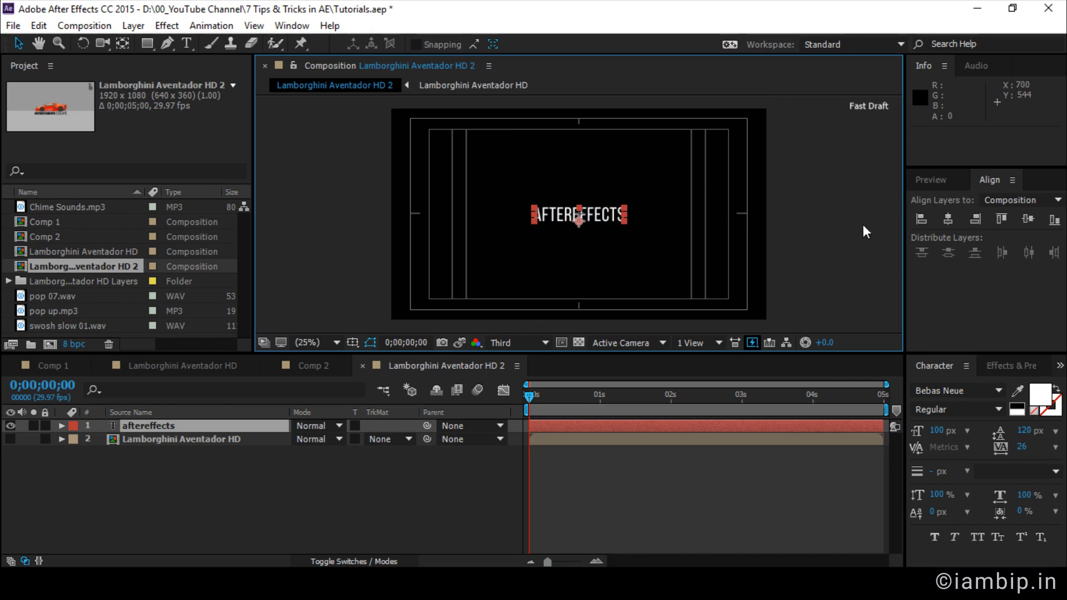
click(501, 242)
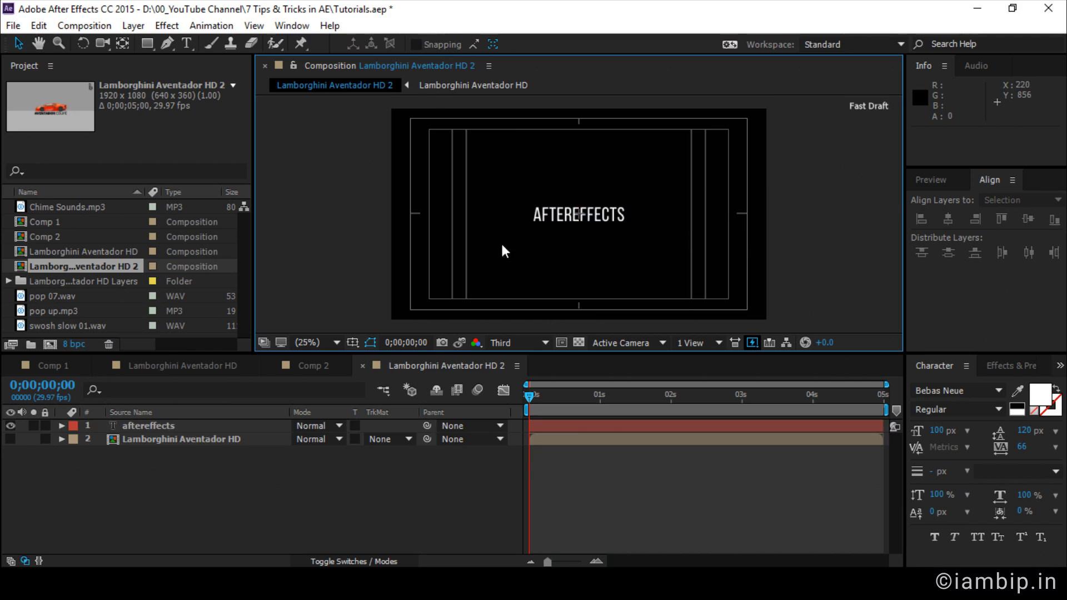
Delete the text, recreate a centred 'aftereffects' text layer, then switch to Comp 1.
click(590, 216)
key(Delete)
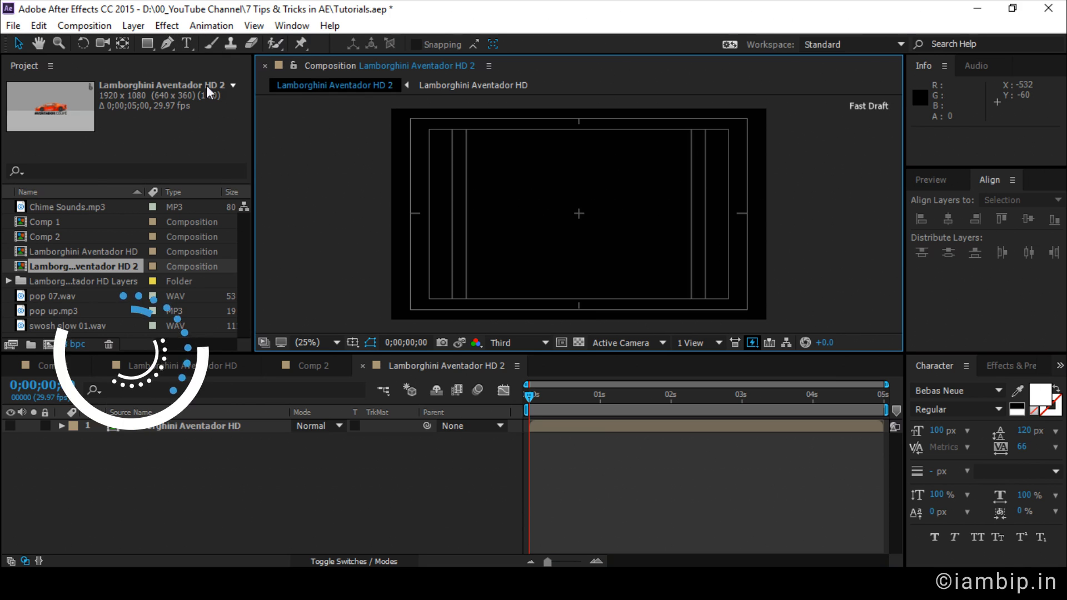
double_click(187, 44)
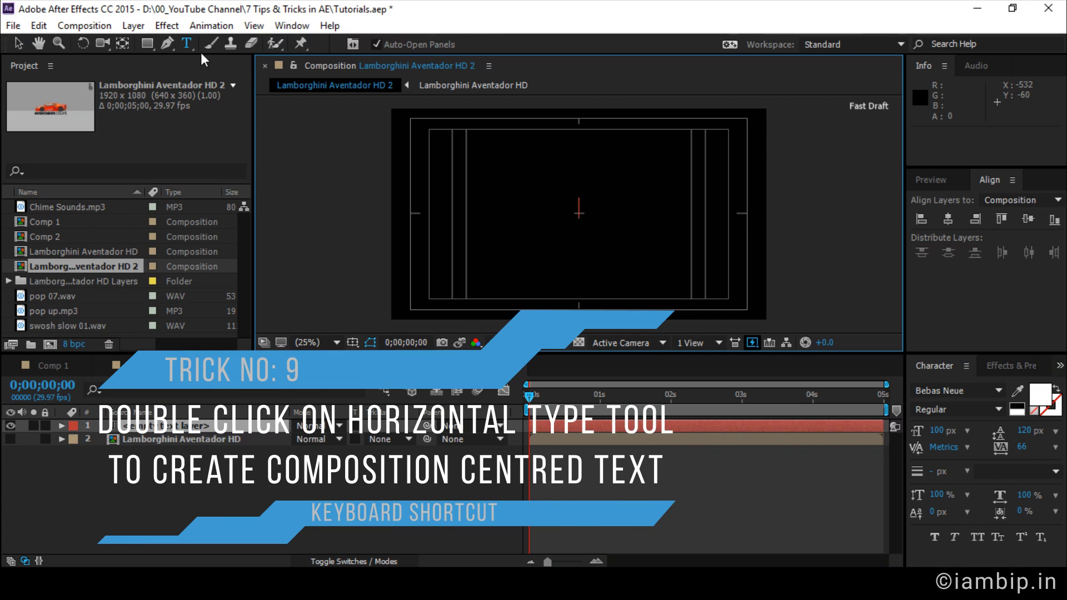
text(aftere)
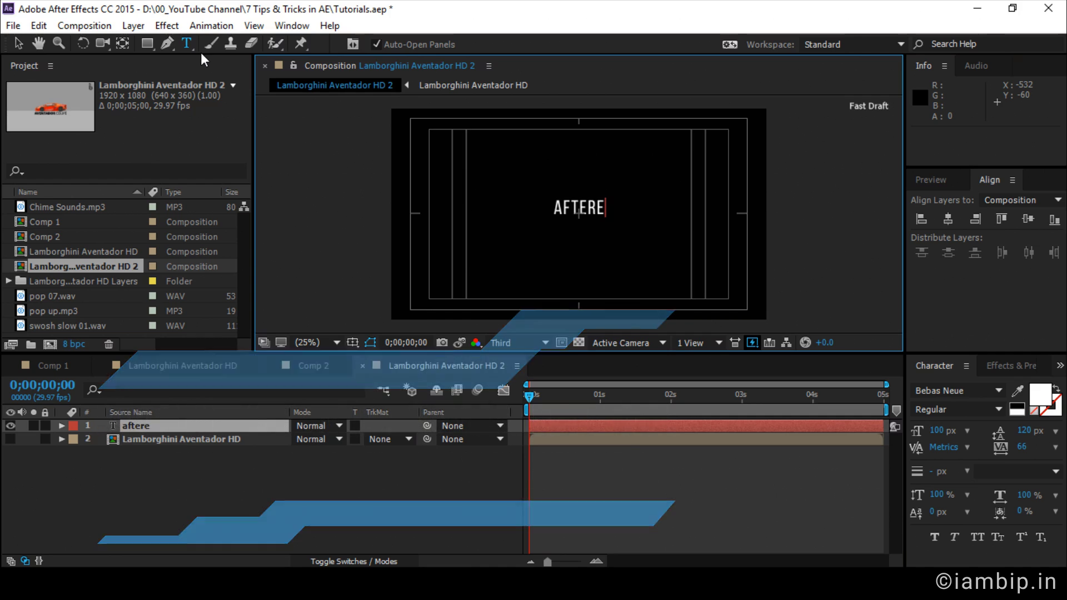
text(ffects)
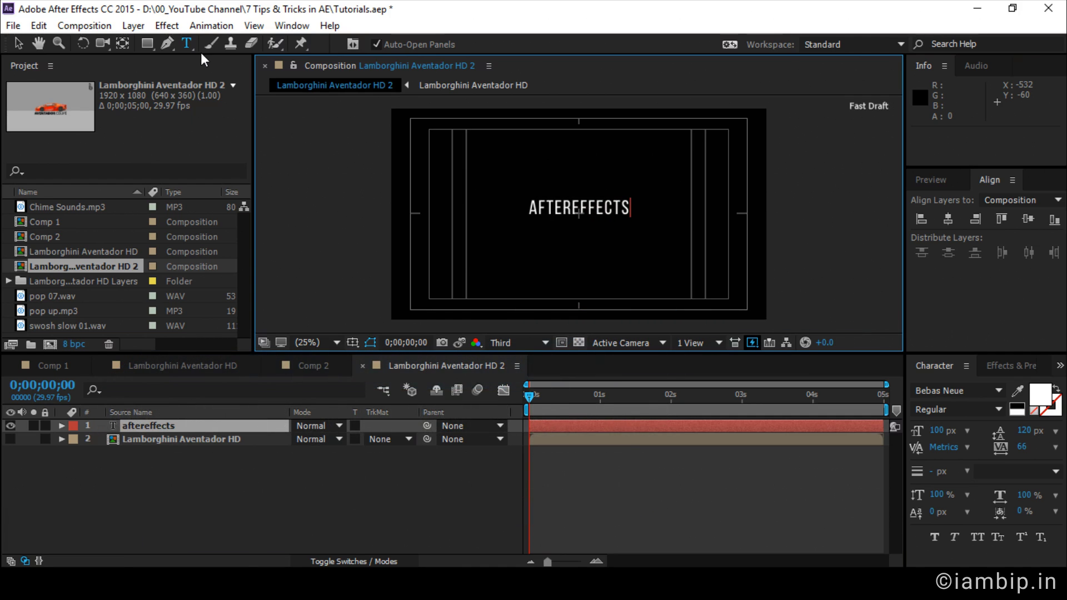
click(19, 43)
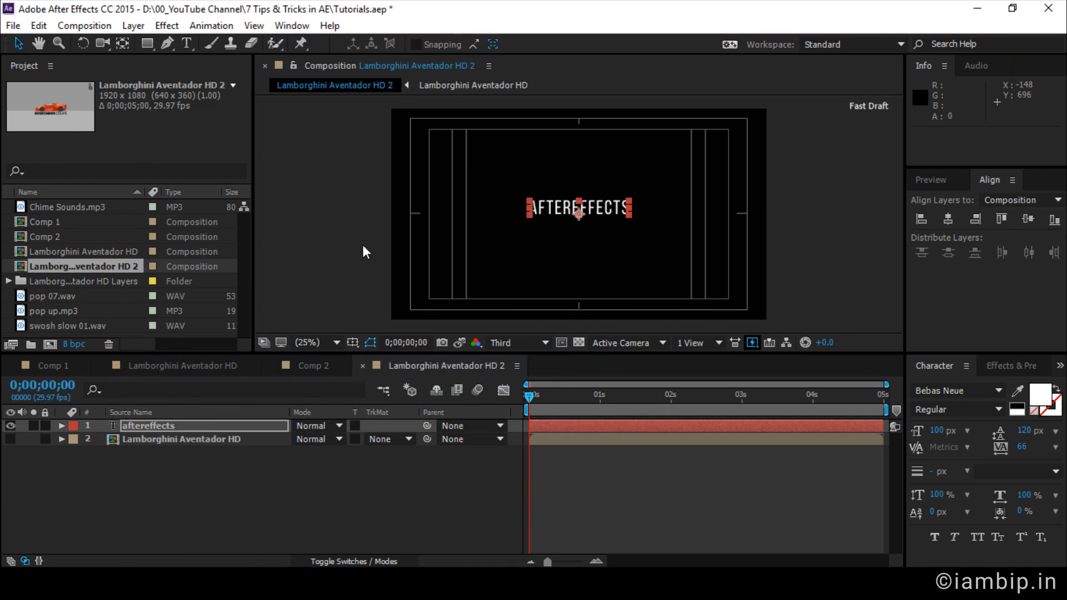
click(327, 245)
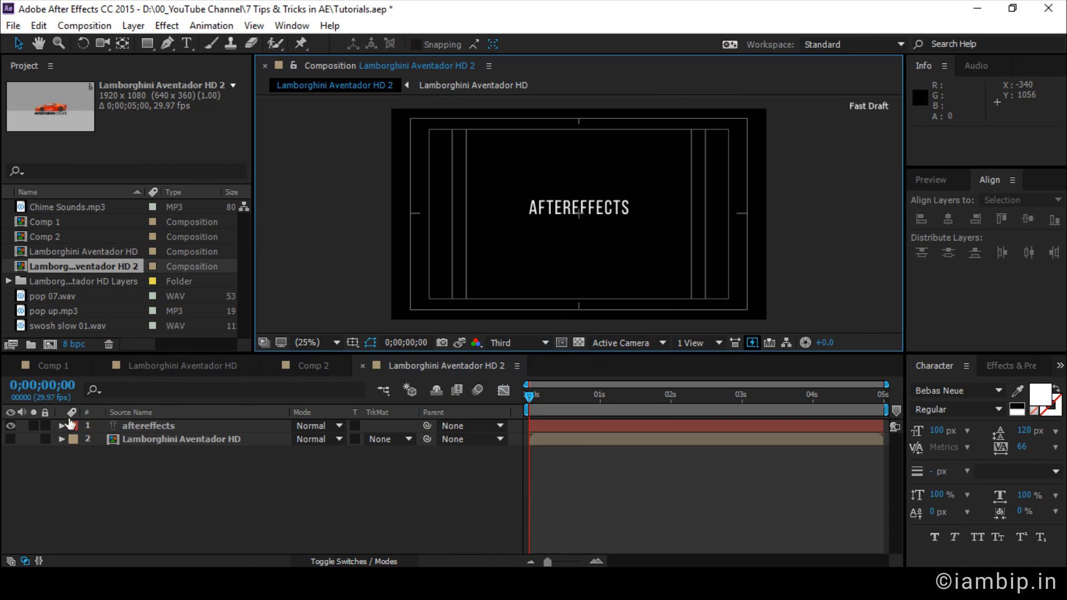
click(68, 363)
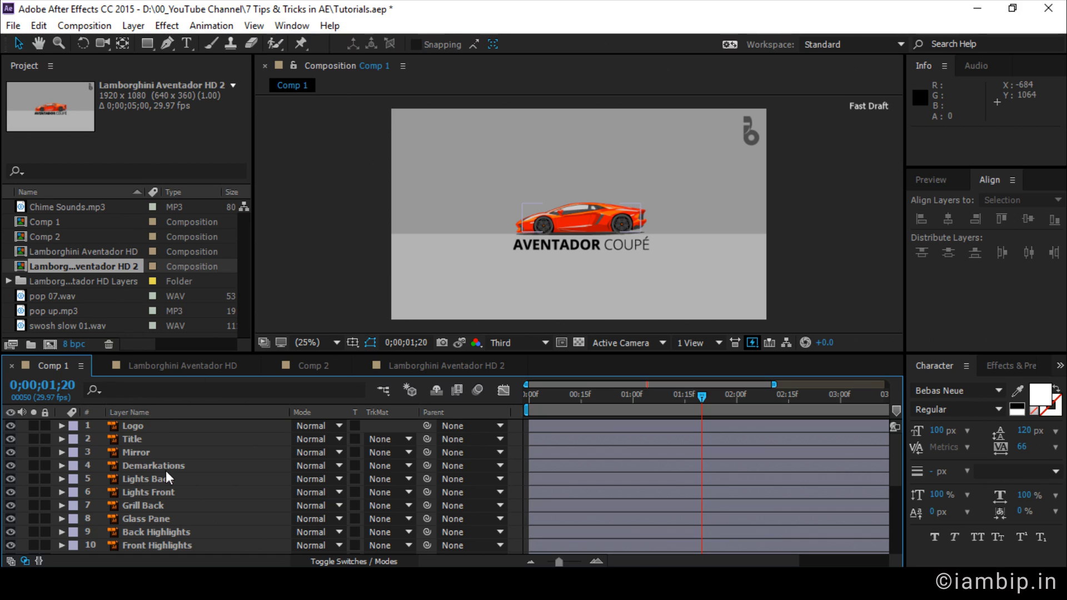
Set a Position keyframe on the Title layer at 10 frames.
click(142, 440)
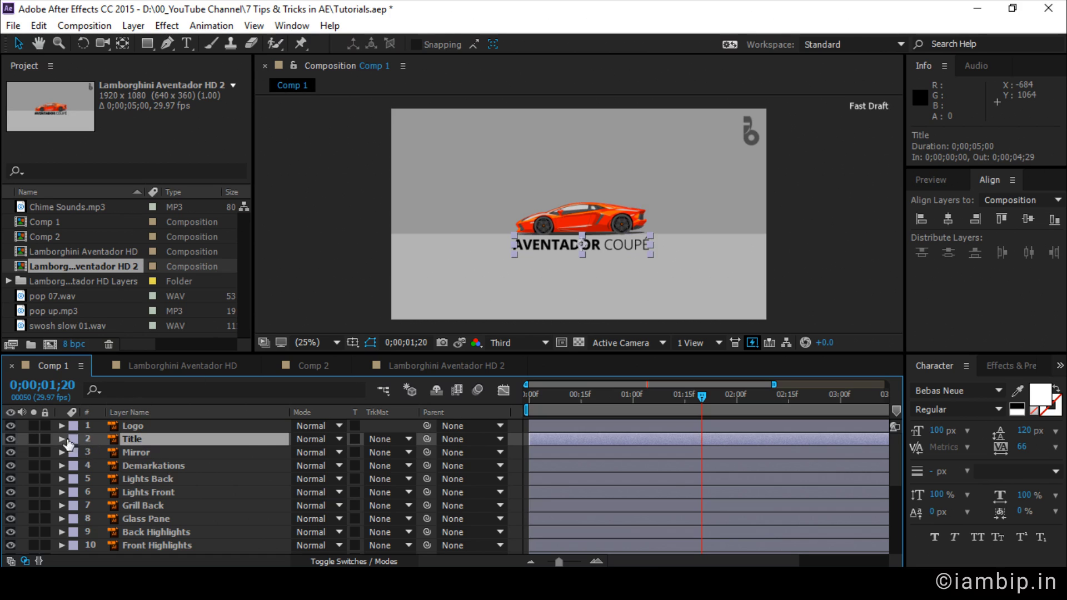
key(p)
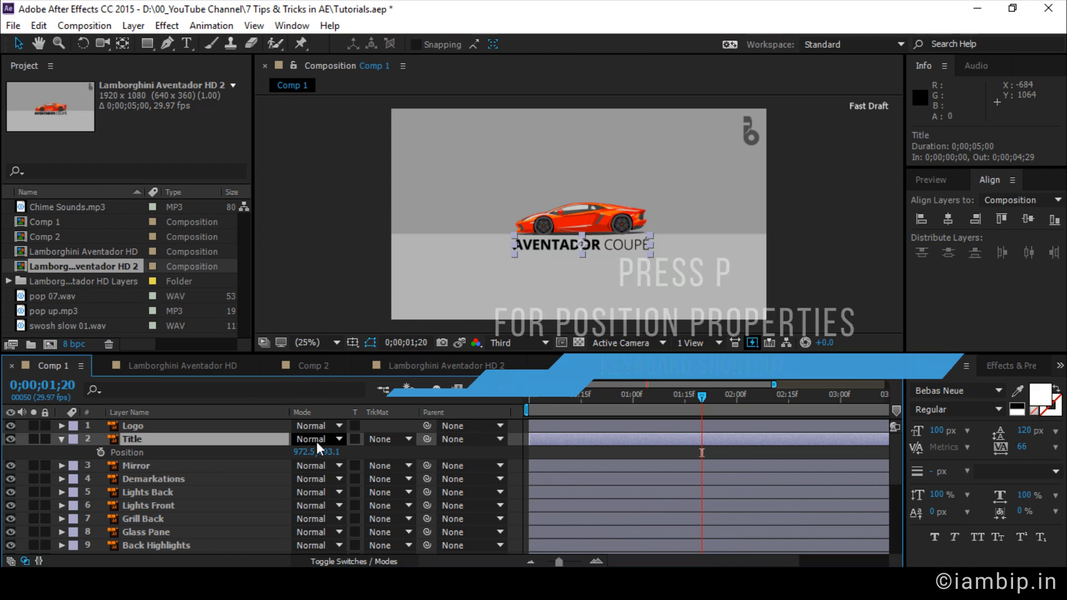
key(Home)
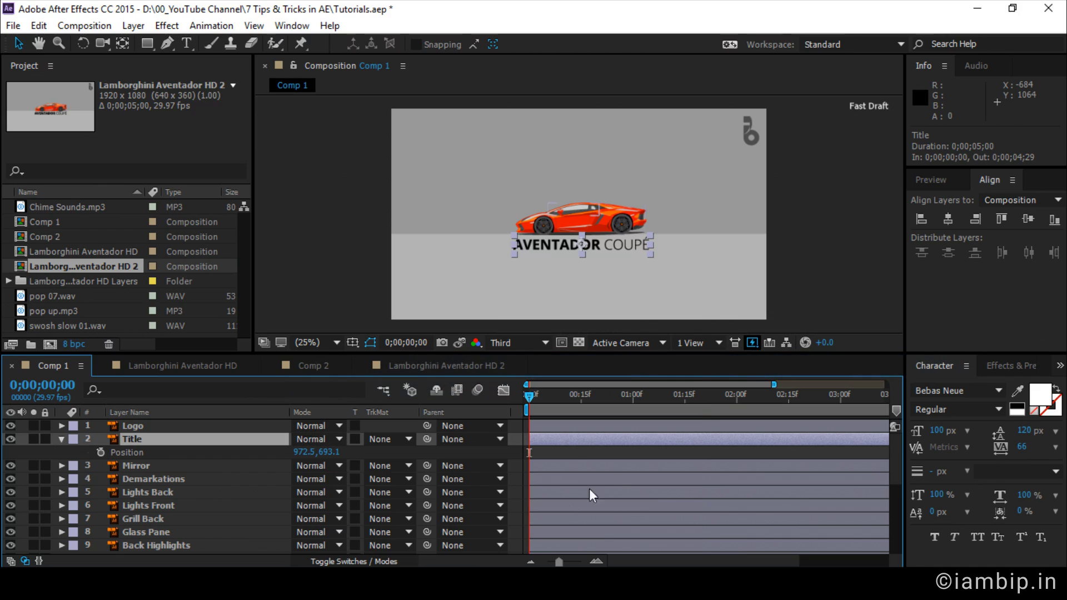
key(minus)
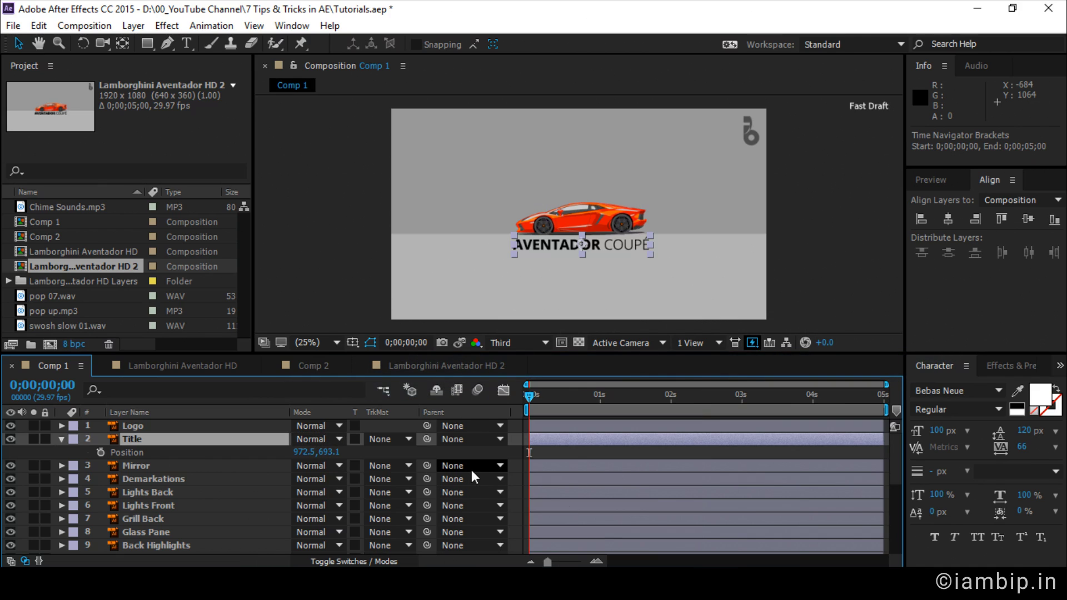
key(shift+Page_Down)
click(100, 452)
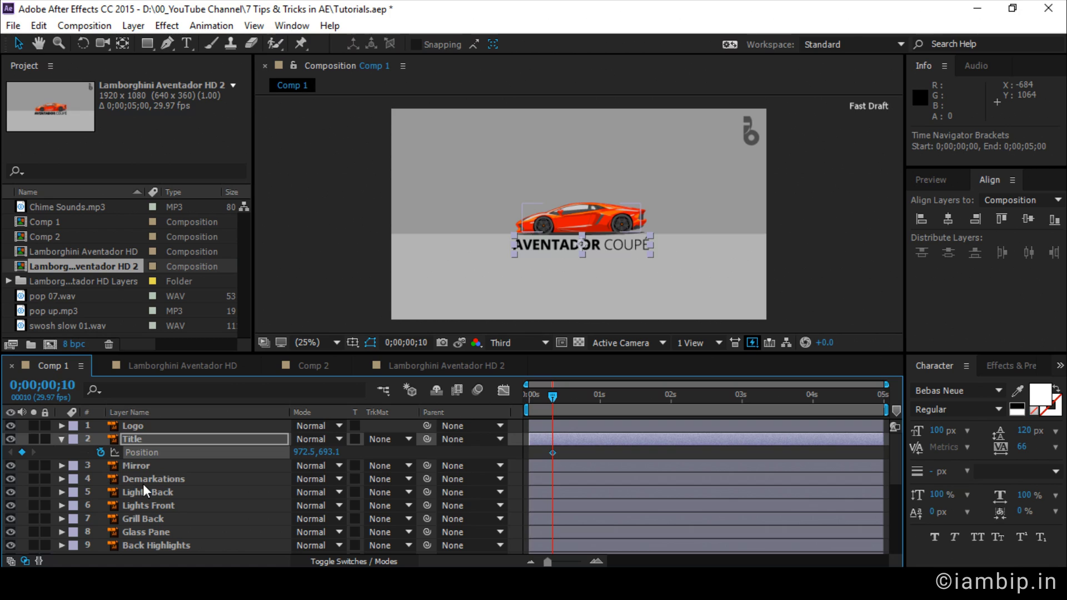
At frame 0, move the Title from X 584.5 off the left edge of the frame.
key(Home)
click(303, 452)
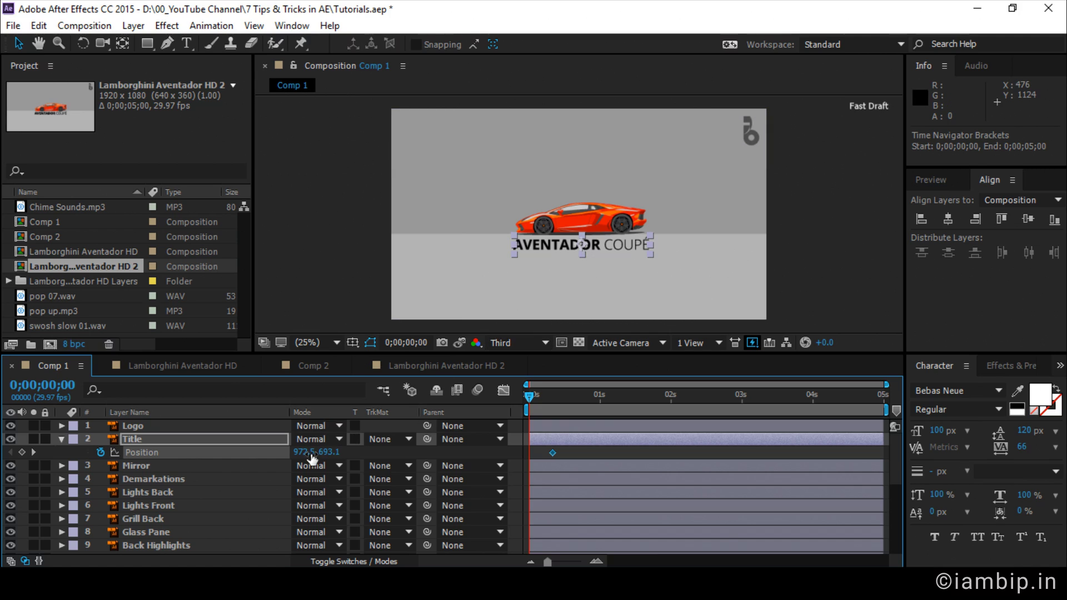
text(584.5)
key(Return)
drag(479, 240, 458, 243)
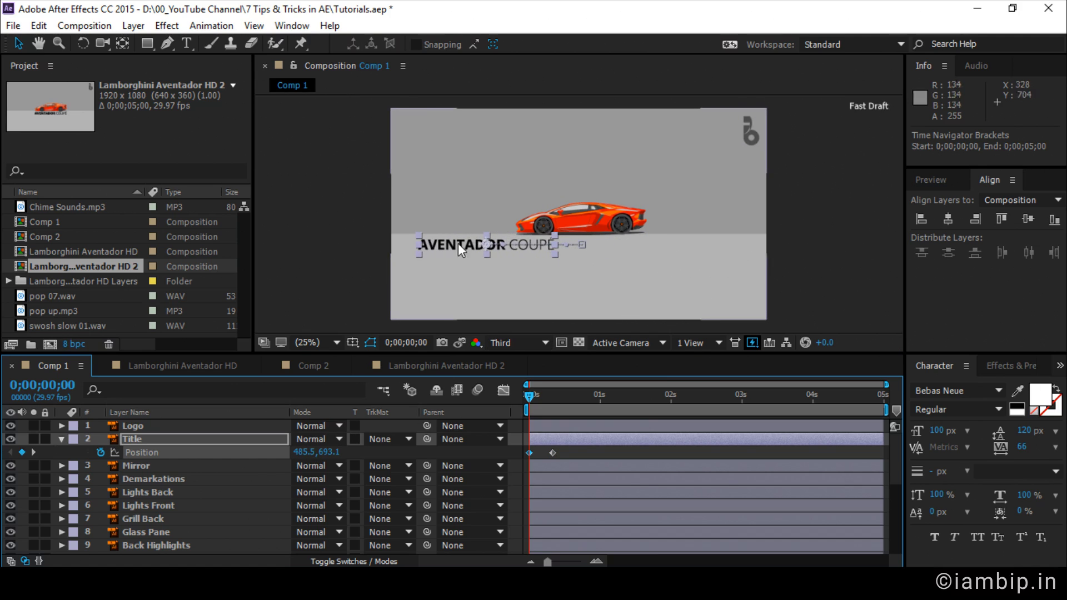
drag(332, 259, 288, 272)
key(KP_Enter)
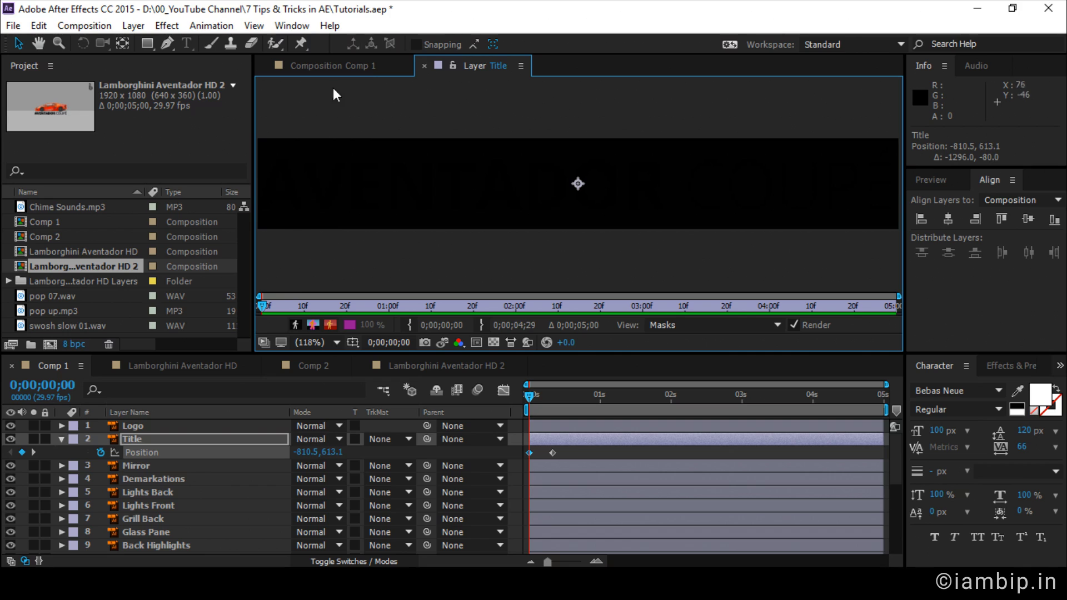
Preview the Title's slide-in, then reselect Title and start pre-composing it.
click(351, 64)
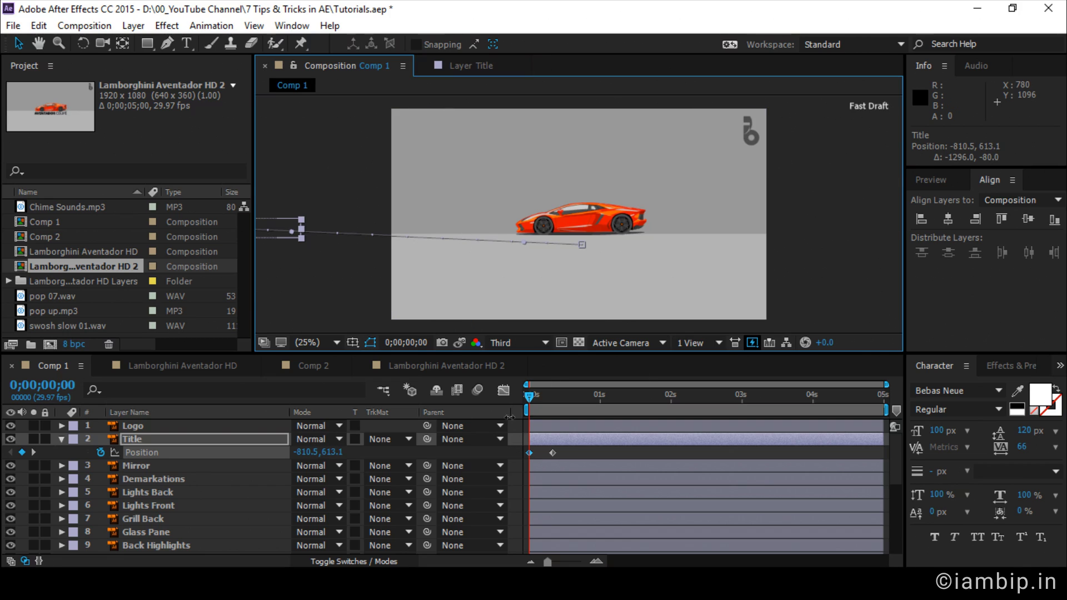
click(311, 300)
drag(535, 398, 522, 425)
click(141, 442)
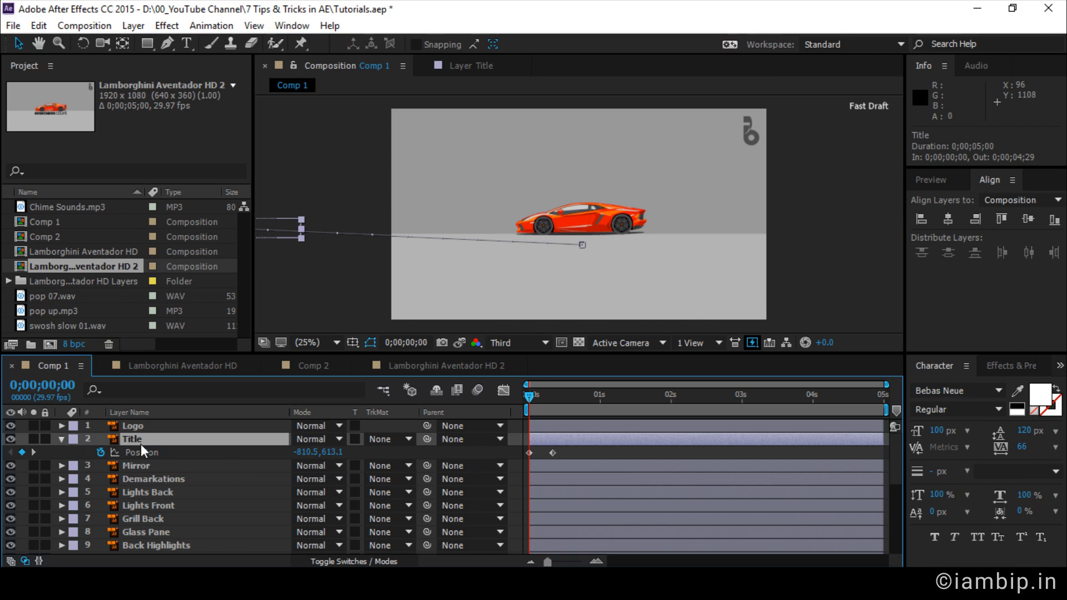
key(ctrl+shift+c)
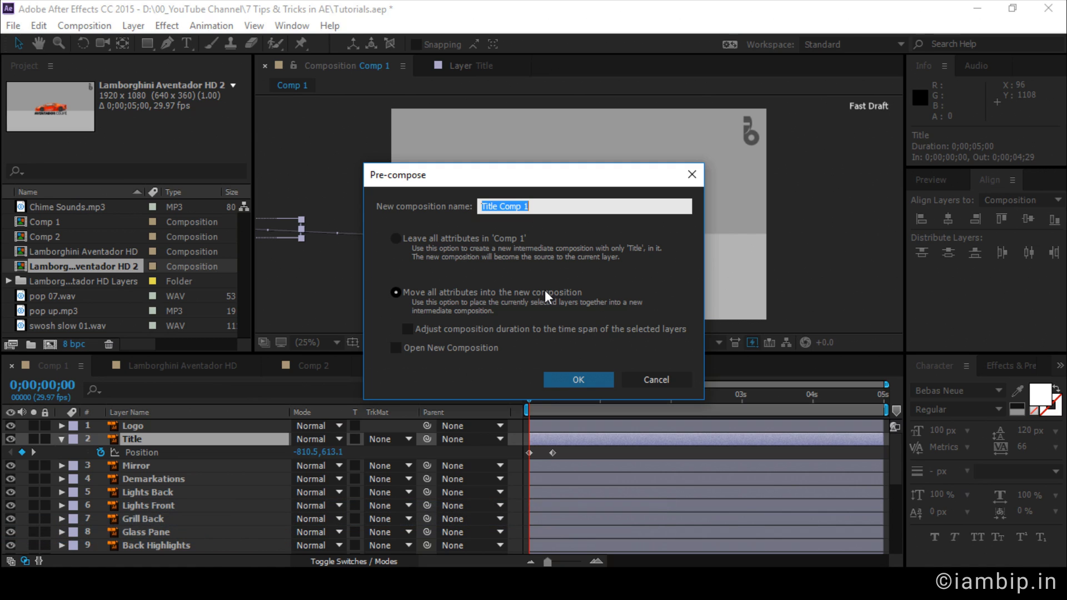
Pre-compose Title into Title Comp 1 with all attributes moved into it.
click(596, 379)
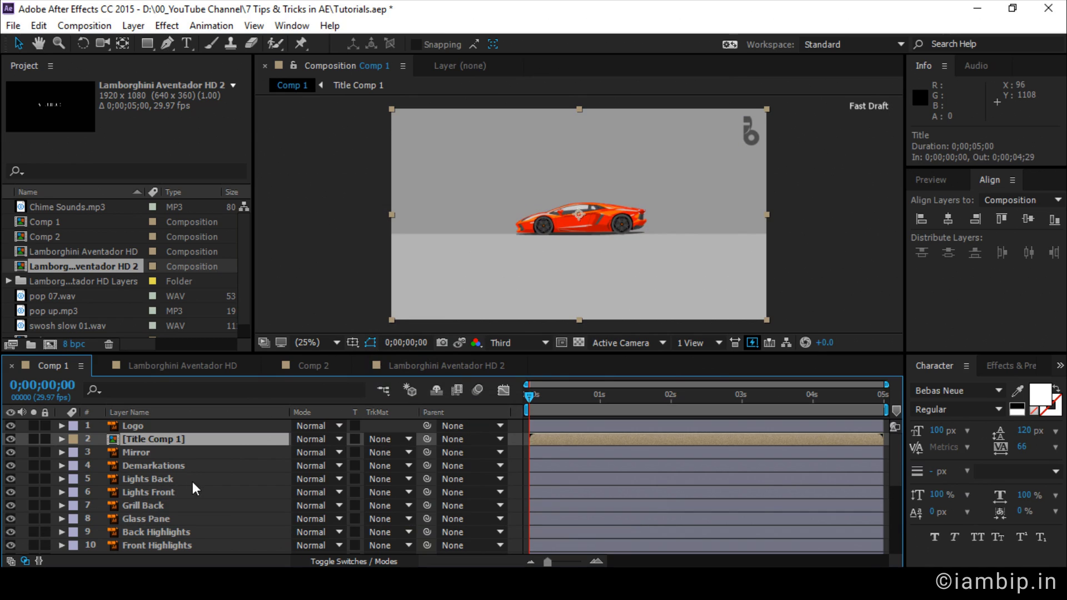
scroll(192, 481, down, 5)
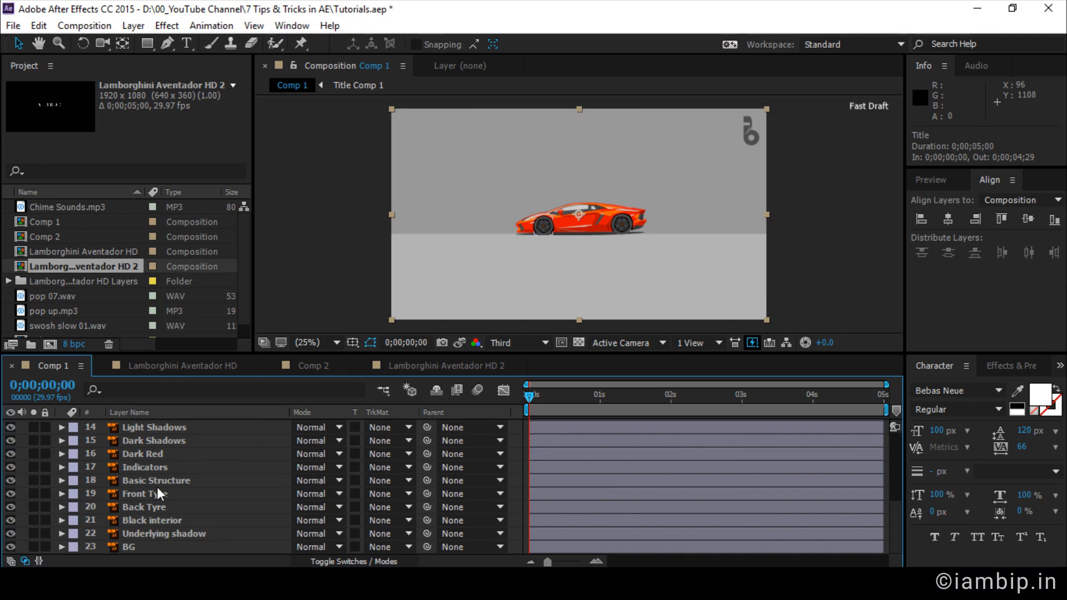
Show Basic Structure's Position and add a keyframe at the start.
click(165, 480)
key(p)
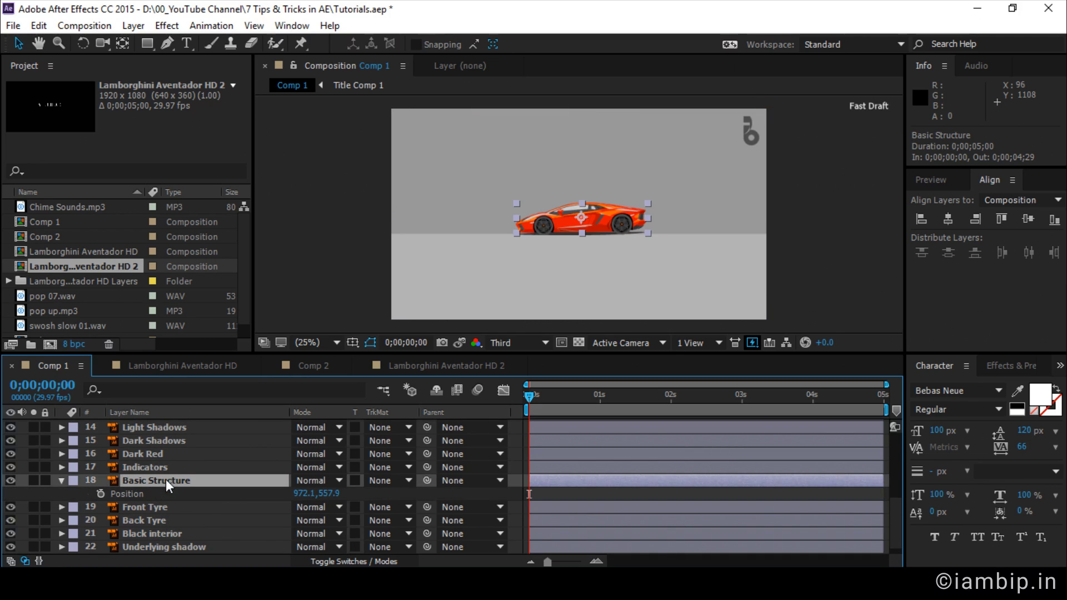
click(101, 493)
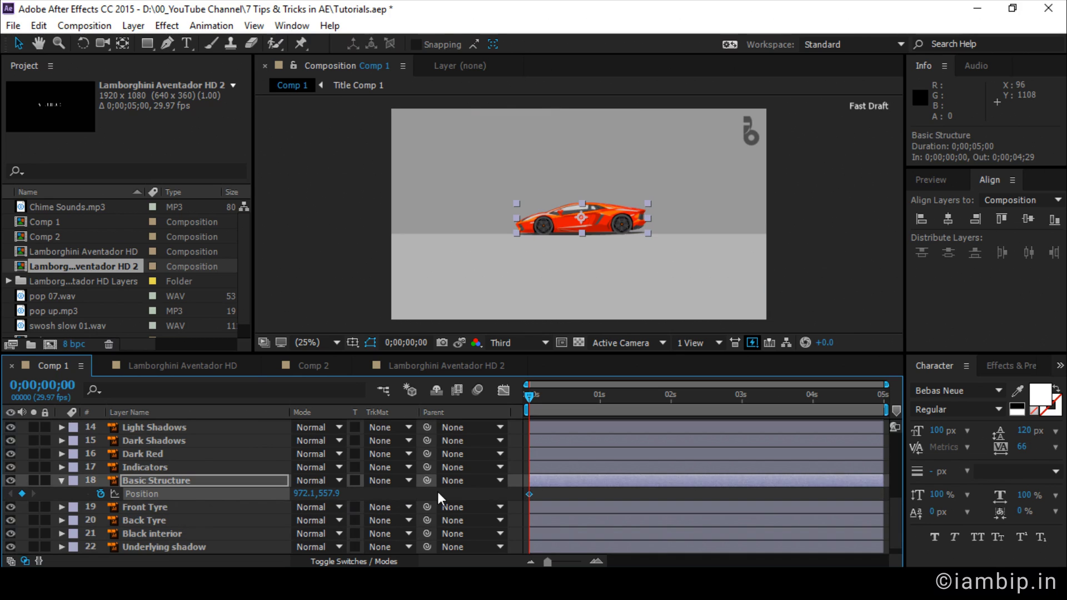
key(shift+Page_Down)
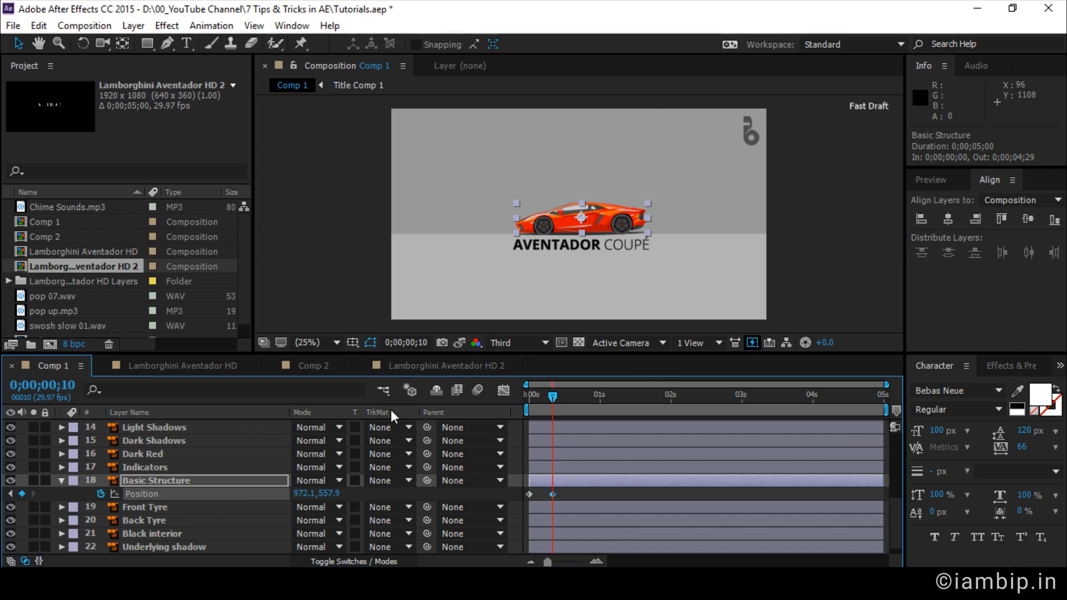
At frame 0 lift the car above the frame, scrub to preview, then undo.
key(shift+Page_Up)
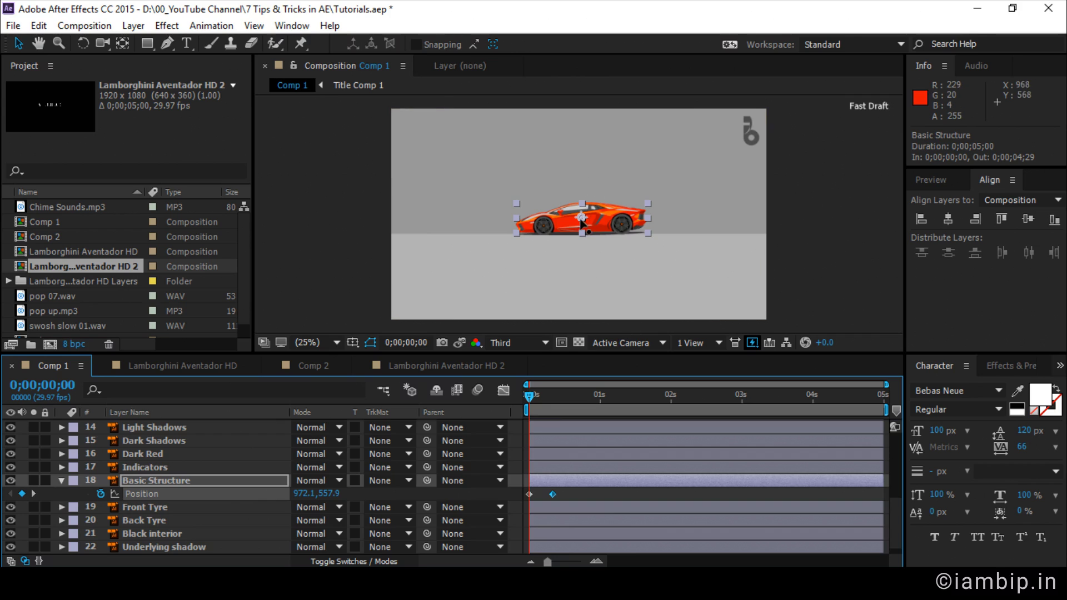
drag(579, 214, 579, 73)
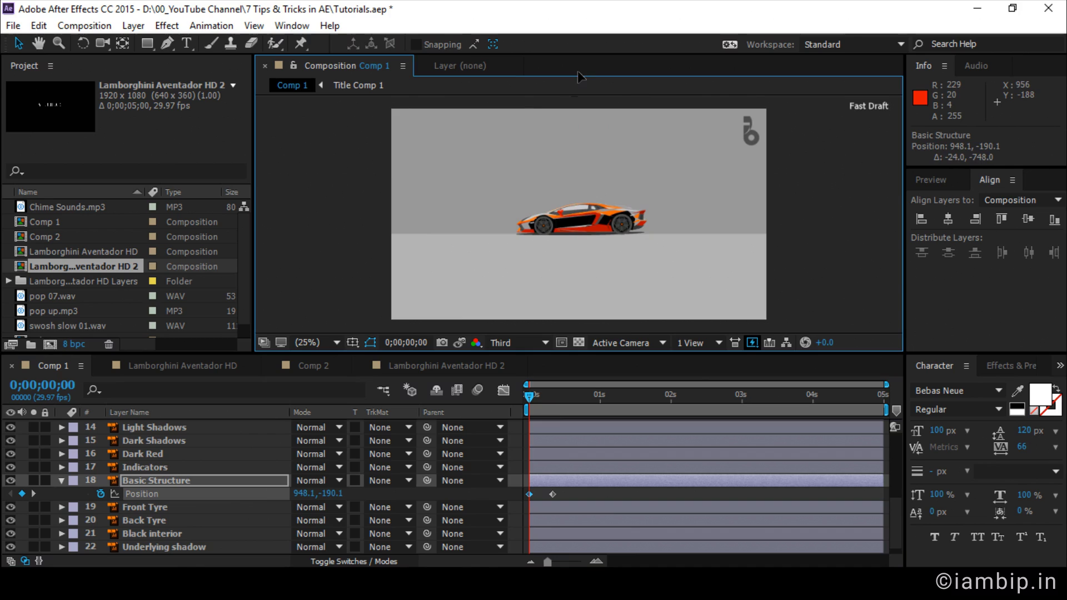
drag(532, 395, 649, 409)
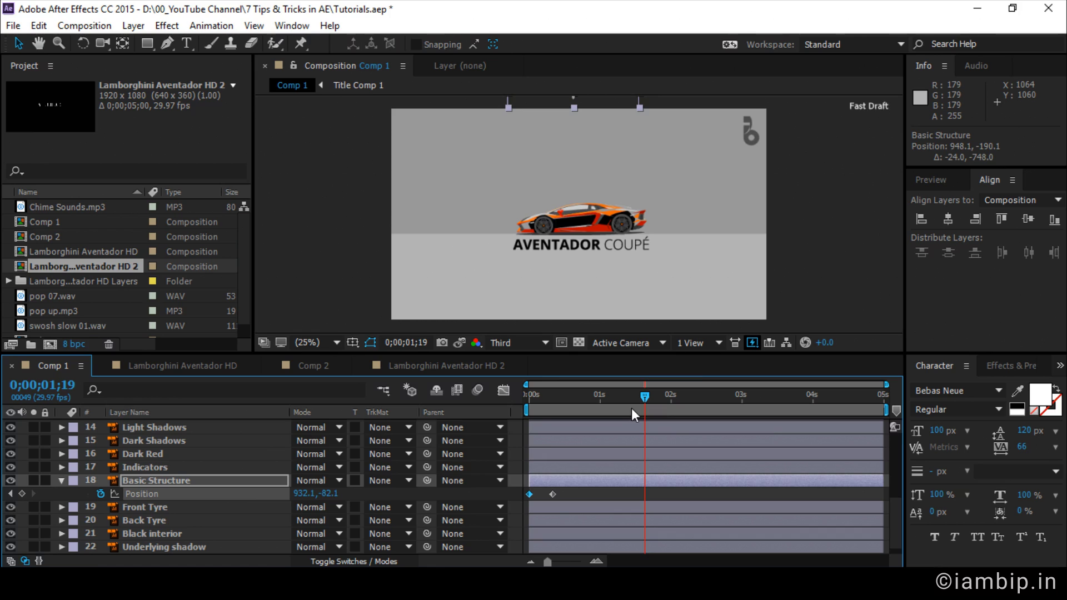
key(ctrl+z)
Clear the car's Position keyframes and set a fresh one at ten frames.
key(Home)
key(ctrl+z)
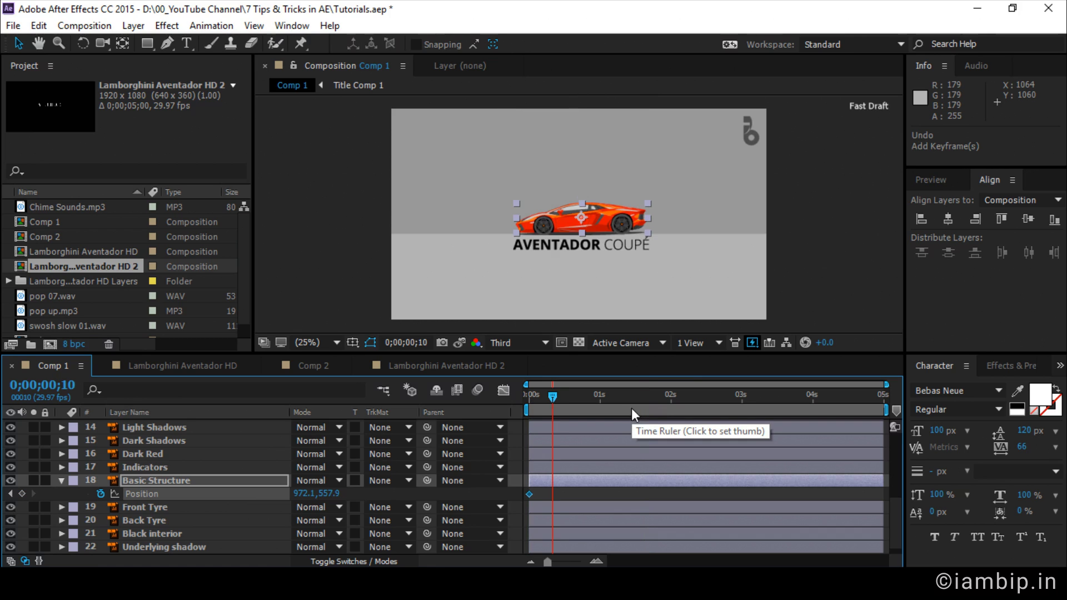
click(100, 494)
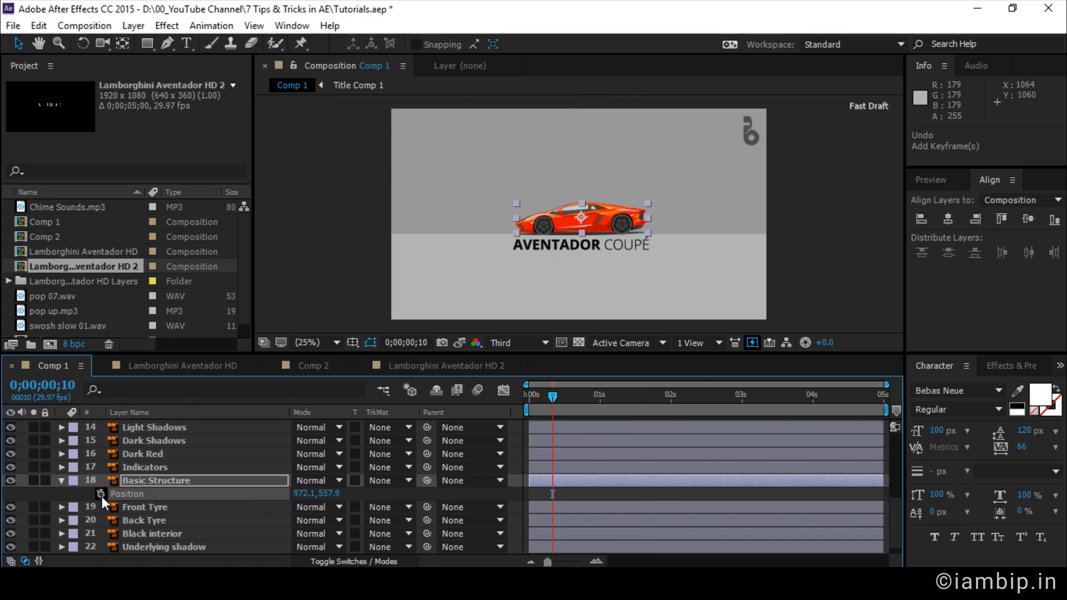
click(100, 493)
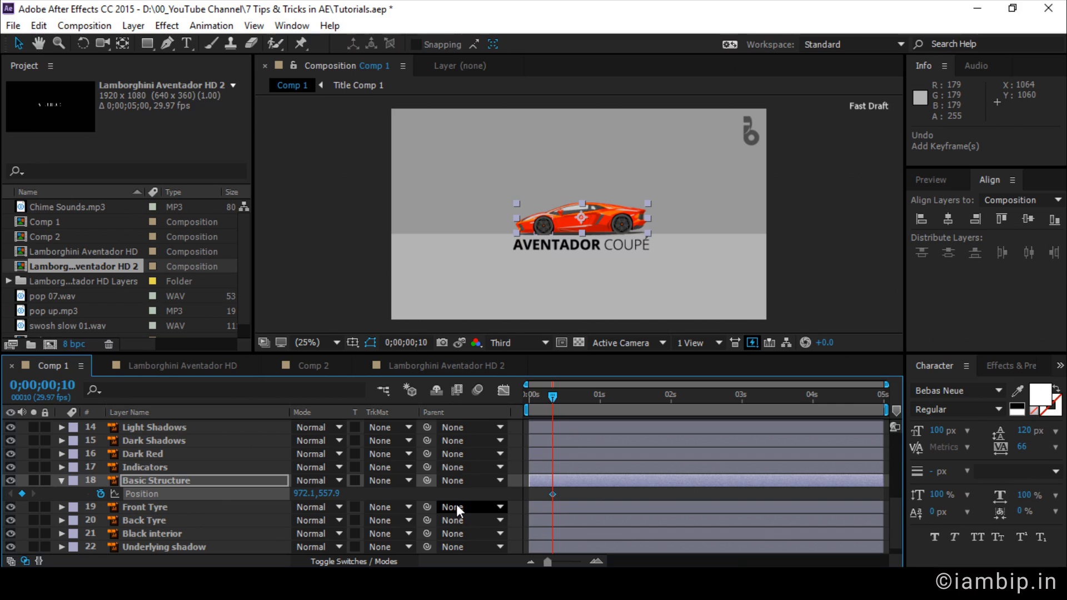
Start the car at Position Y -232.1 on frame 0 and select both keyframes.
key(Home)
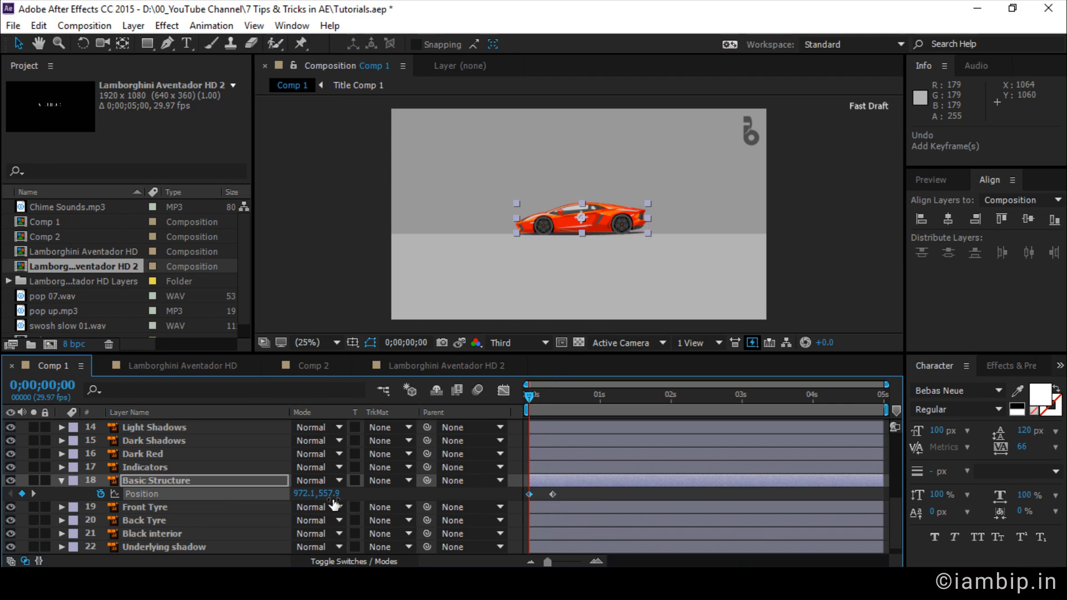
drag(333, 494, 151, 504)
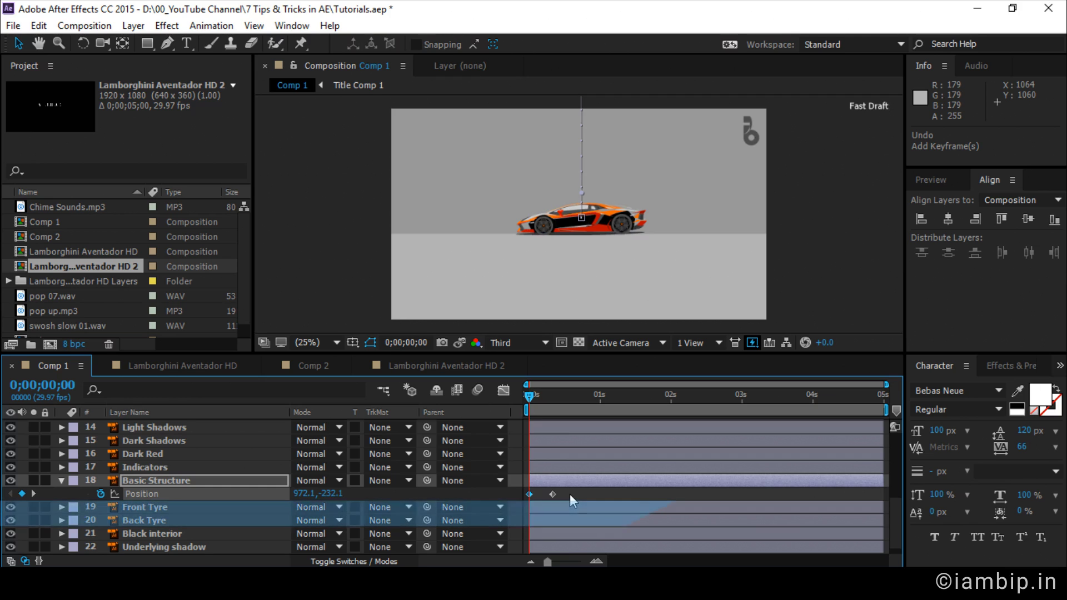
drag(568, 498, 501, 499)
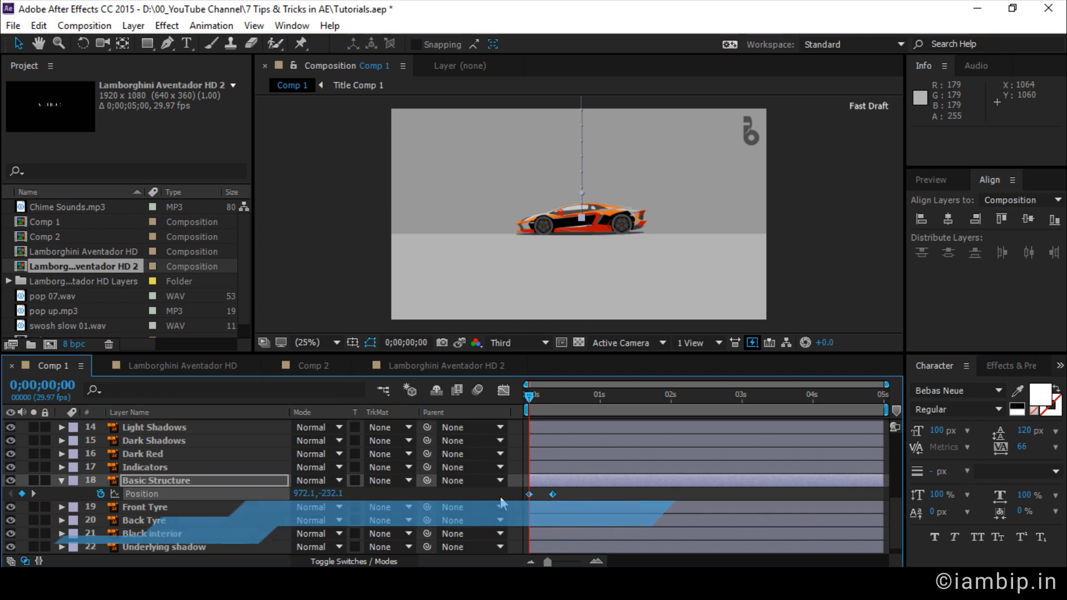
Apply Easy Ease to both Basic Structure Position keyframes.
right_click(554, 492)
mouse_move(637, 481)
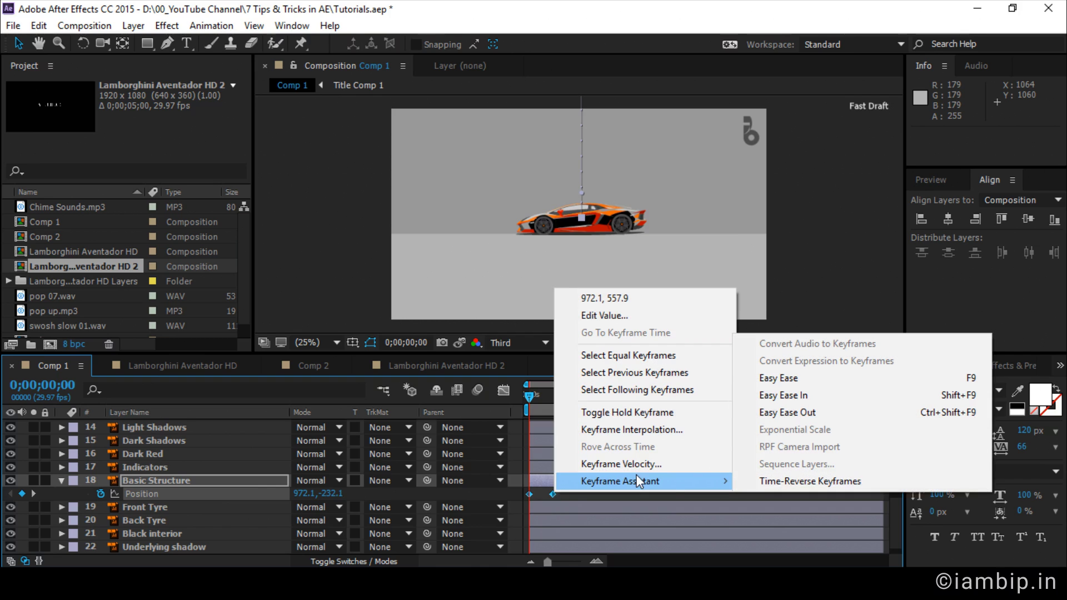
click(774, 376)
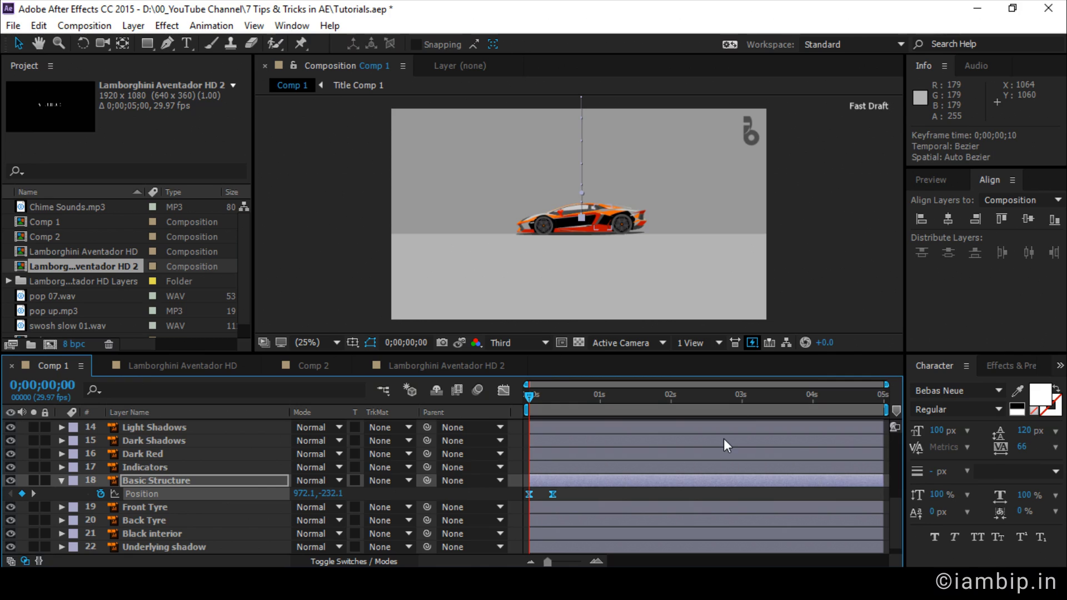
Preview the car's drop, then select the Basic Structure layer.
key(space)
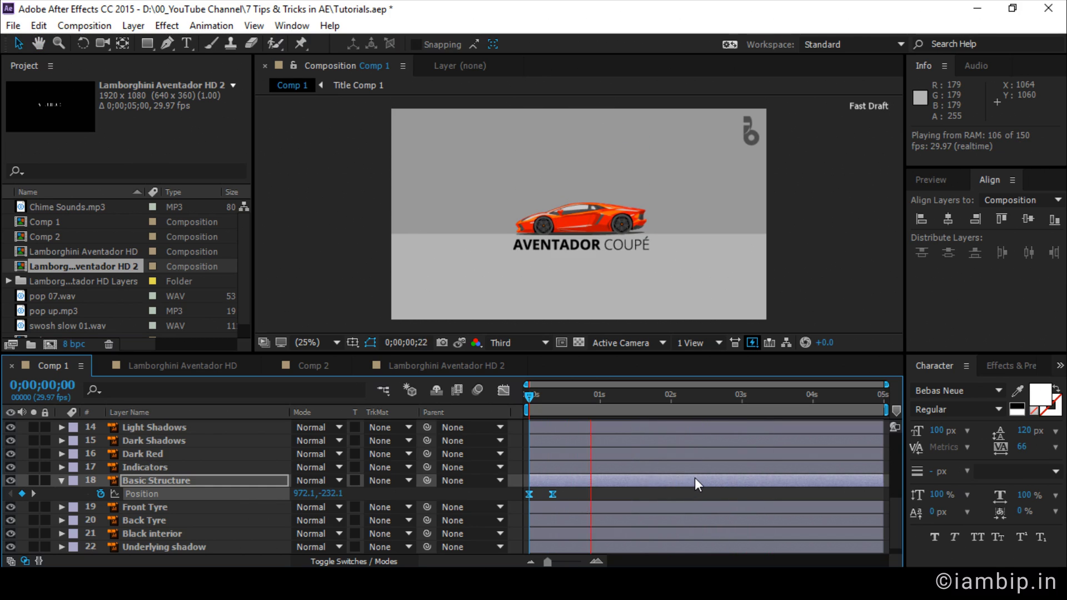
key(space)
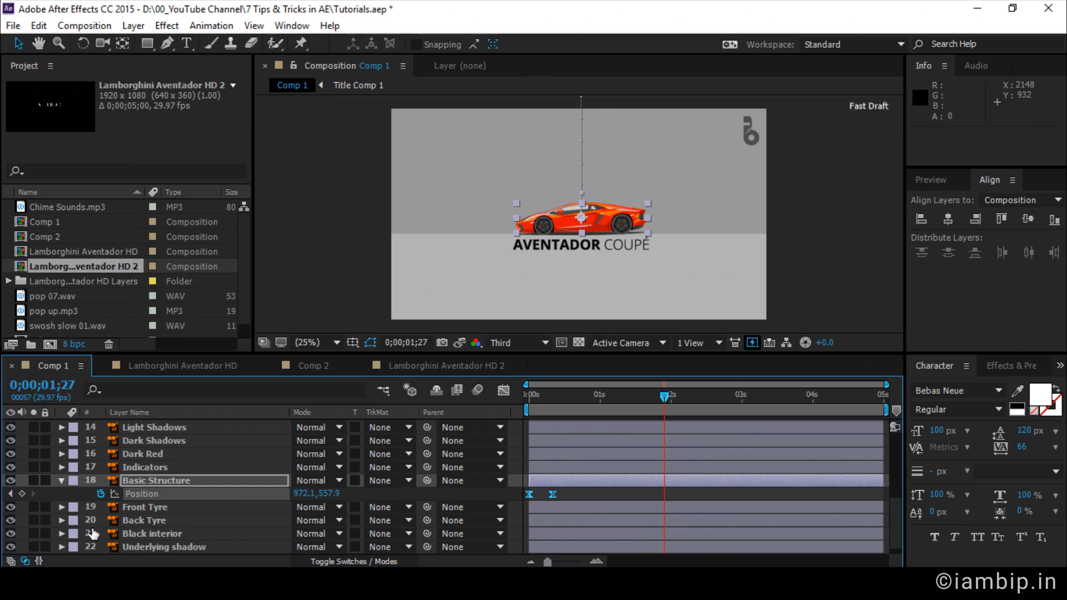
click(162, 481)
Pre-compose the Basic Structure layer into 'Basic Structure Comp 1', then select the Title Comp 1 layer.
click(162, 494)
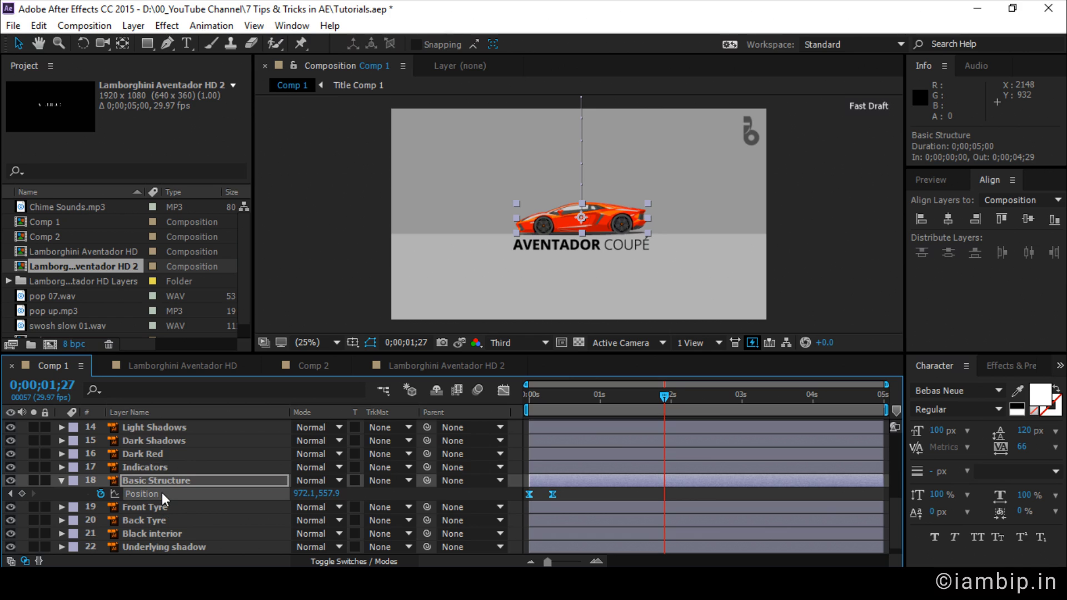
key(ctrl+shift+c)
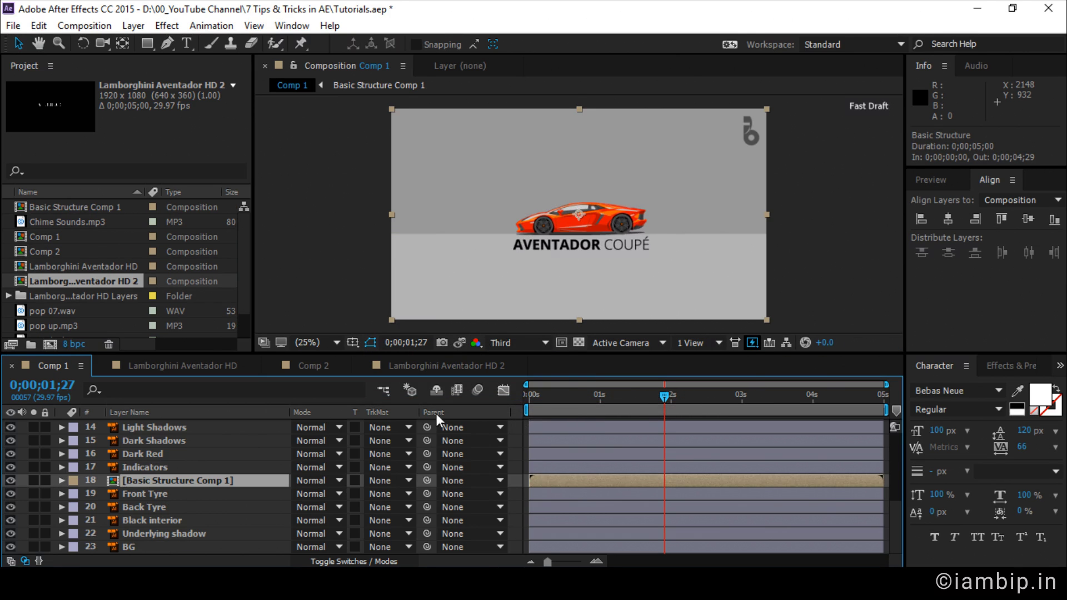
scroll(185, 452, up, 5)
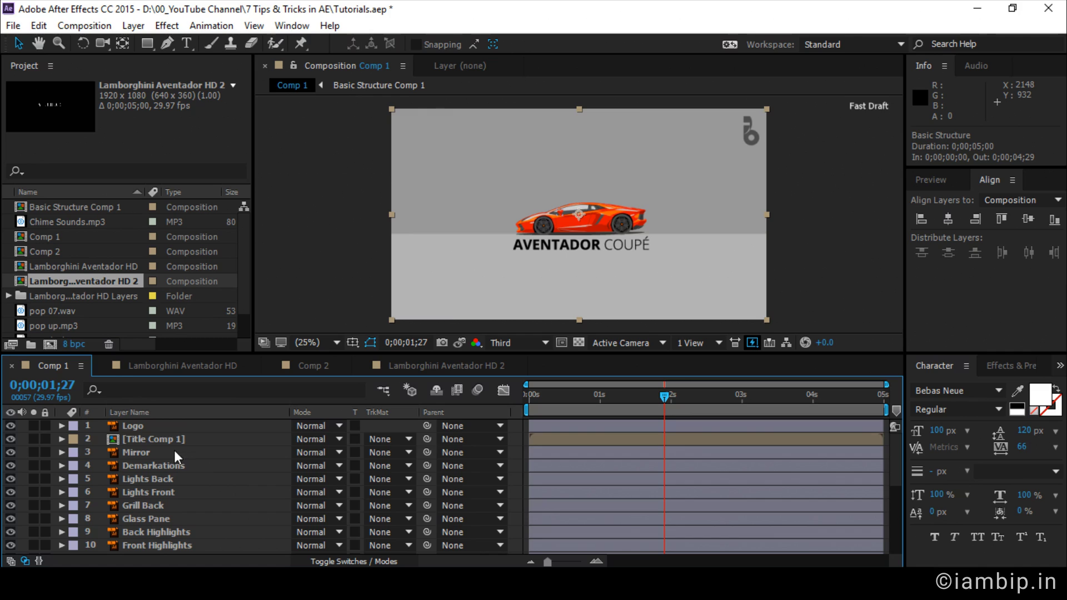
scroll(166, 462, down, 5)
scroll(167, 461, up, 5)
click(158, 441)
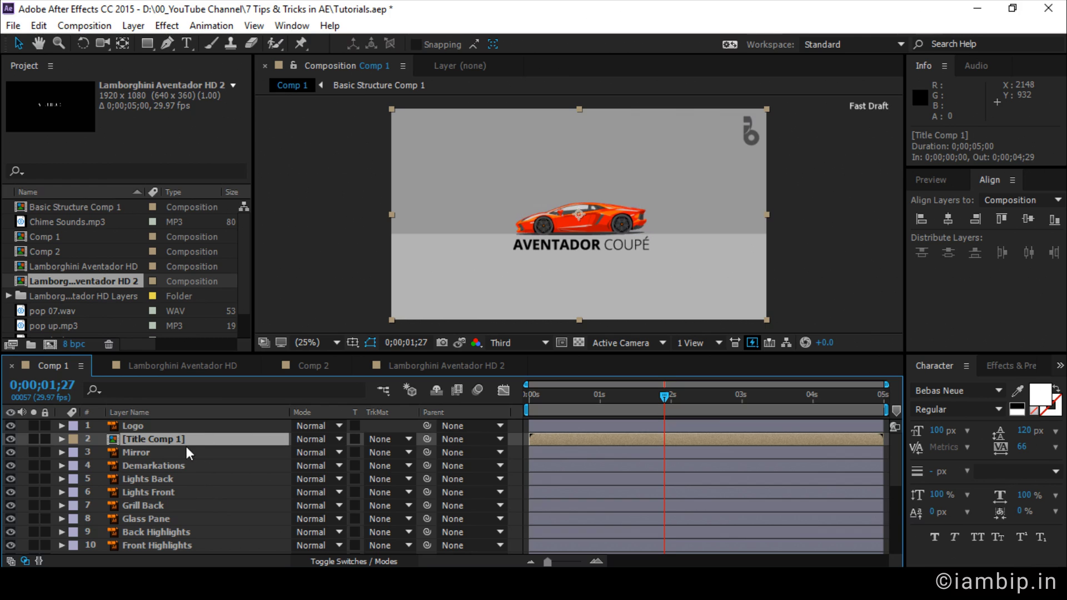
scroll(176, 478, down, 5)
scroll(176, 479, up, 5)
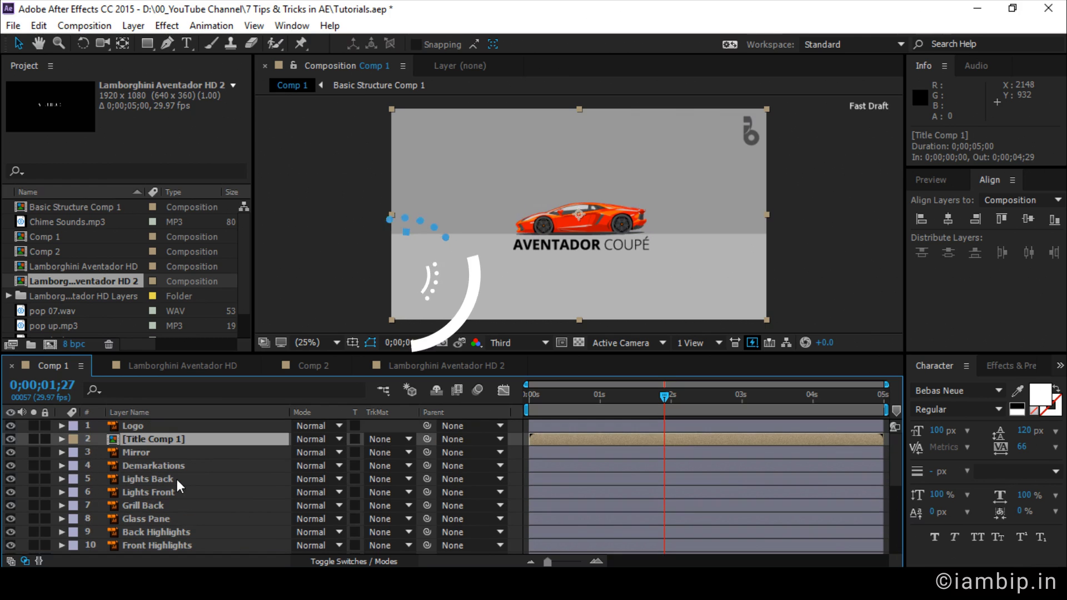
With Lights Back selected, show Comp 1's mini-flowchart branching to Title Comp 1 and Basic Structure Comp 1.
click(171, 473)
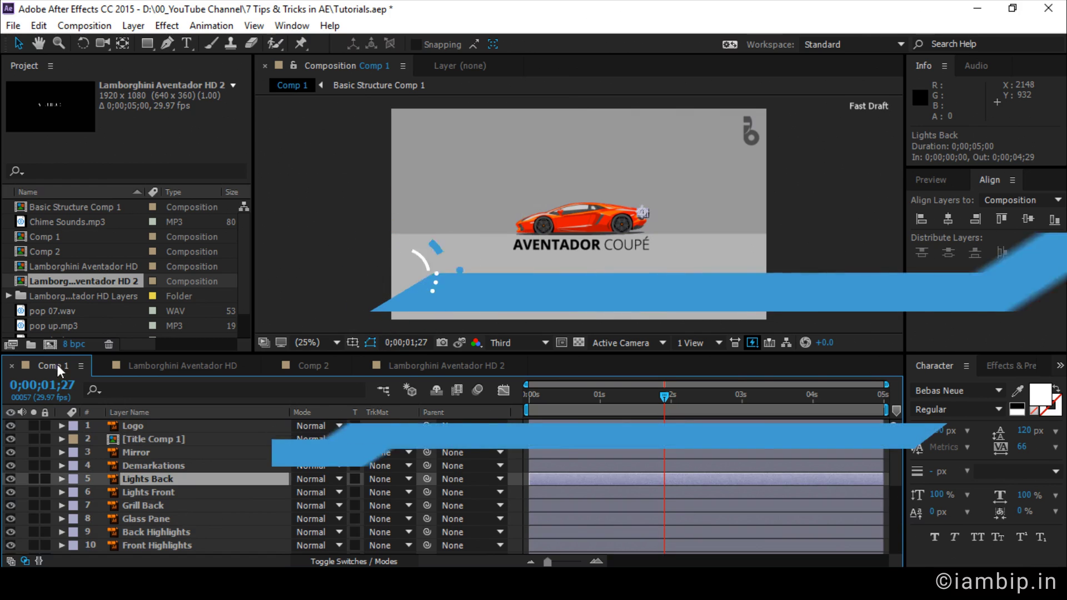
key(Tab)
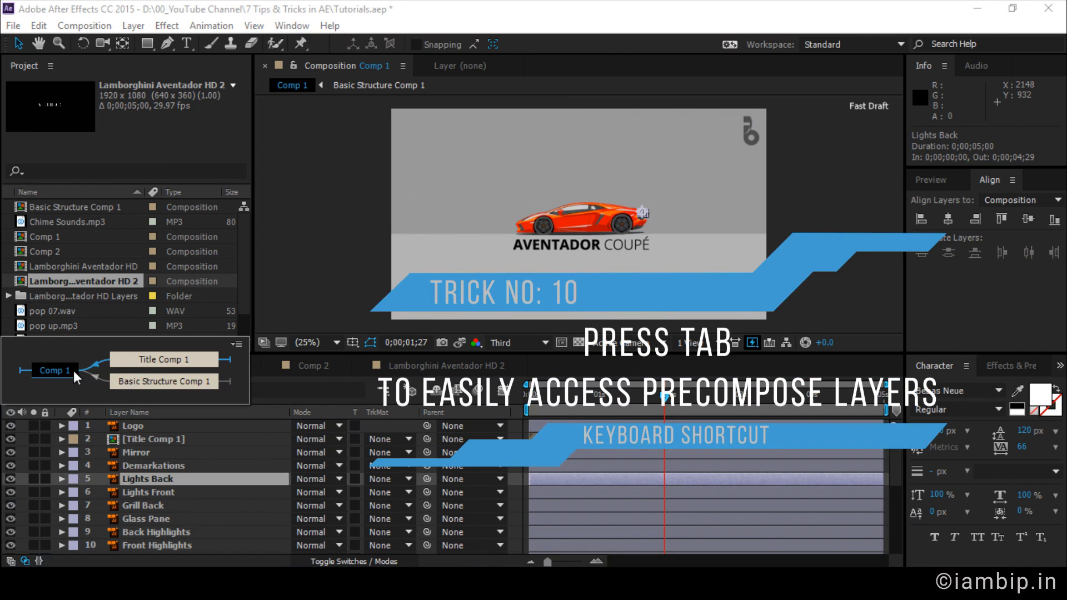
Open Basic Structure Comp 1 and scrub to 0;00;02;16 to check the car's landing.
click(165, 385)
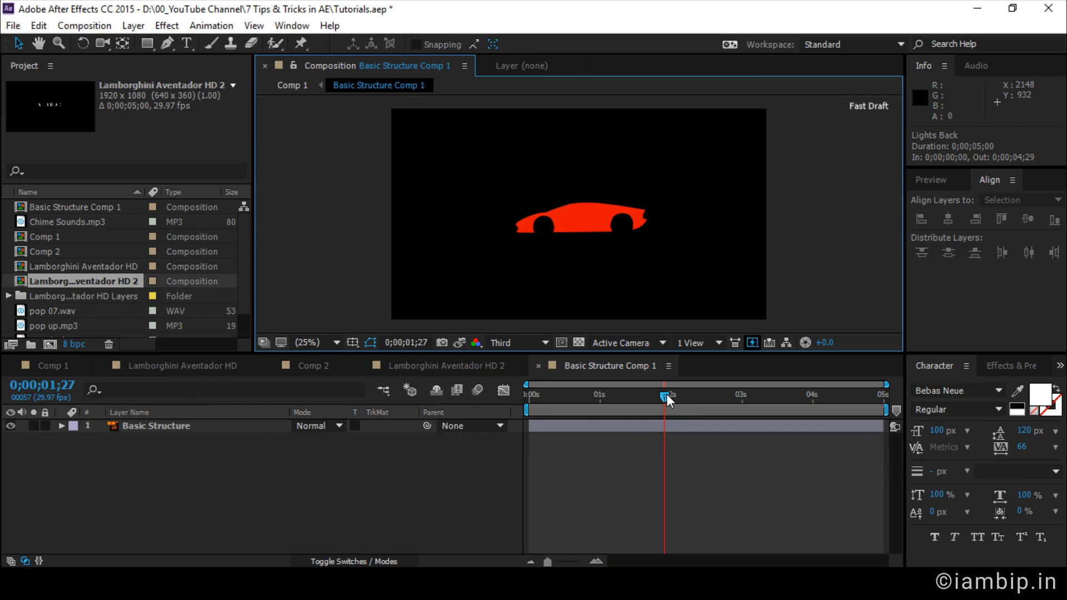
drag(665, 395, 581, 410)
drag(502, 412, 708, 429)
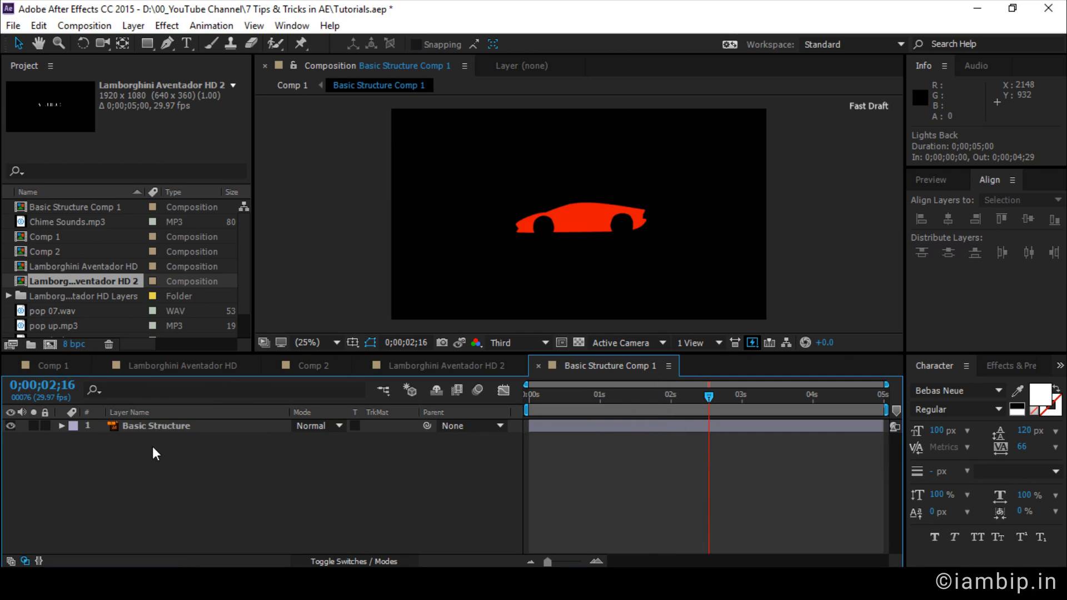
Show the Basic Structure layer's eased Position keyframes, replay the car's drop, and return to Comp 1.
click(169, 427)
click(61, 426)
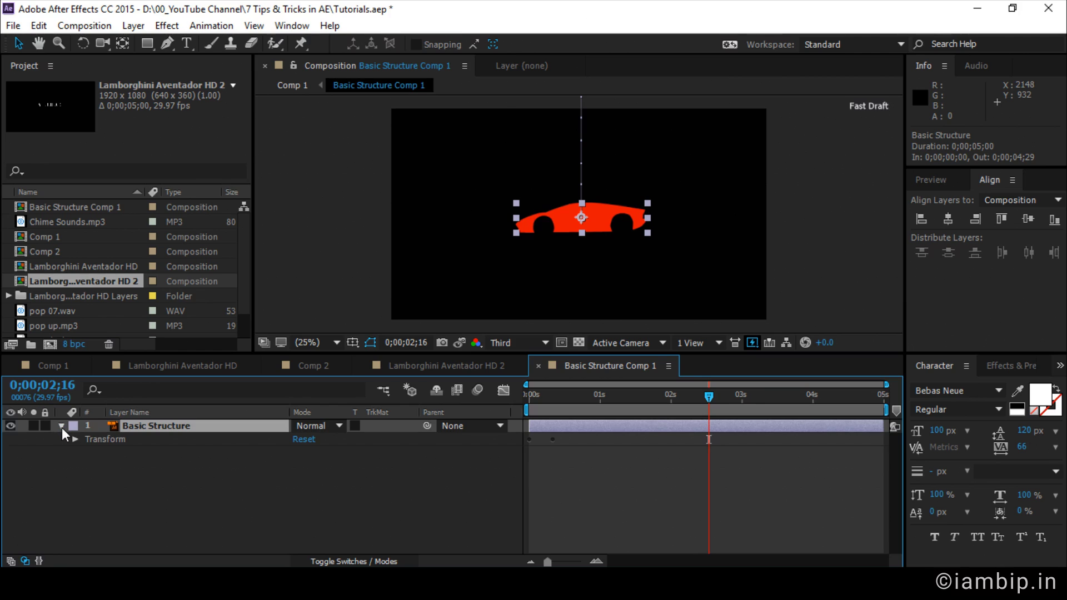
click(156, 435)
key(p)
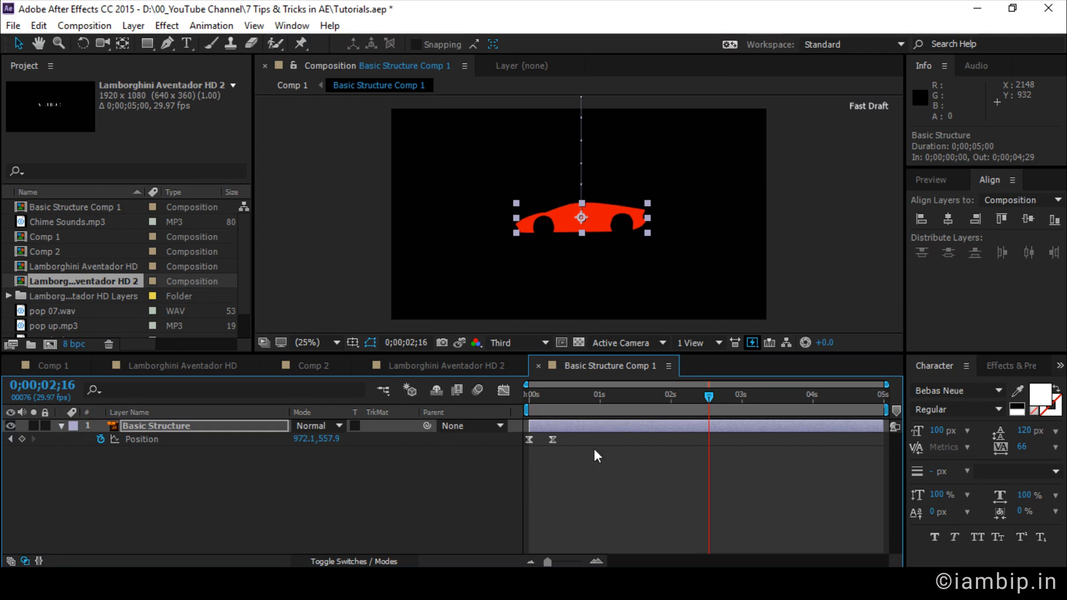
drag(711, 395, 562, 412)
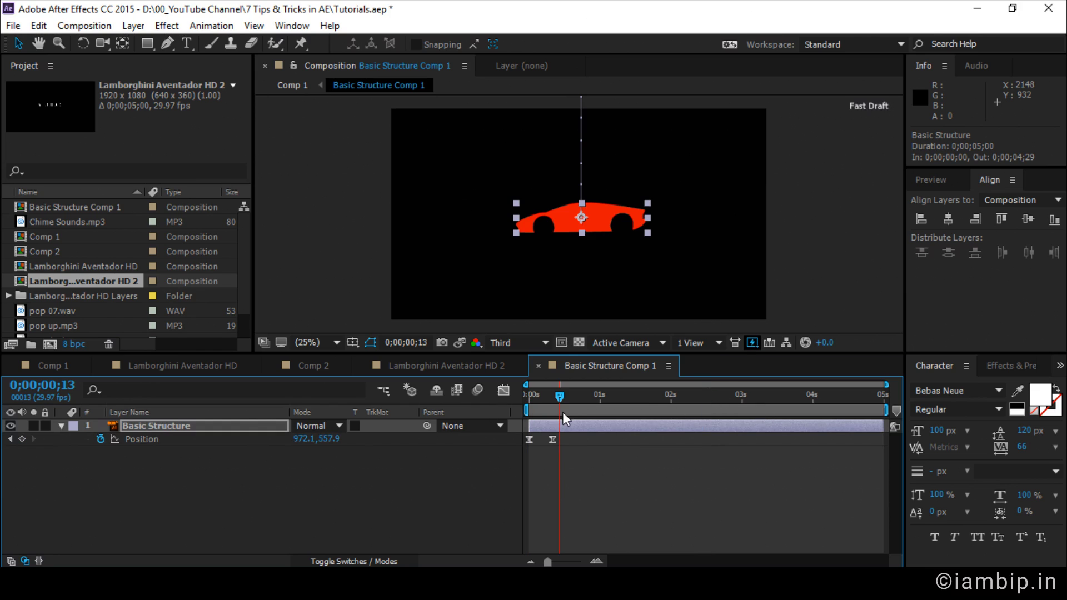
click(72, 366)
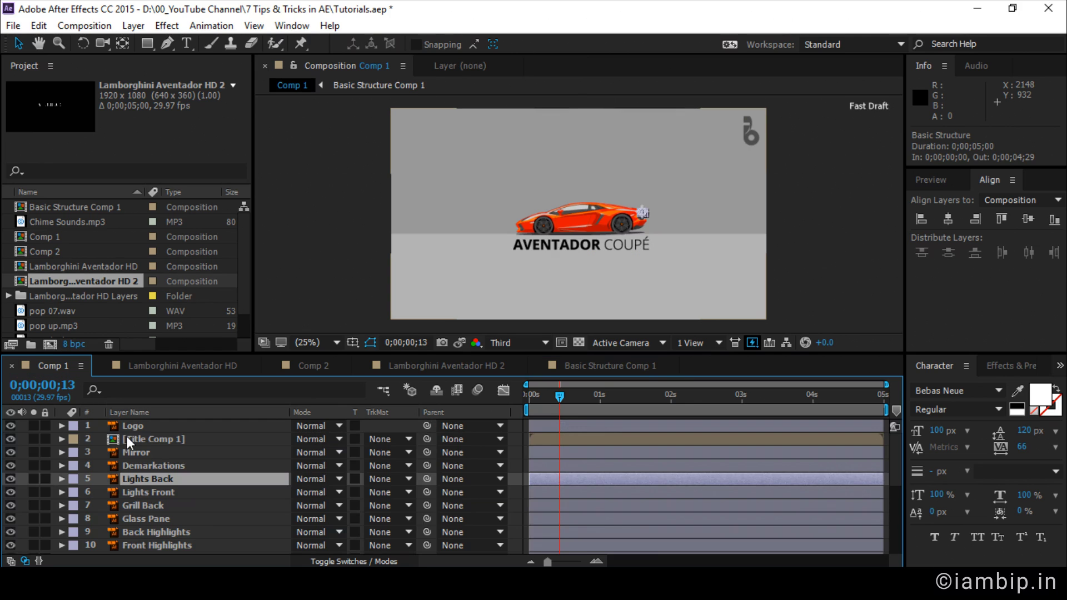